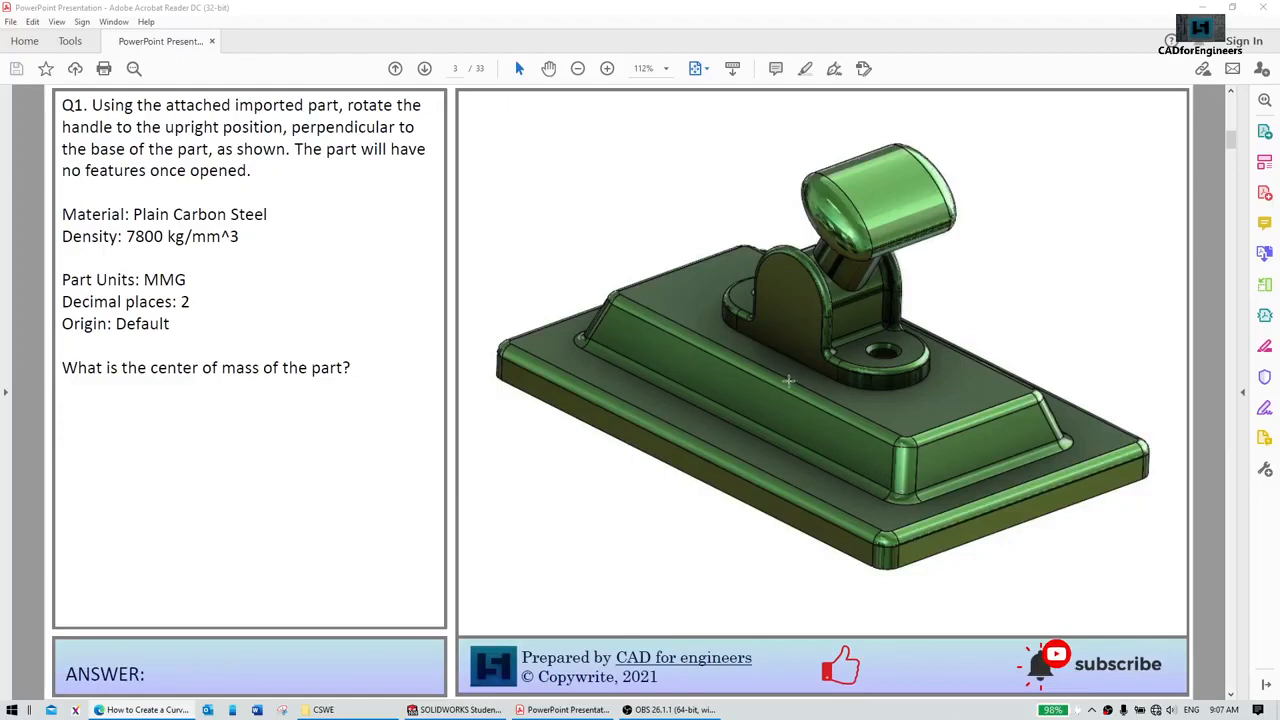
Step: Read question Q1 and compare the tilted handle view with the required upright position, perpendicular to the base
scroll(789, 381, "down", 2)
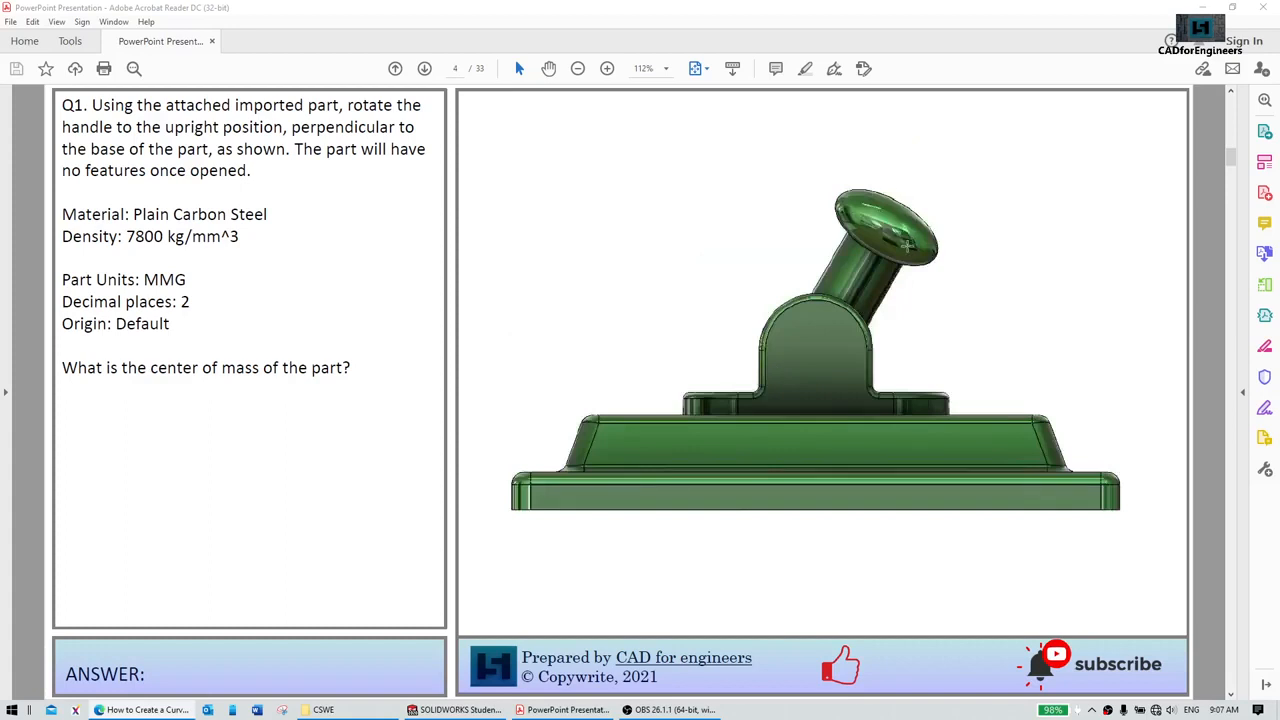
scroll(910, 252, "down", 2)
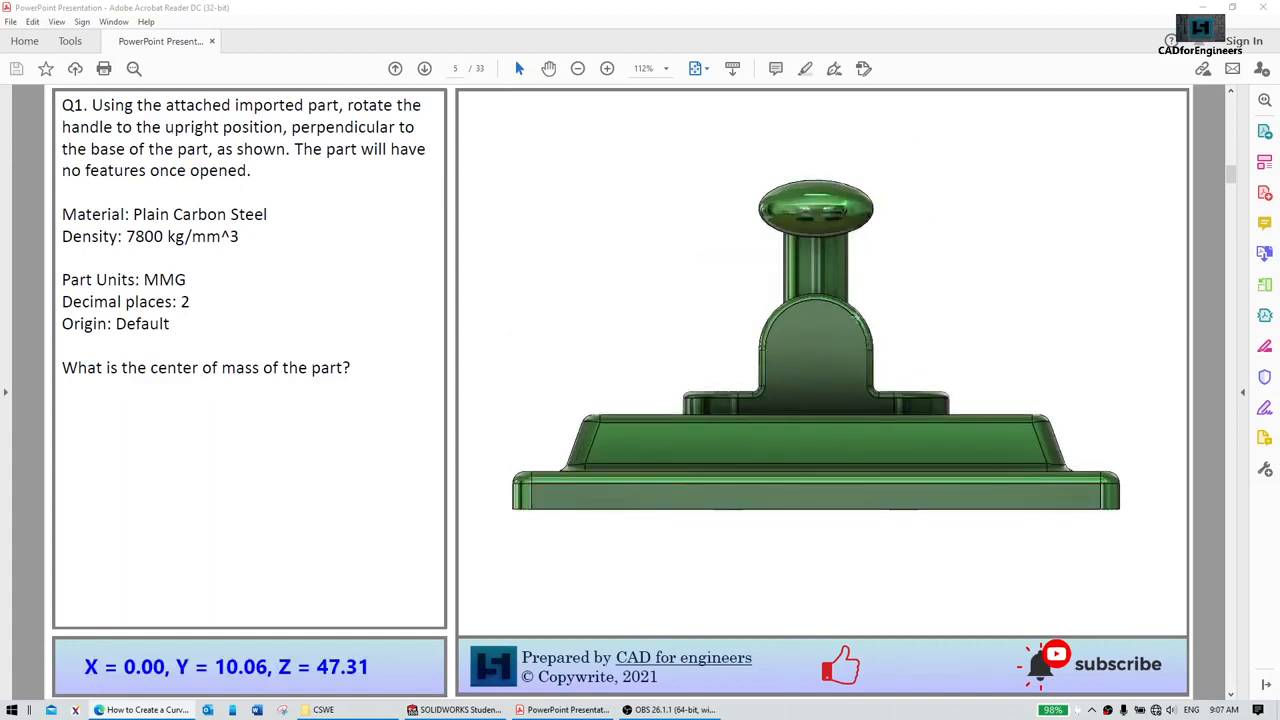
scroll(838, 335, "up", 2)
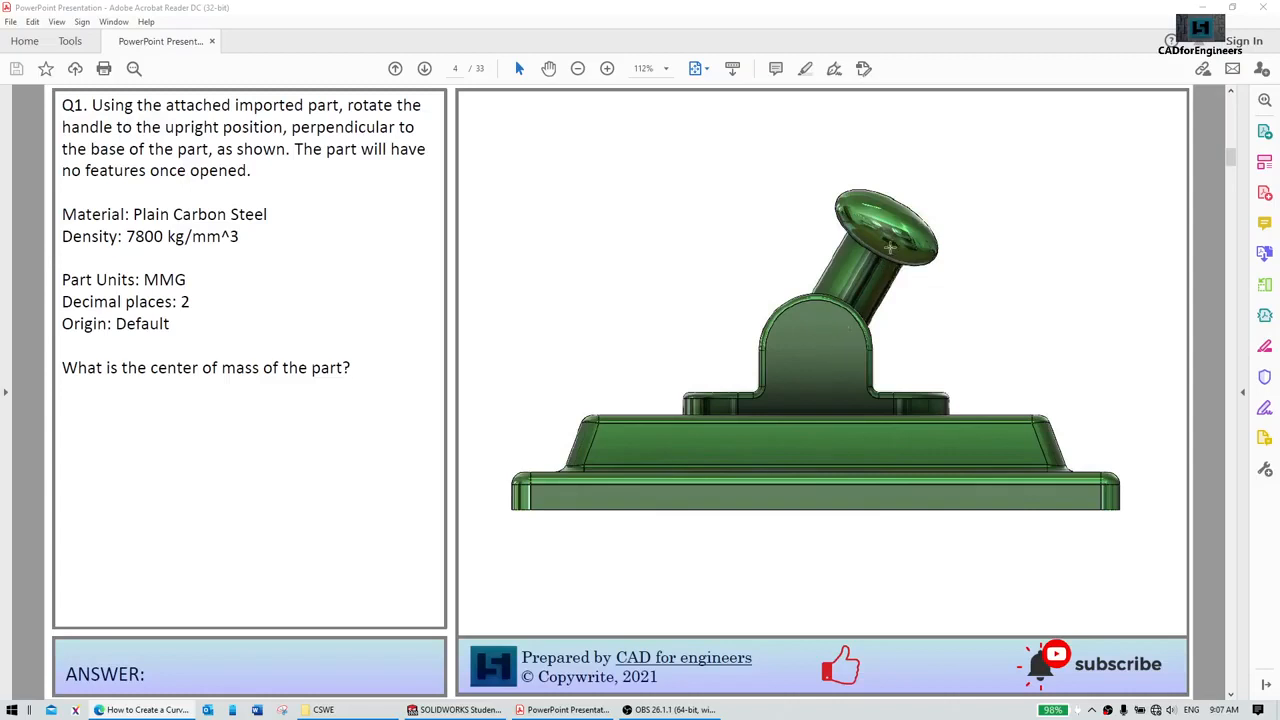
scroll(870, 310, "down", 1)
scroll(870, 312, "up", 1)
scroll(821, 326, "up", 1)
scroll(835, 315, "down", 1)
scroll(843, 315, "down", 1)
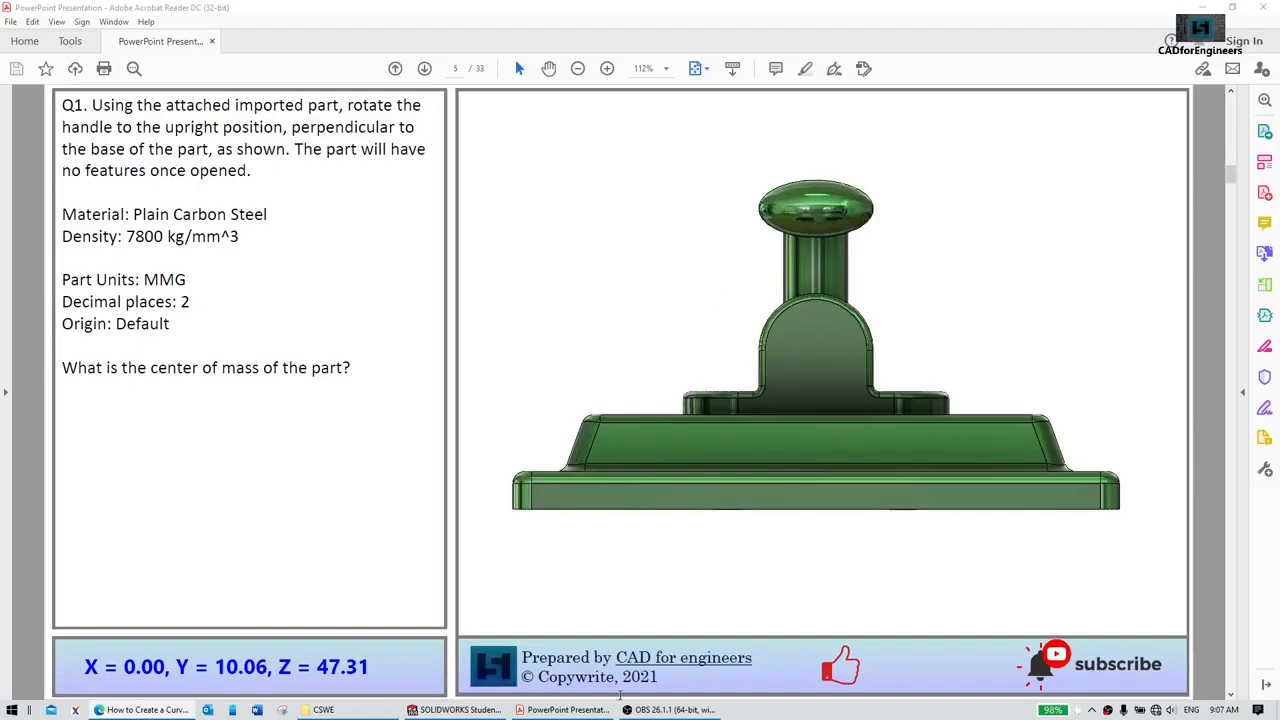
Step: Switch to SOLIDWORKS and look over the imported handle part
left_click(455, 710)
right_click_drag(901, 291, 920, 262)
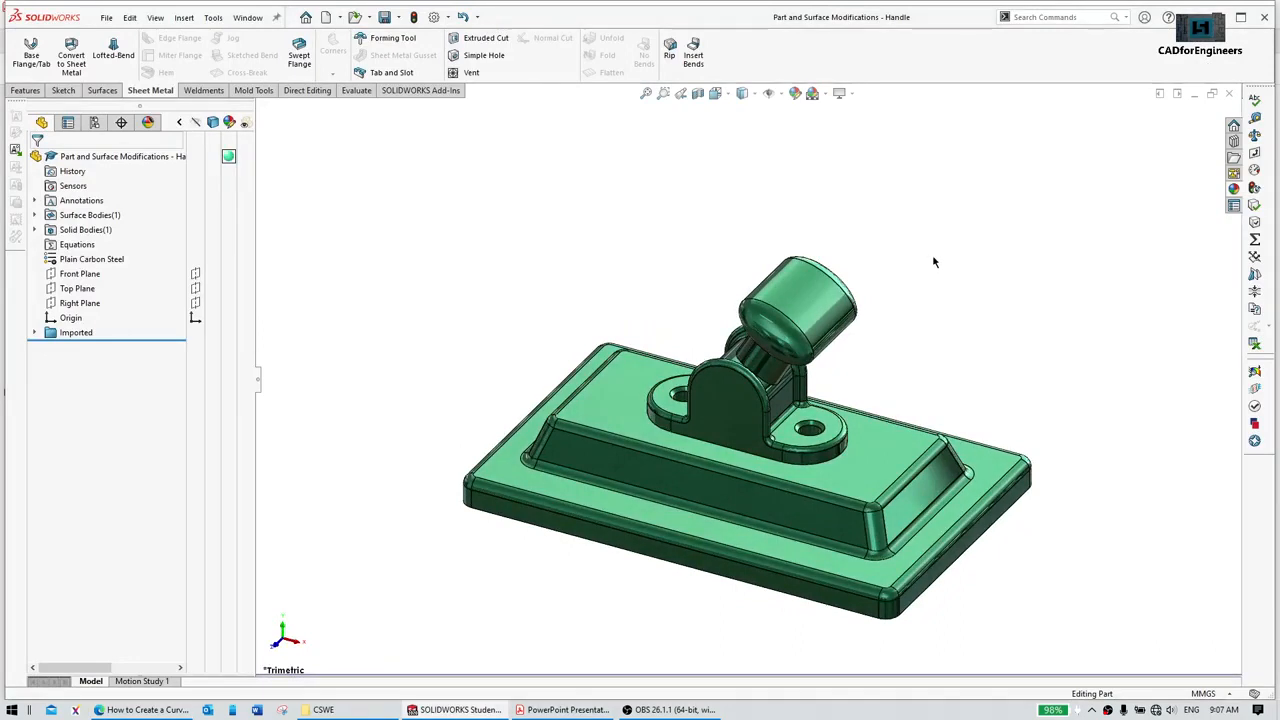
scroll(830, 370, "down", 4)
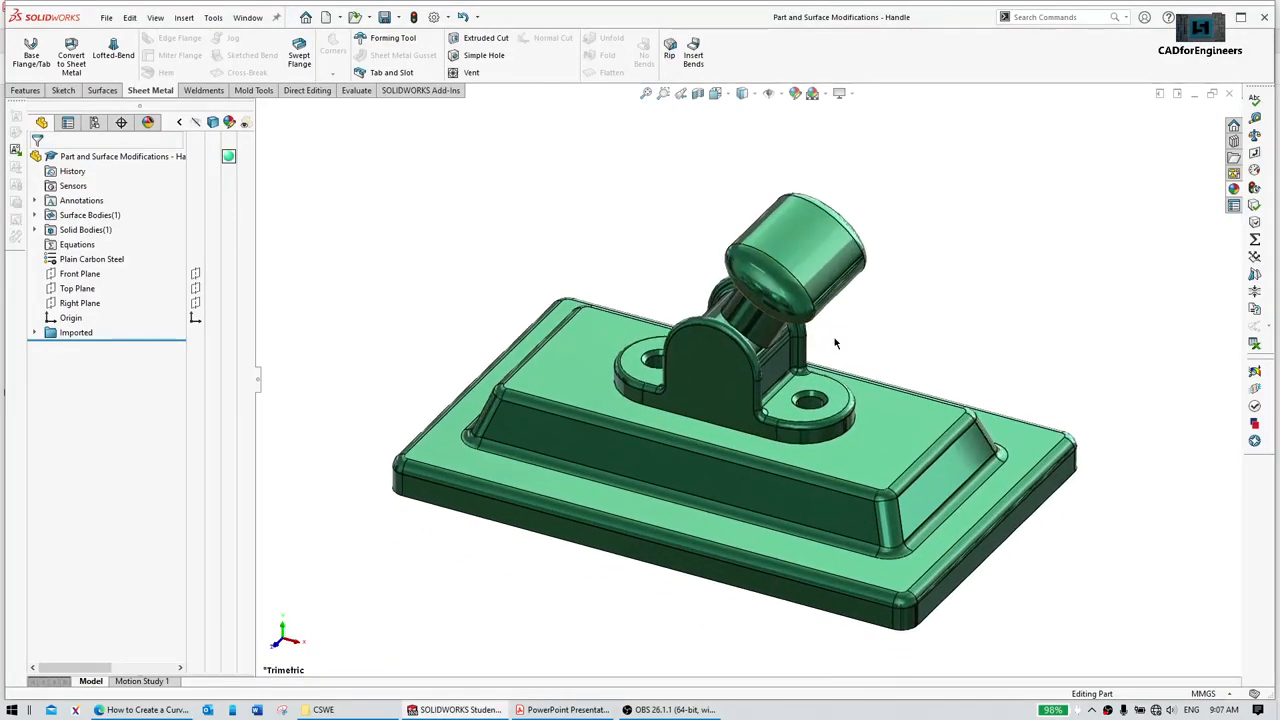
middle_click_drag(826, 372, 863, 357, "ctrl")
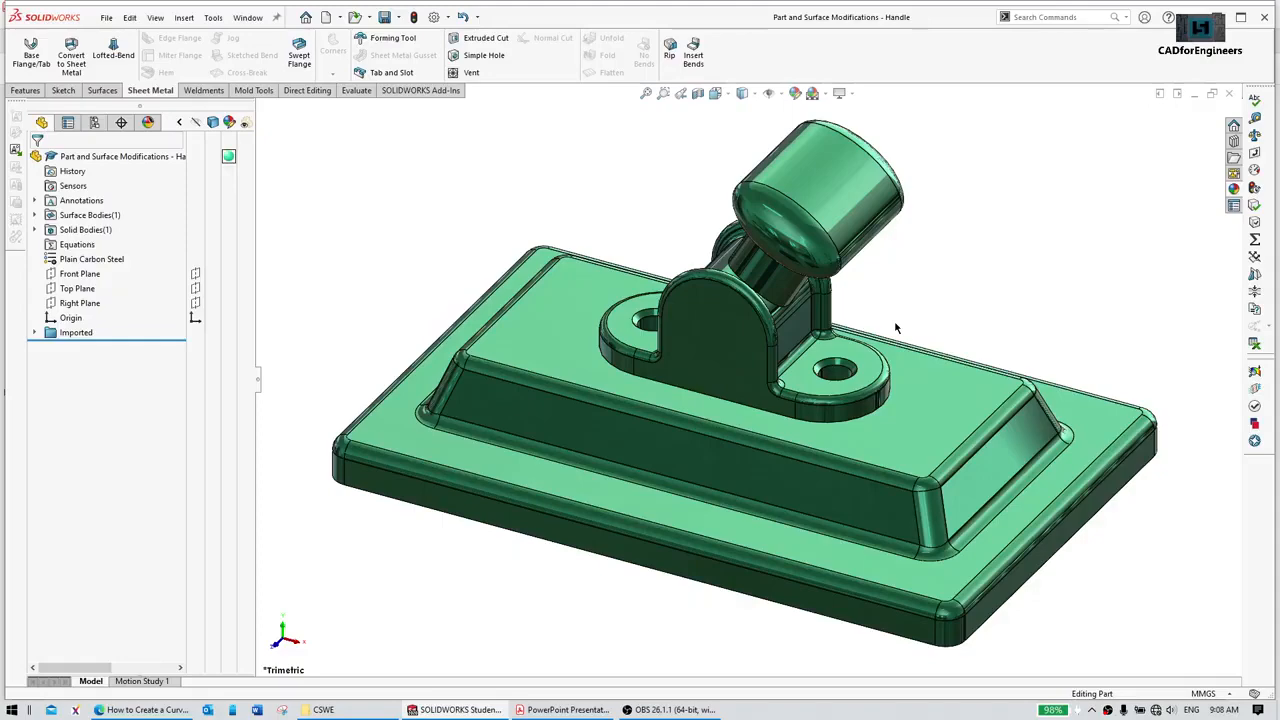
middle_click_drag(868, 314, 740, 332)
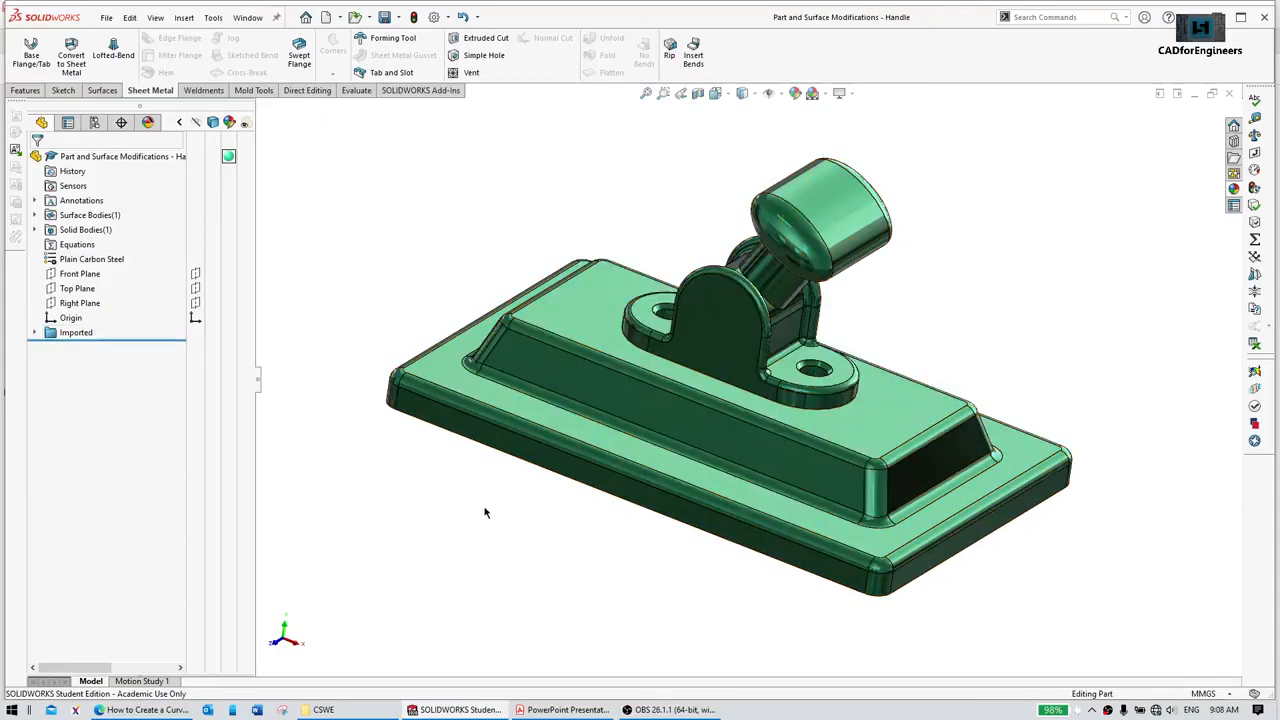
left_click(698, 93)
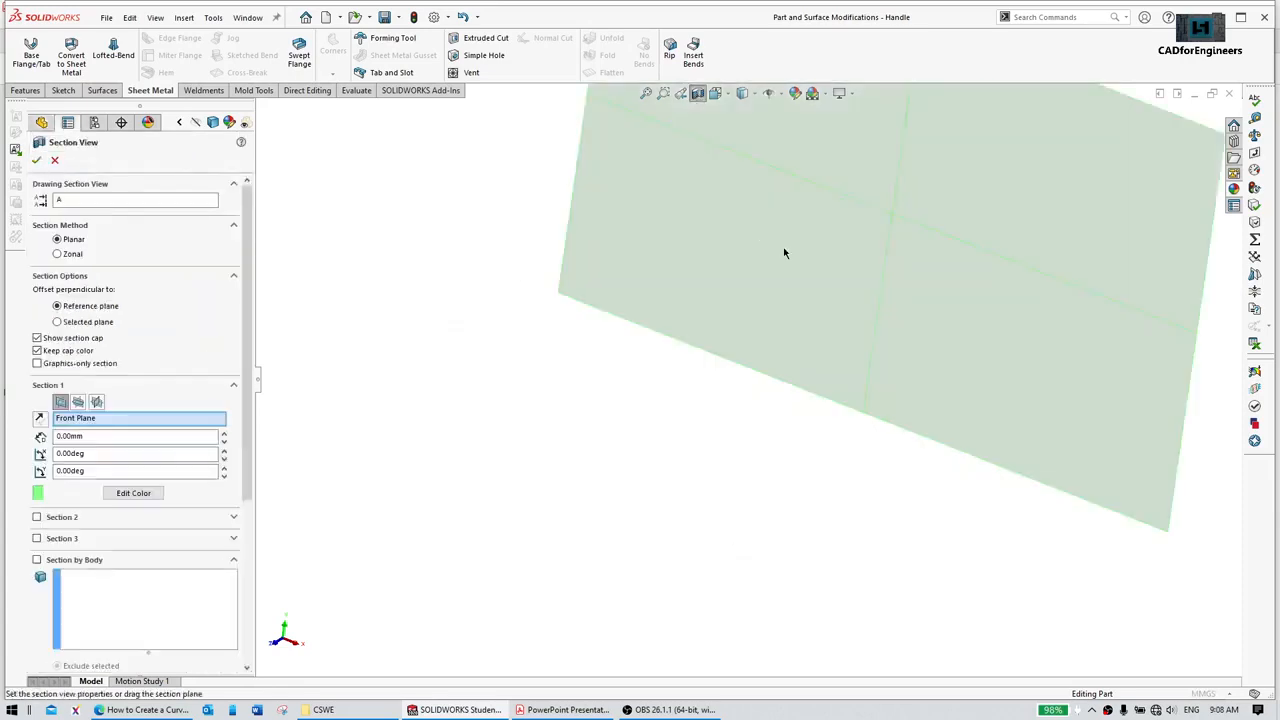
left_click_drag(870, 220, 680, 312)
middle_click_drag(680, 312, 483, 314)
left_click(53, 162)
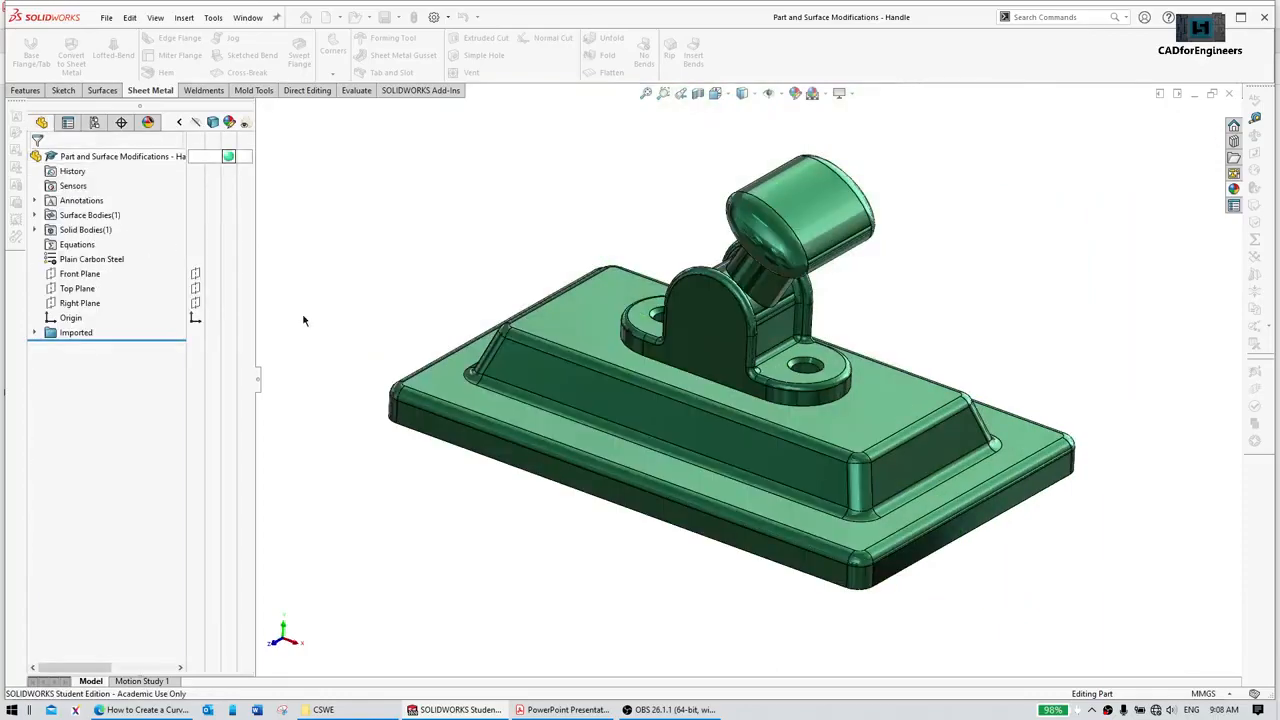
Step: Examine the tilted handle, its post and the bracket on the base from several angles
middle_click_drag(704, 441, 786, 352)
scroll(767, 362, "down", 2)
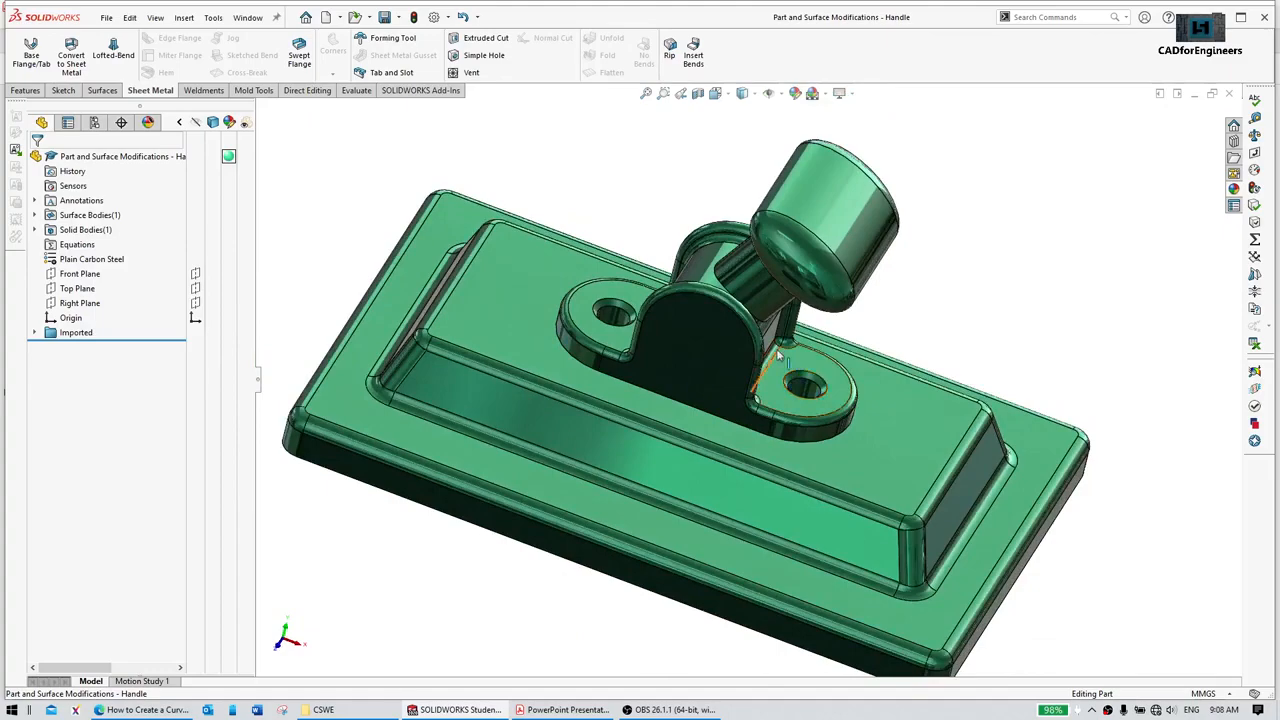
mouse_move(737, 369)
middle_mouse_down()
mouse_move(740, 323)
mouse_move(728, 358)
middle_mouse_up()
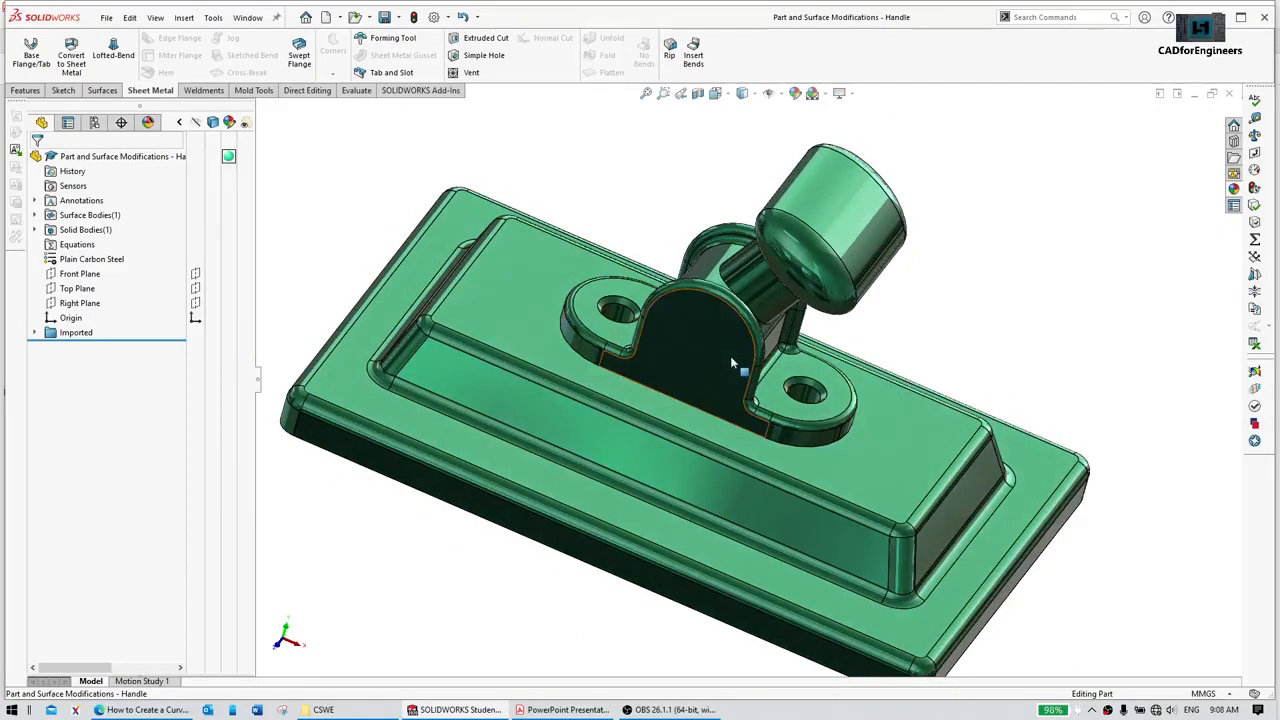
middle_click_drag(884, 252, 917, 306)
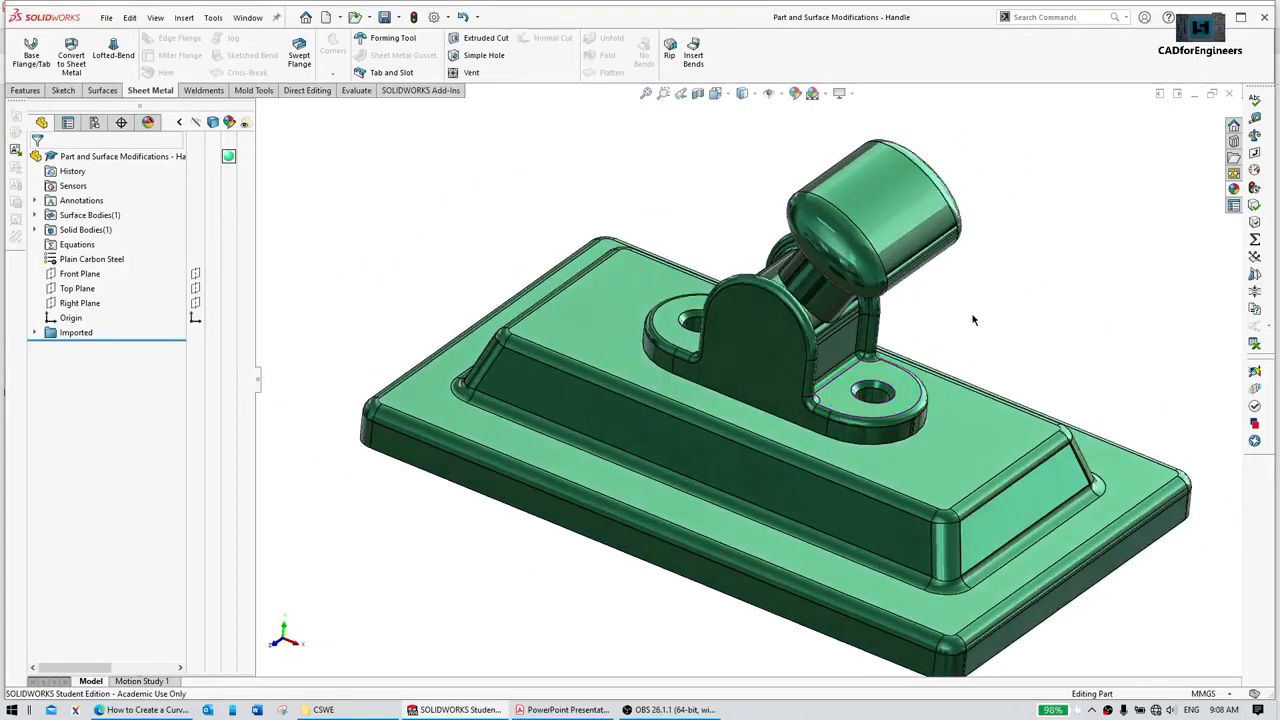
middle_click_drag(944, 331, 931, 321, "ctrl")
mouse_move(978, 275)
middle_mouse_down()
mouse_move(970, 288)
mouse_move(966, 252)
mouse_move(980, 256)
middle_mouse_up()
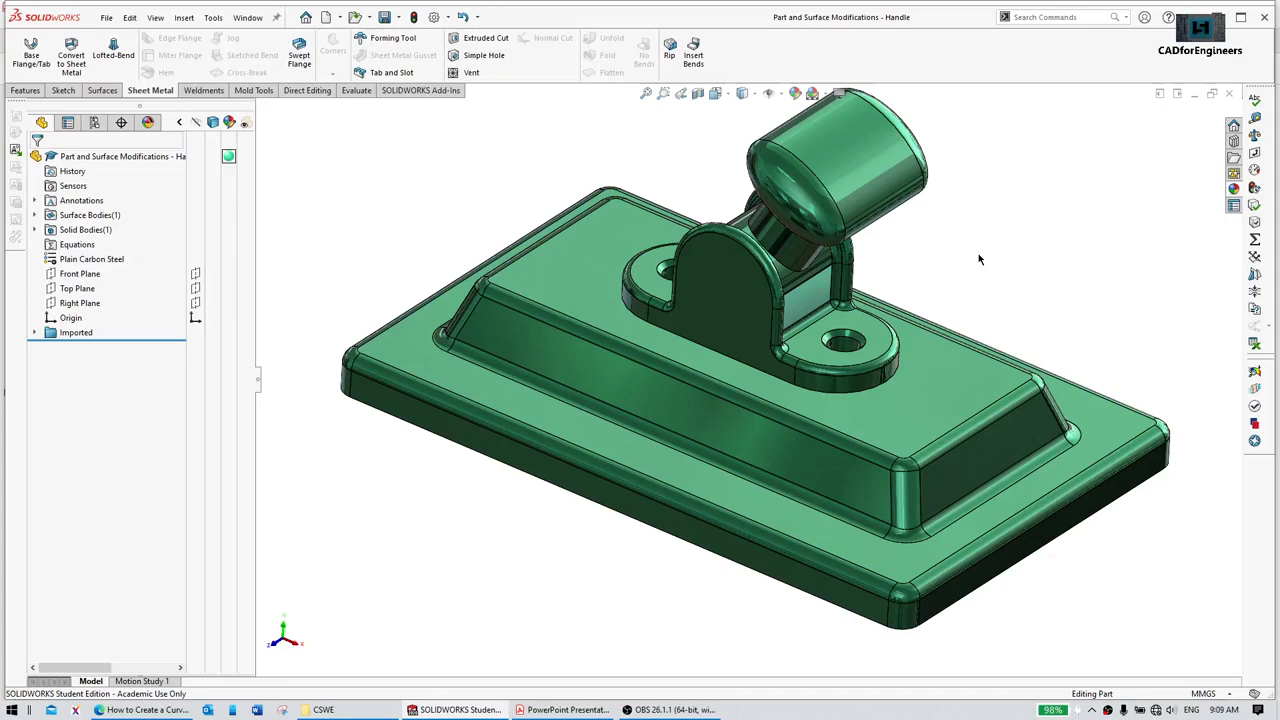
mouse_move(970, 248)
middle_mouse_down()
mouse_move(968, 234)
mouse_move(981, 267)
middle_mouse_up()
scroll(982, 267, "up", 1)
middle_click_drag(847, 329, 862, 300)
middle_click_drag(822, 229, 829, 110)
scroll(804, 272, "down", 2)
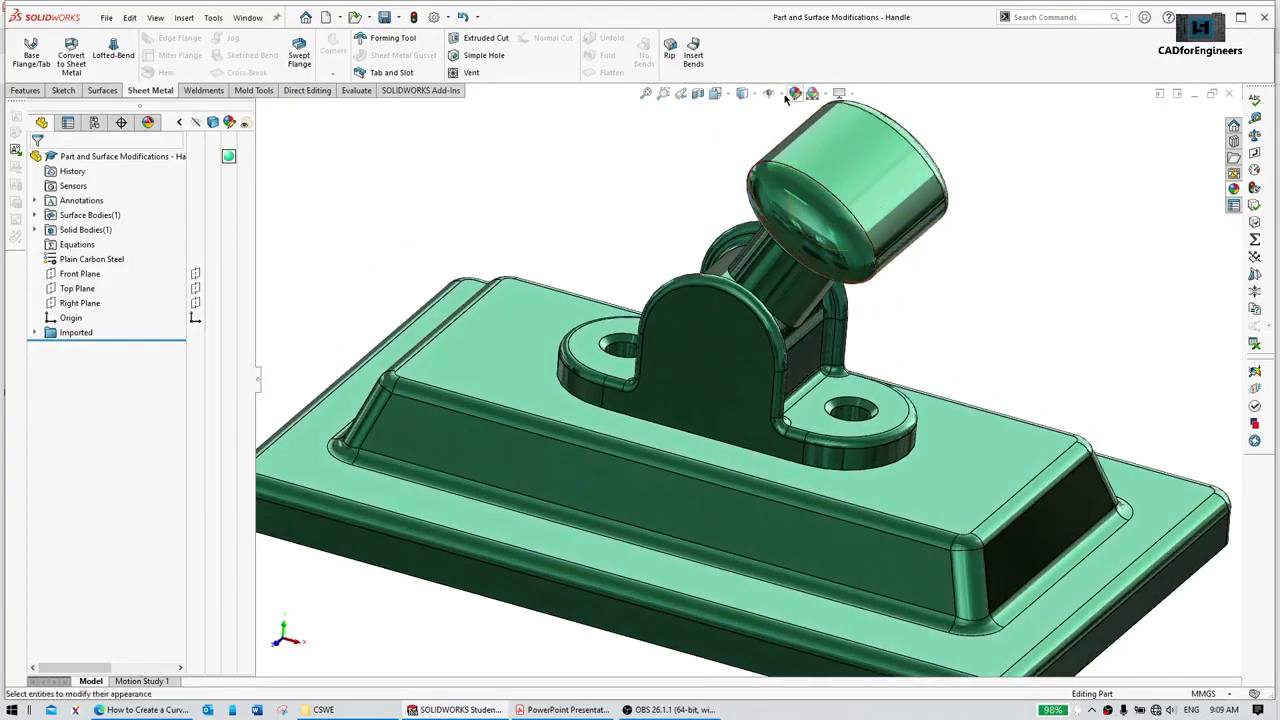
Step: Turn on the display of temporary axes for the part
left_click(792, 95)
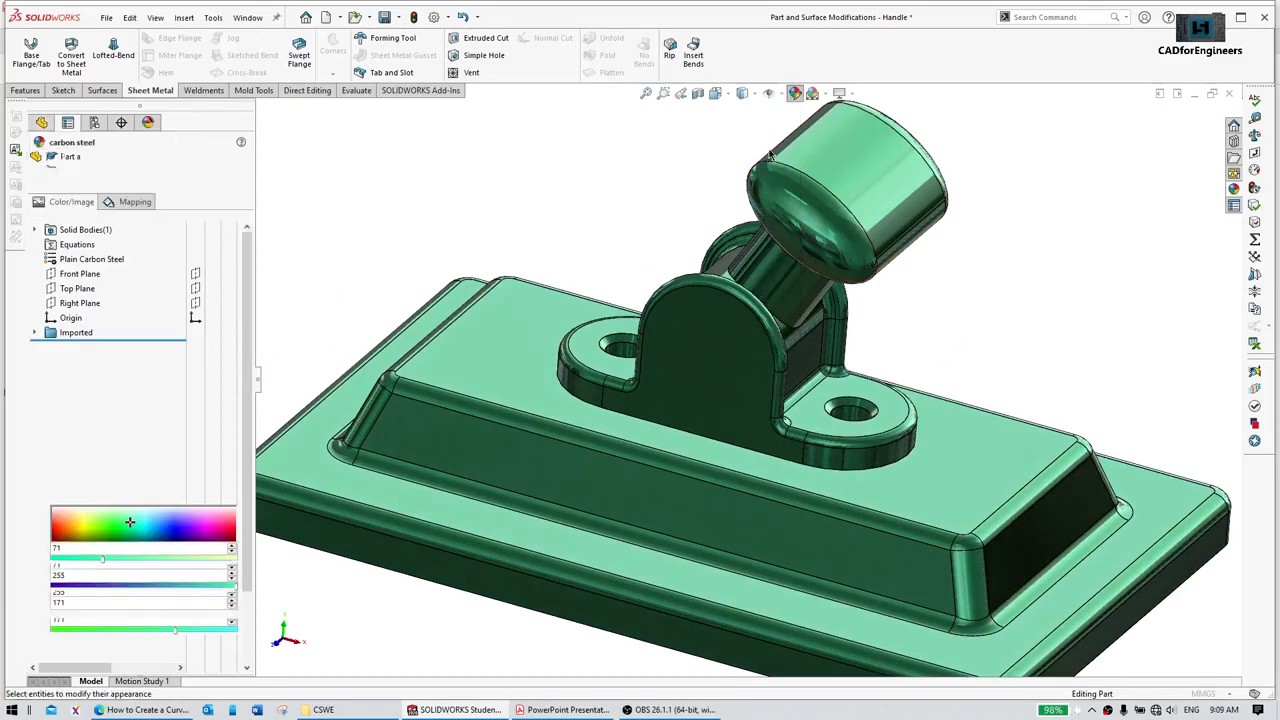
left_click(826, 94)
left_click(829, 97)
left_click(825, 93)
left_click(770, 93)
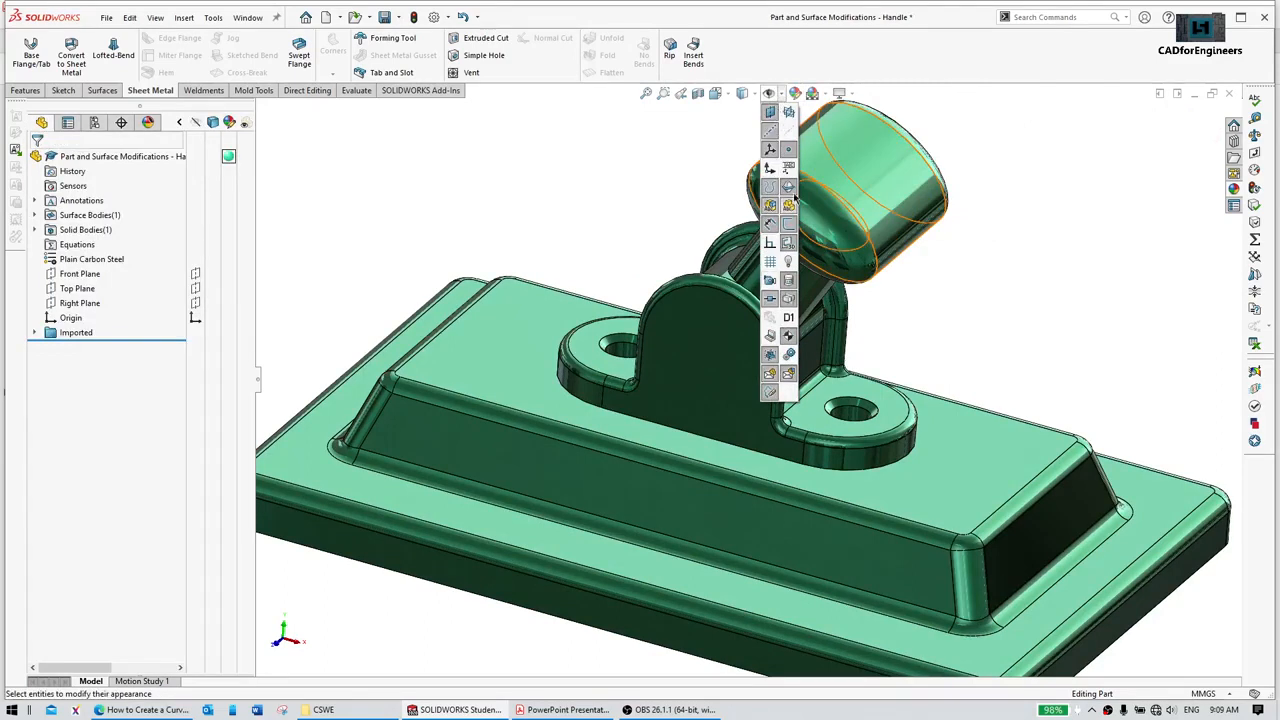
left_click(791, 132)
left_click(917, 261)
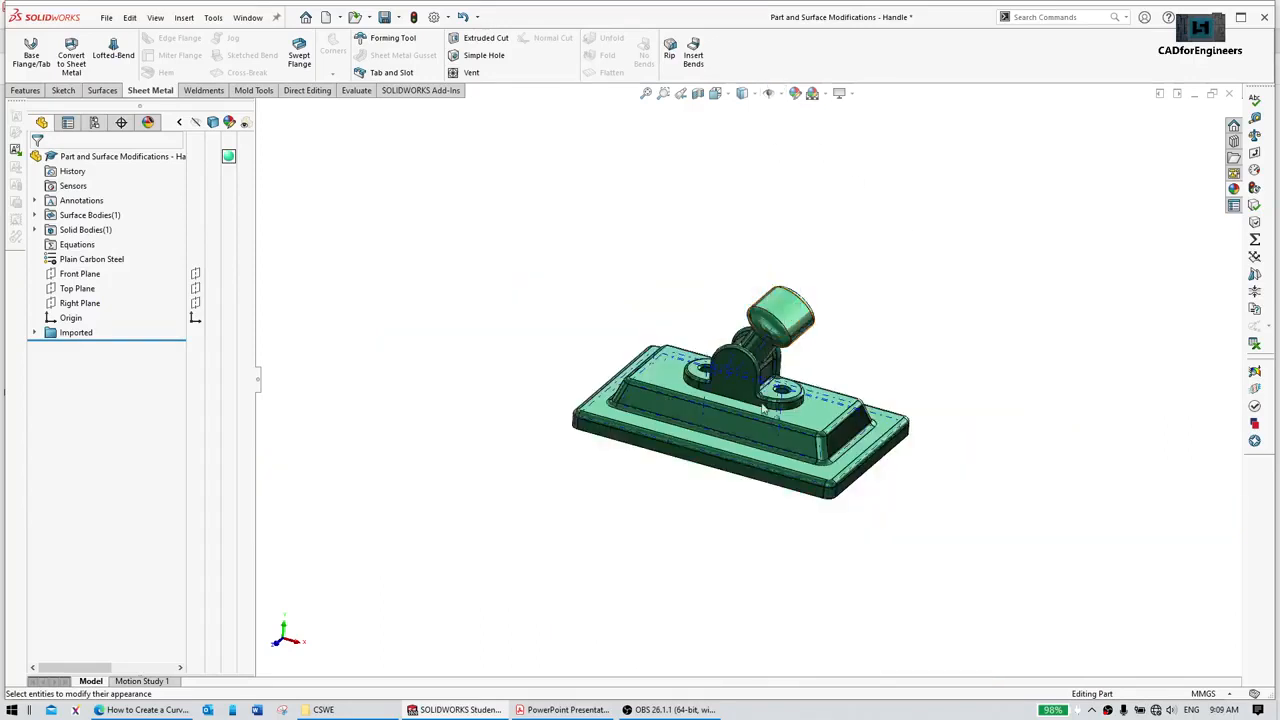
Step: In the front view, measure the angle between the handle post's temporary axis and a horizontal temporary axis of the base
scroll(769, 382, "down", 4)
key("ctrl+1")
scroll(776, 300, "down", 4)
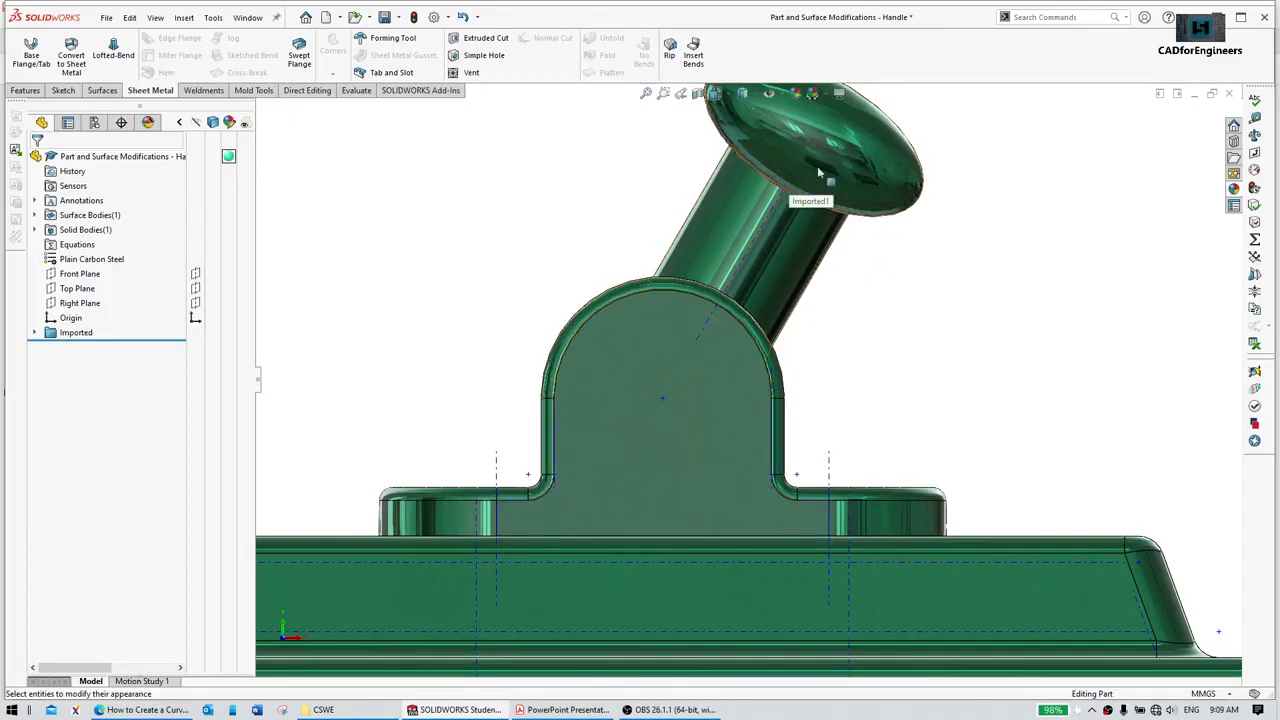
left_click(727, 220)
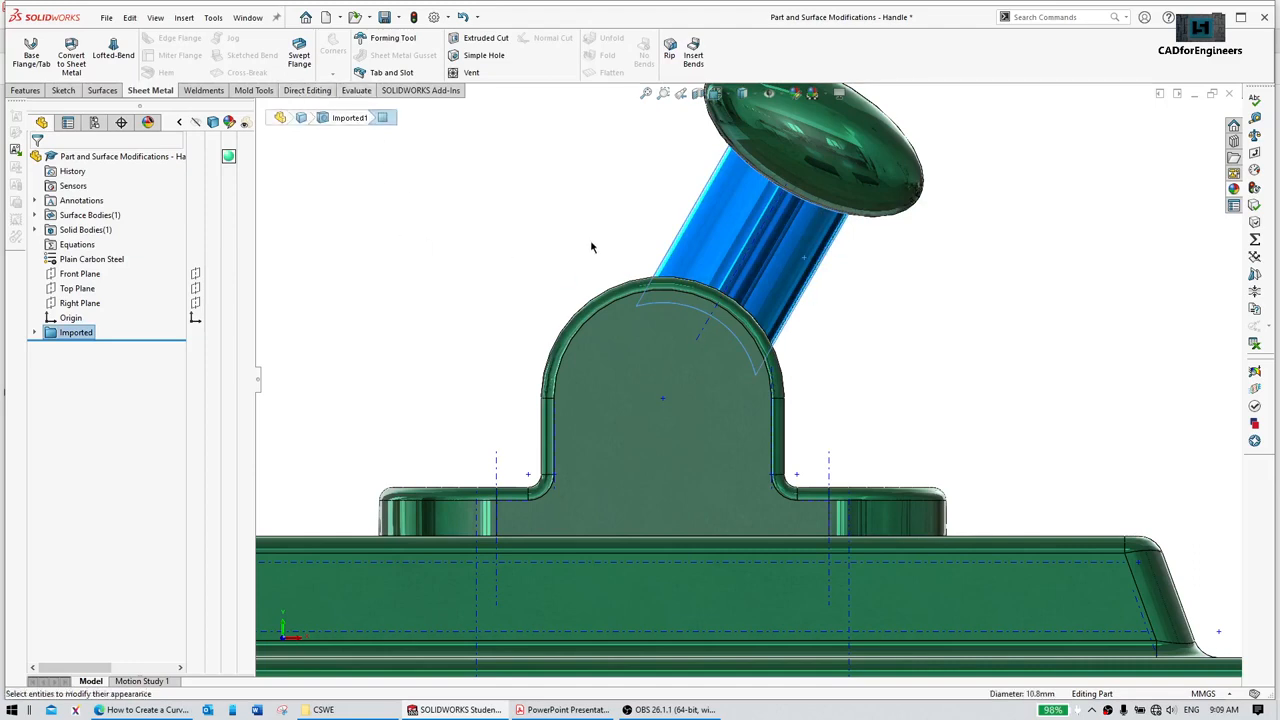
left_click(63, 90)
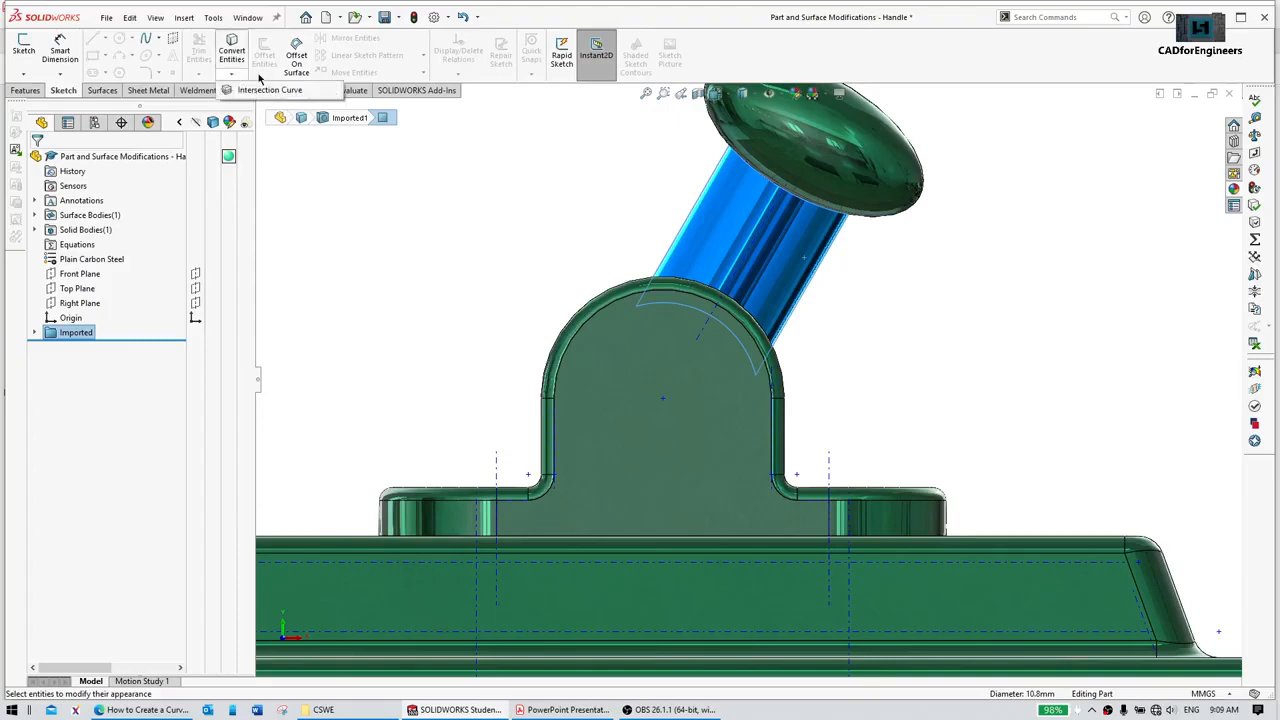
left_click(882, 325)
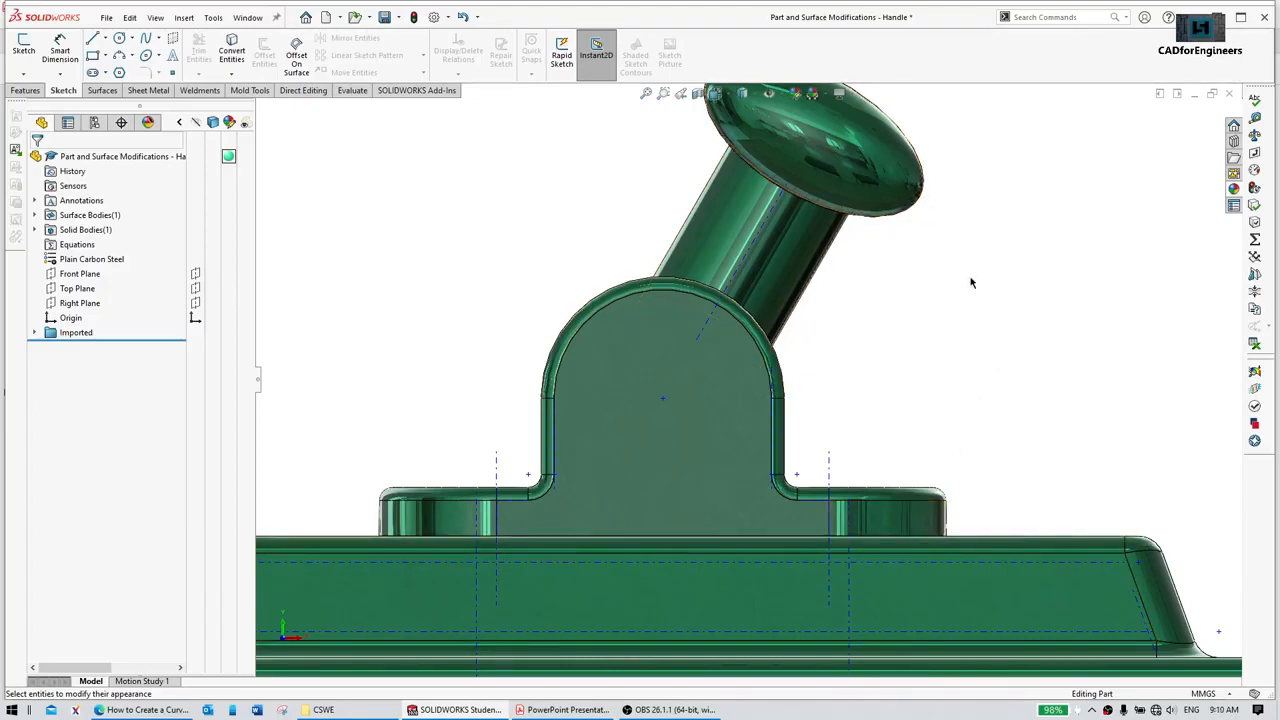
key("s")
left_click(984, 315)
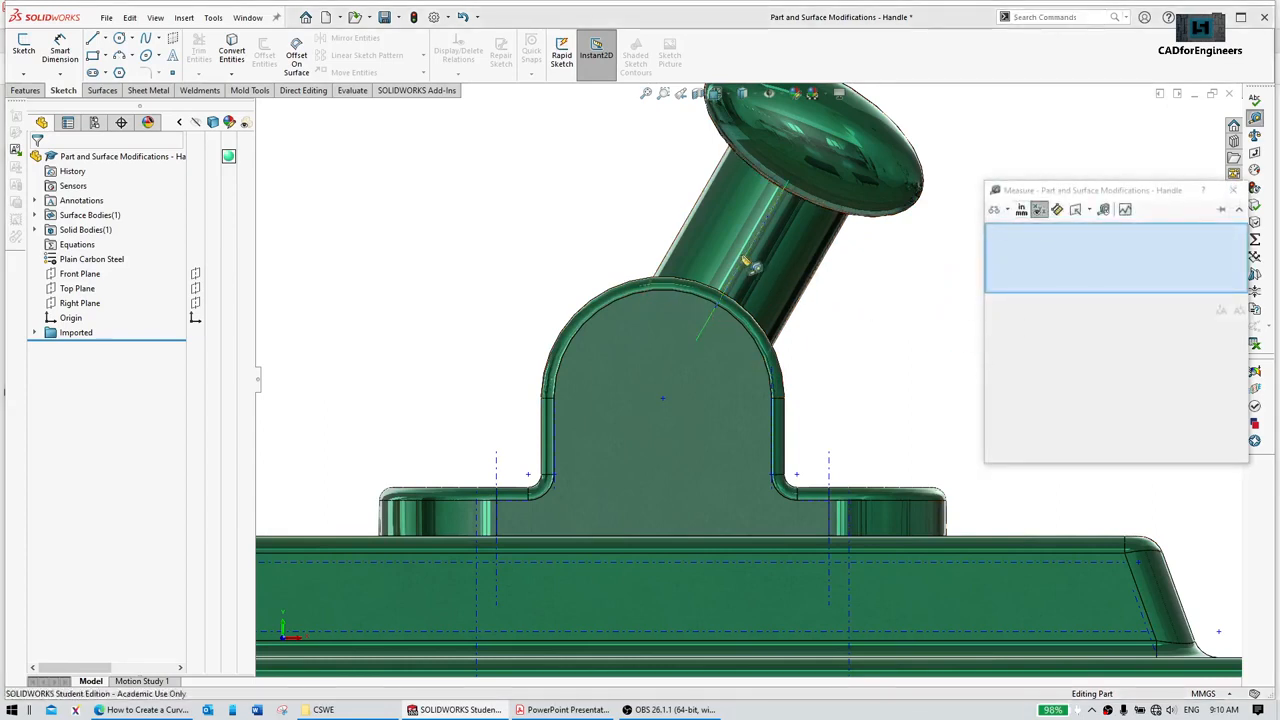
left_click(746, 263)
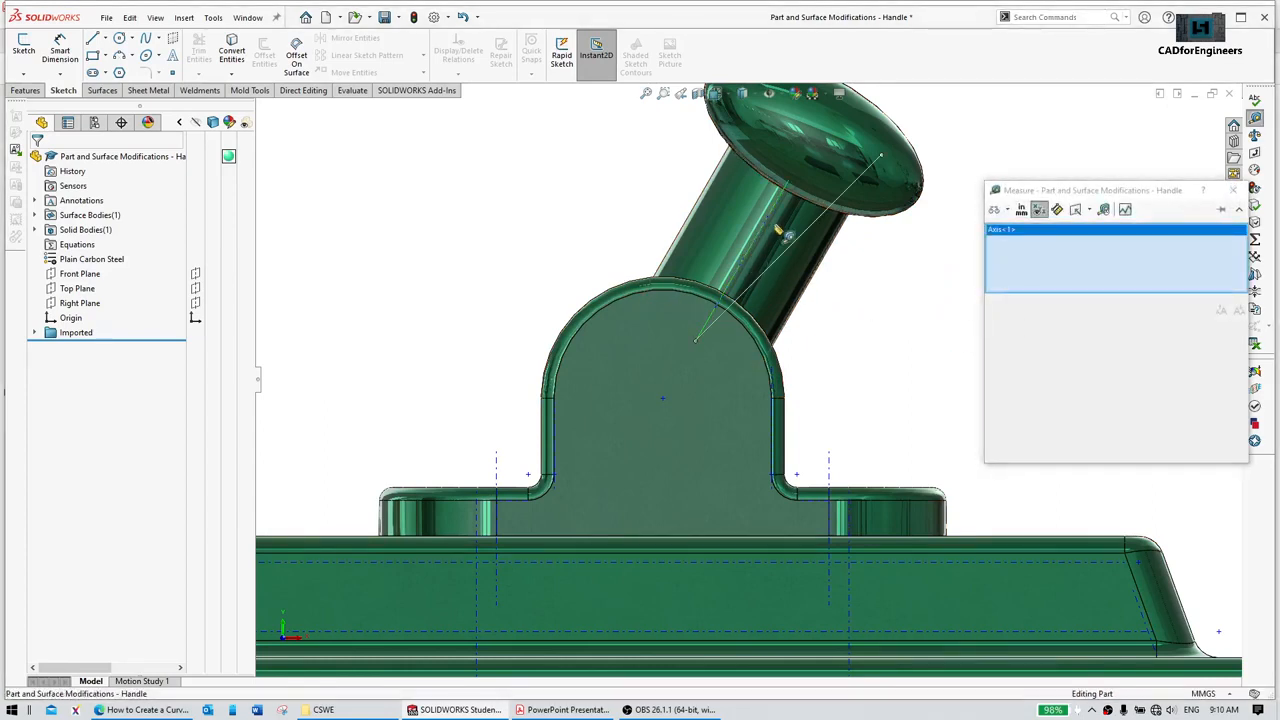
left_click(882, 565)
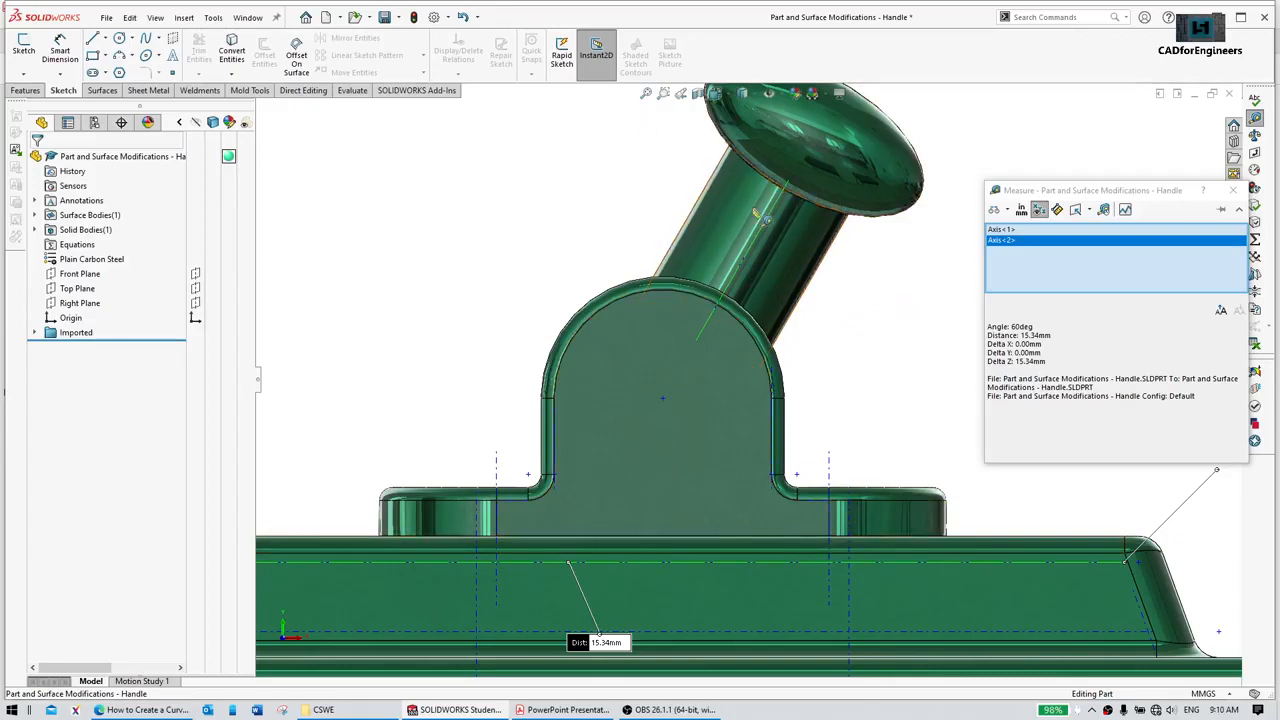
left_click(1233, 190)
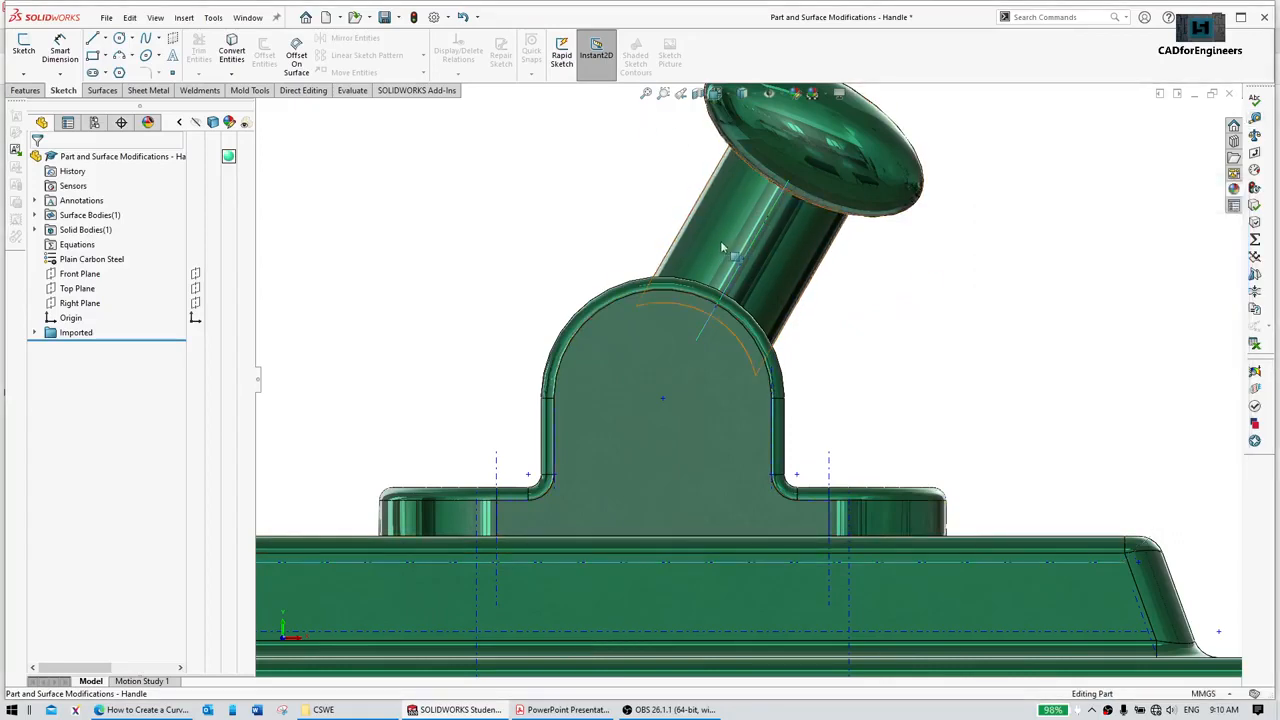
Step: Hide the temporary axes and examine the handle post where it meets the pivot between the bracket ears
scroll(742, 390, "up", 5)
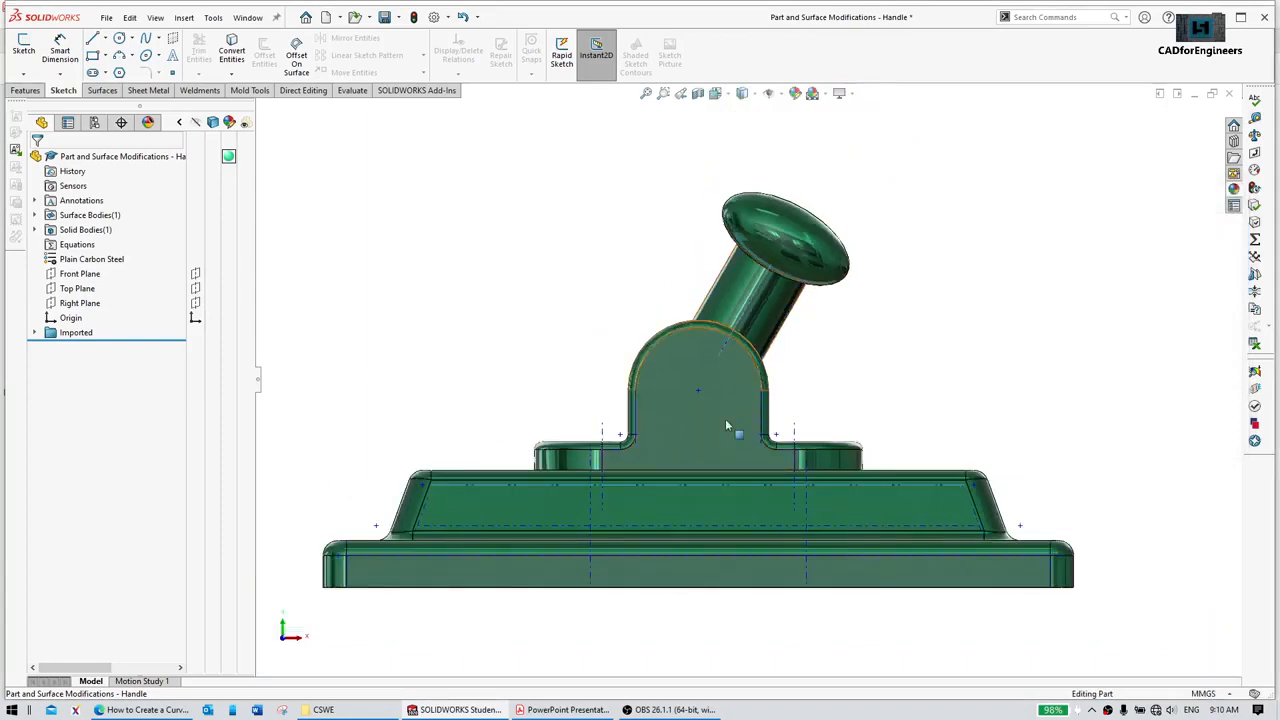
scroll(768, 375, "down", 3)
middle_click_drag(800, 280, 793, 369)
key("ctrl+8")
key("Escape")
scroll(786, 369, "down", 3)
scroll(757, 366, "up", 3)
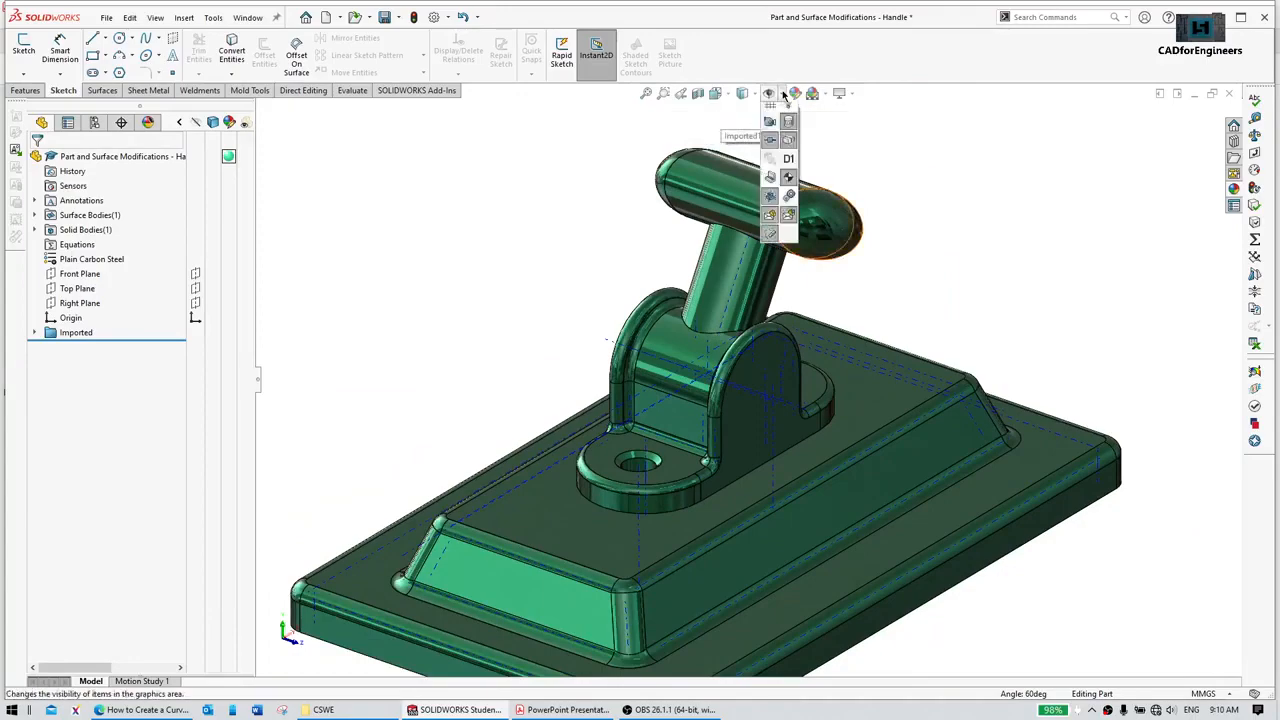
left_click(784, 93)
scroll(704, 335, "down", 5)
middle_click_drag(704, 335, 682, 284)
scroll(700, 376, "up", 3)
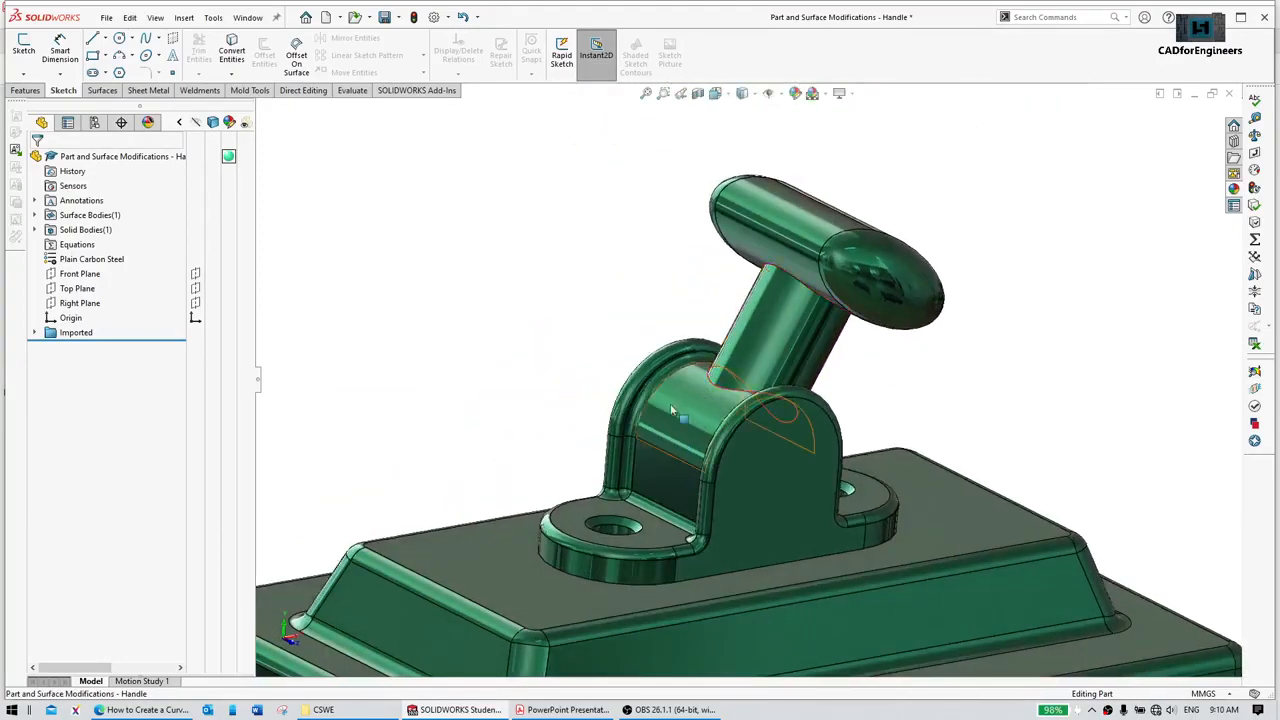
middle_click_drag(691, 461, 771, 320)
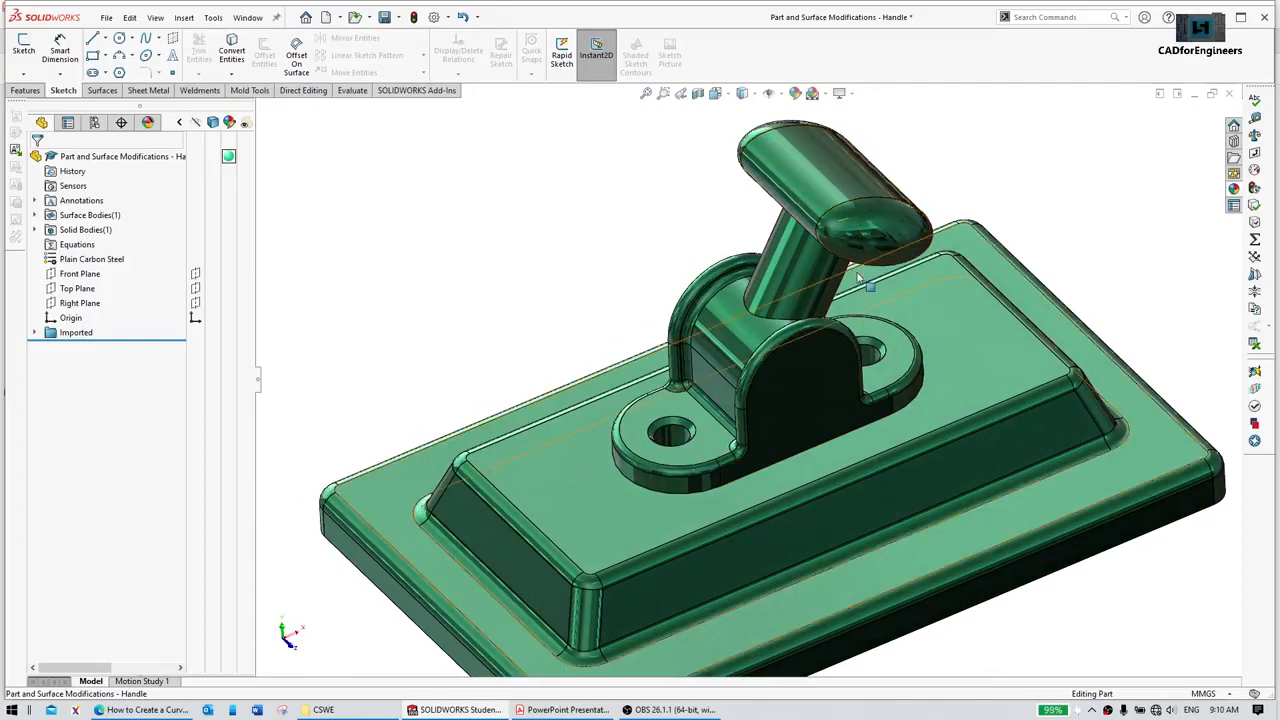
Step: Show the temporary axes again and inspect the axis of the pivot cylinder between the bracket ears
left_click(760, 378)
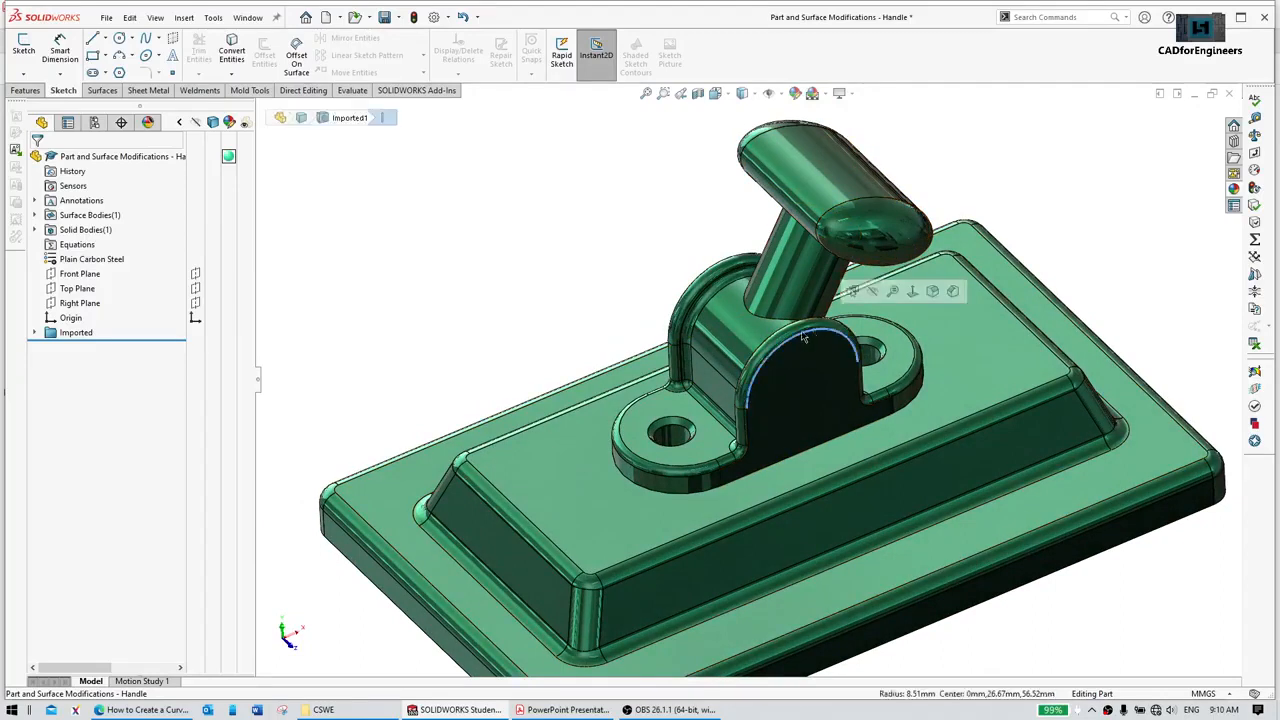
left_click(779, 93)
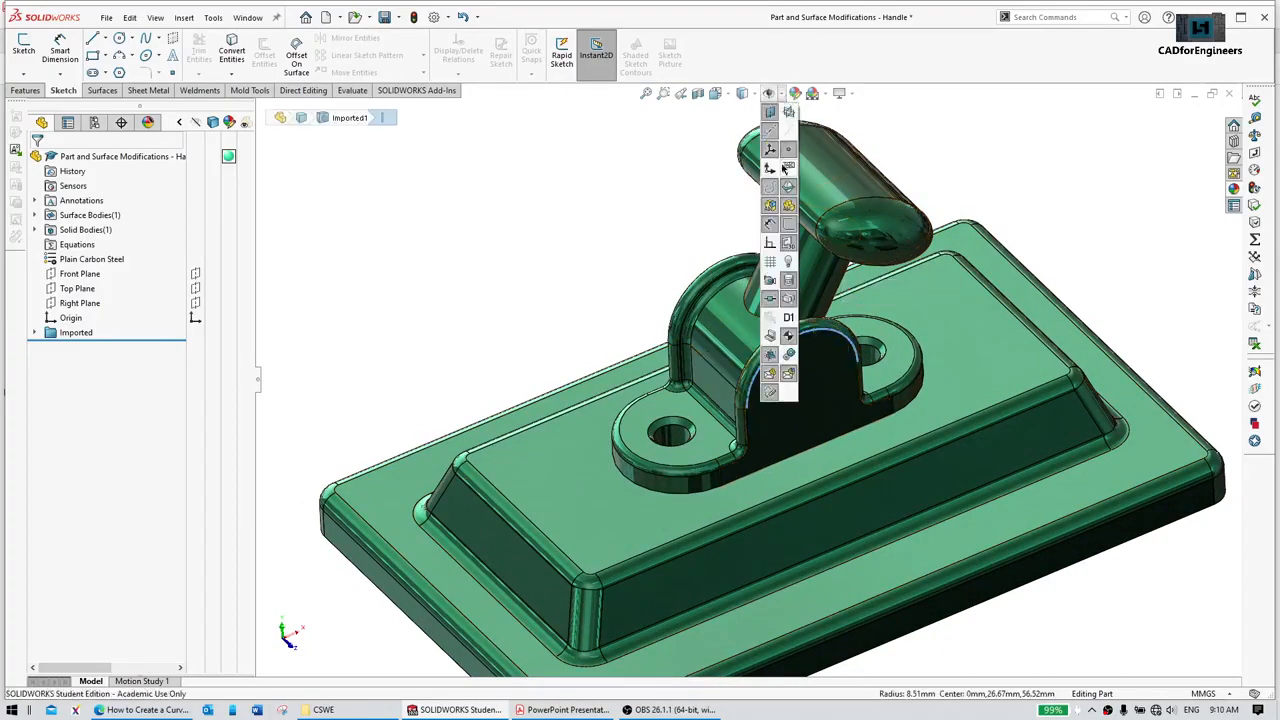
left_click(632, 294)
key("Escape")
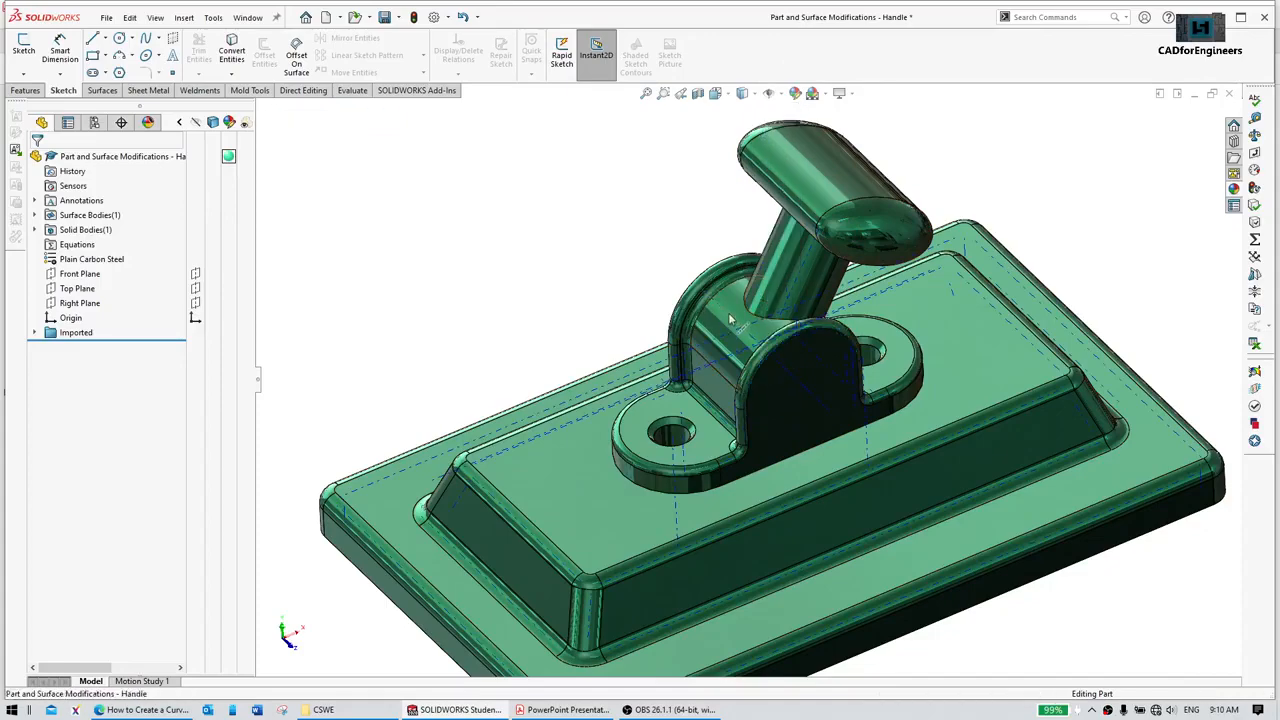
middle_click_drag(748, 368, 818, 215)
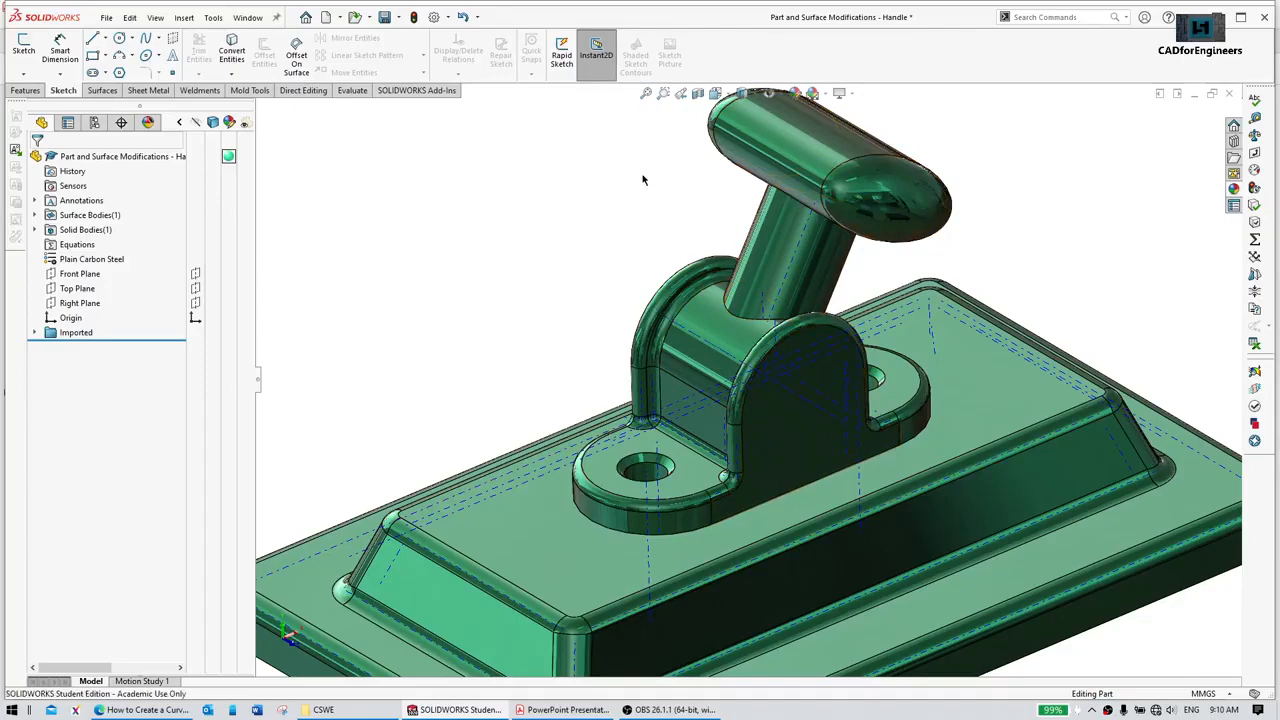
scroll(730, 268, "down", 5)
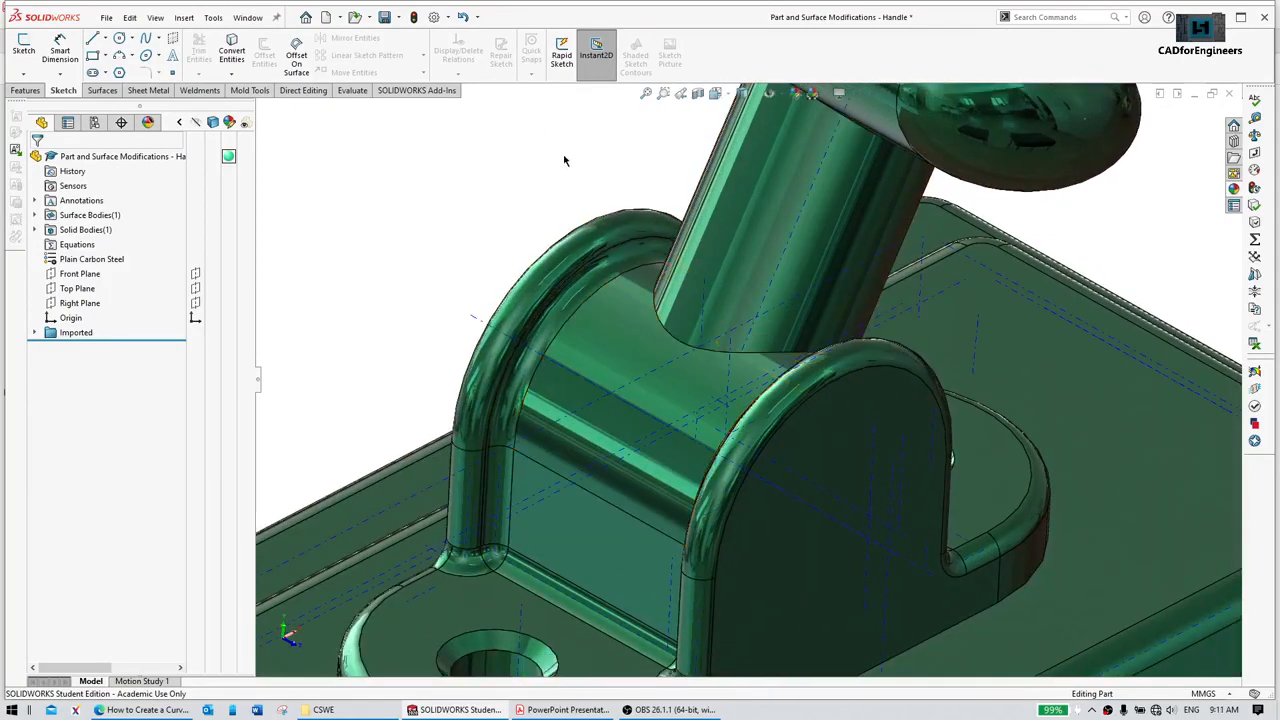
left_click(306, 91)
right_click(303, 91)
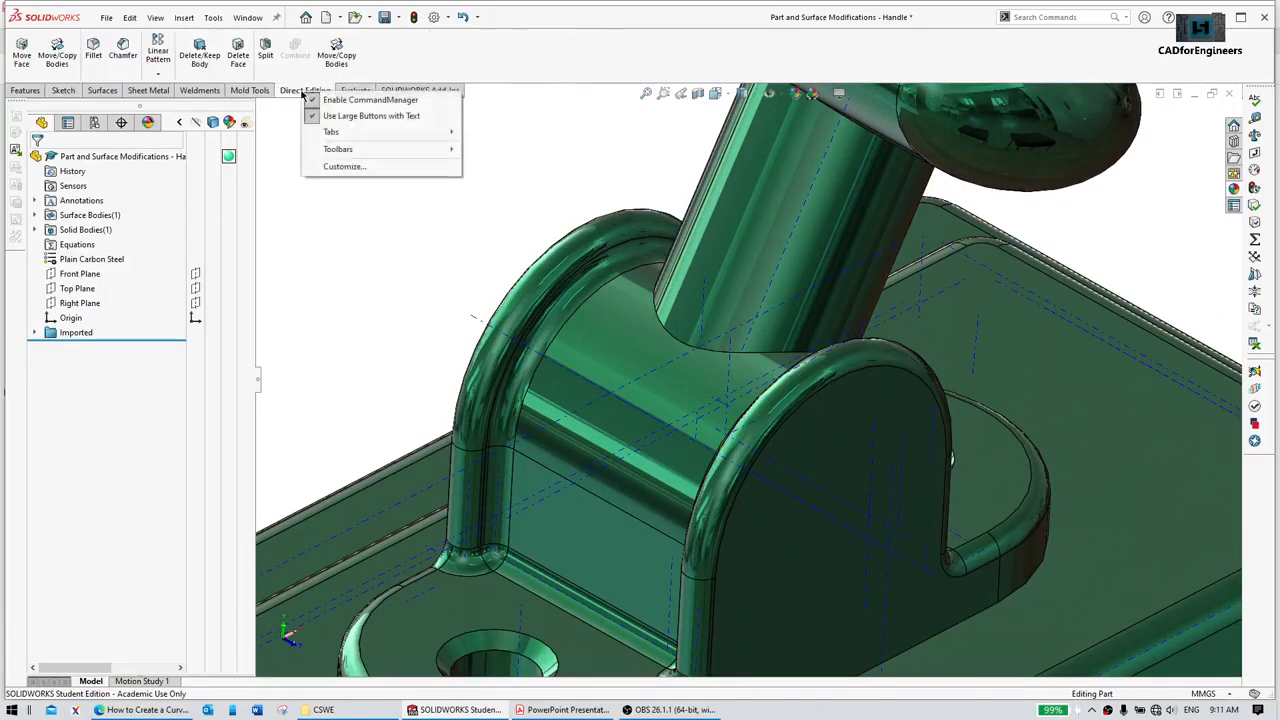
mouse_move(338, 133)
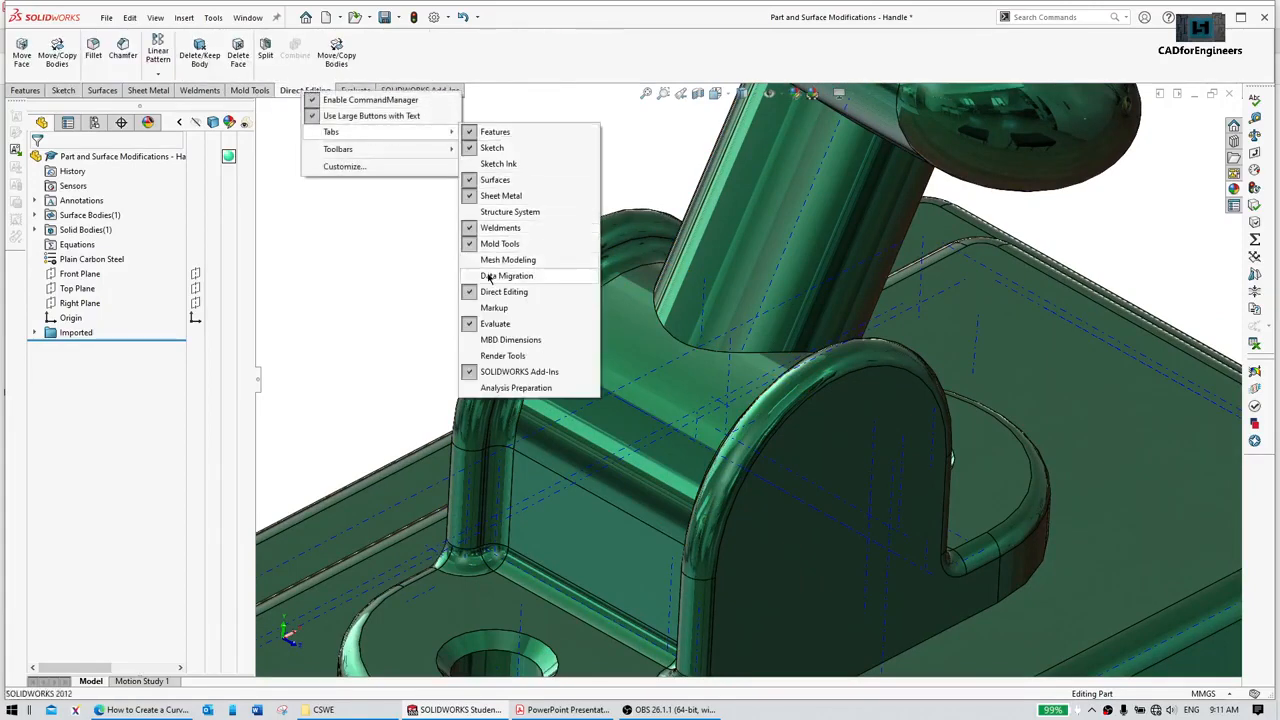
left_click(506, 37)
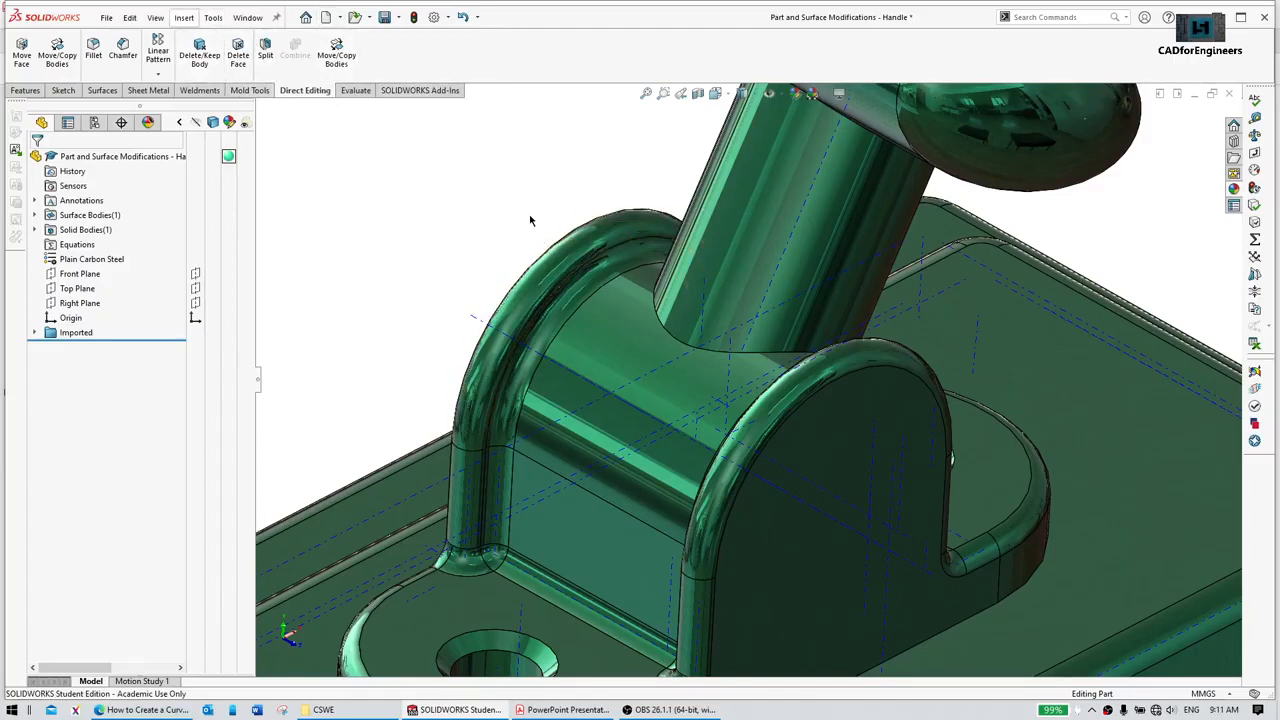
Step: Delete the cylindrical pivot face between the bracket ears with Delete Face, using the plain Delete option
key("s")
left_click(620, 336)
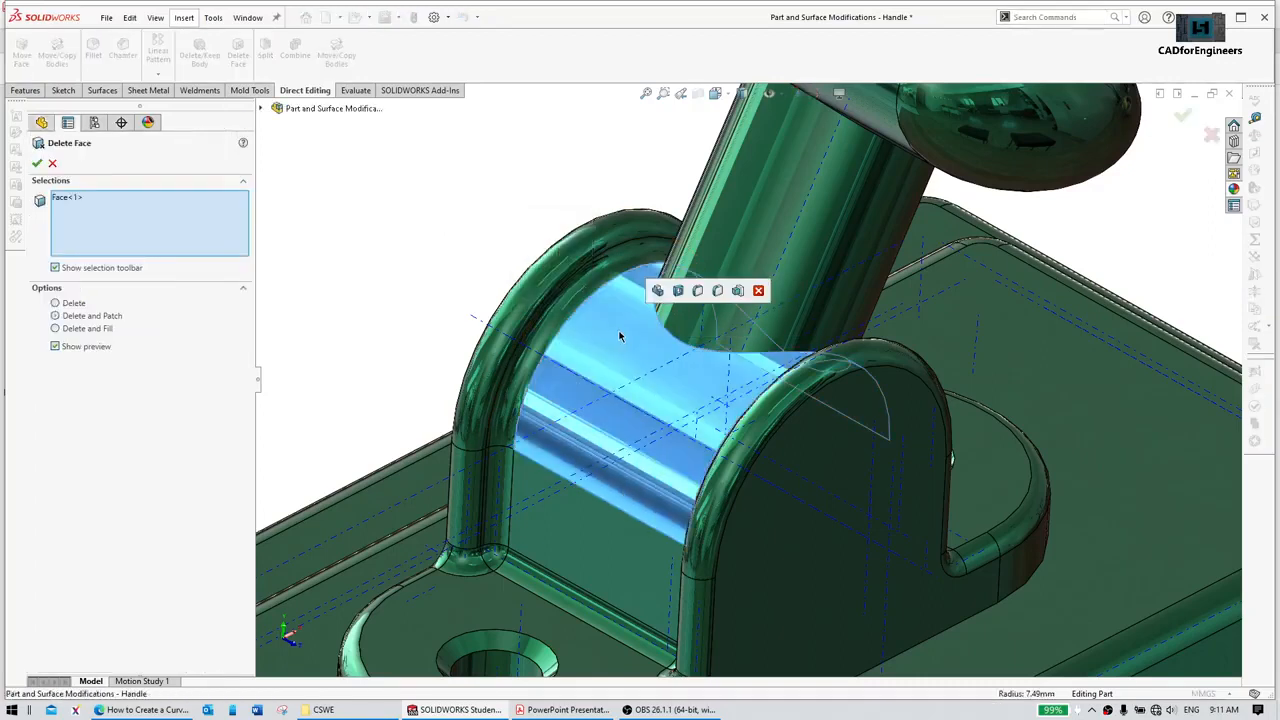
left_click(60, 303)
left_click(37, 163)
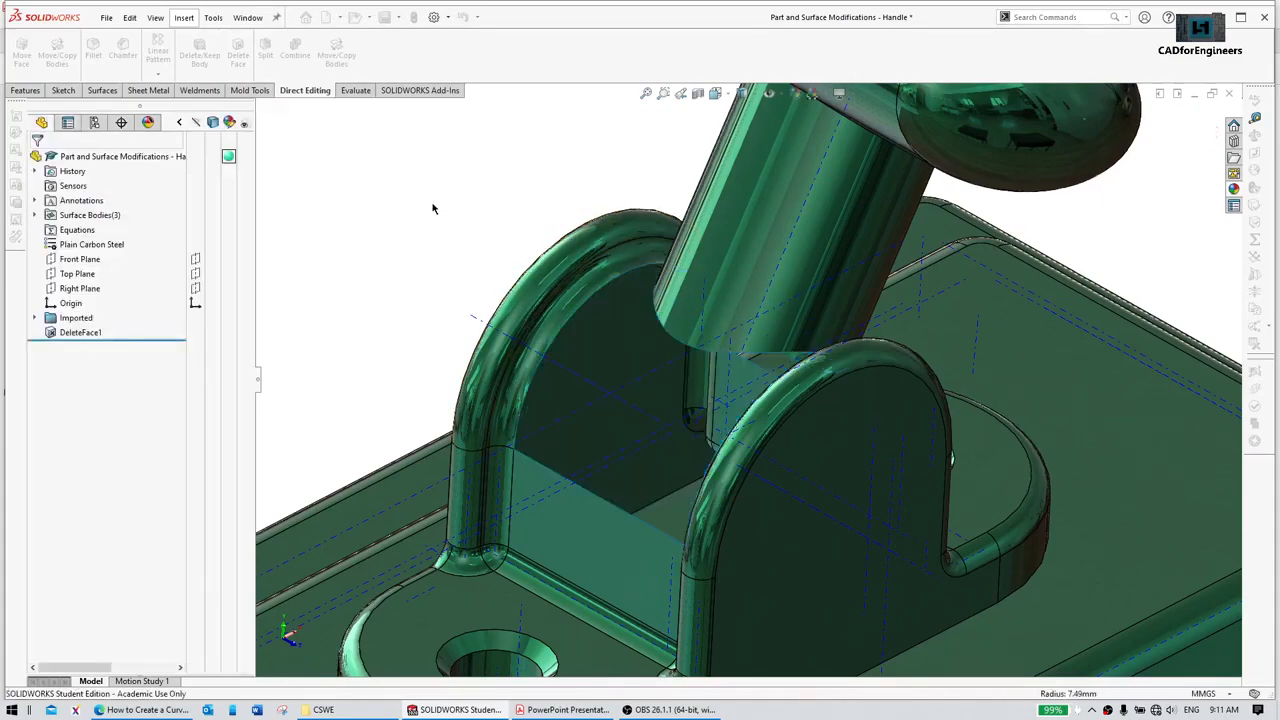
Step: Examine the gap between the handle post and the bracket from several angles and in the front view
middle_click_drag(434, 206, 694, 283)
scroll(722, 286, "up", 2)
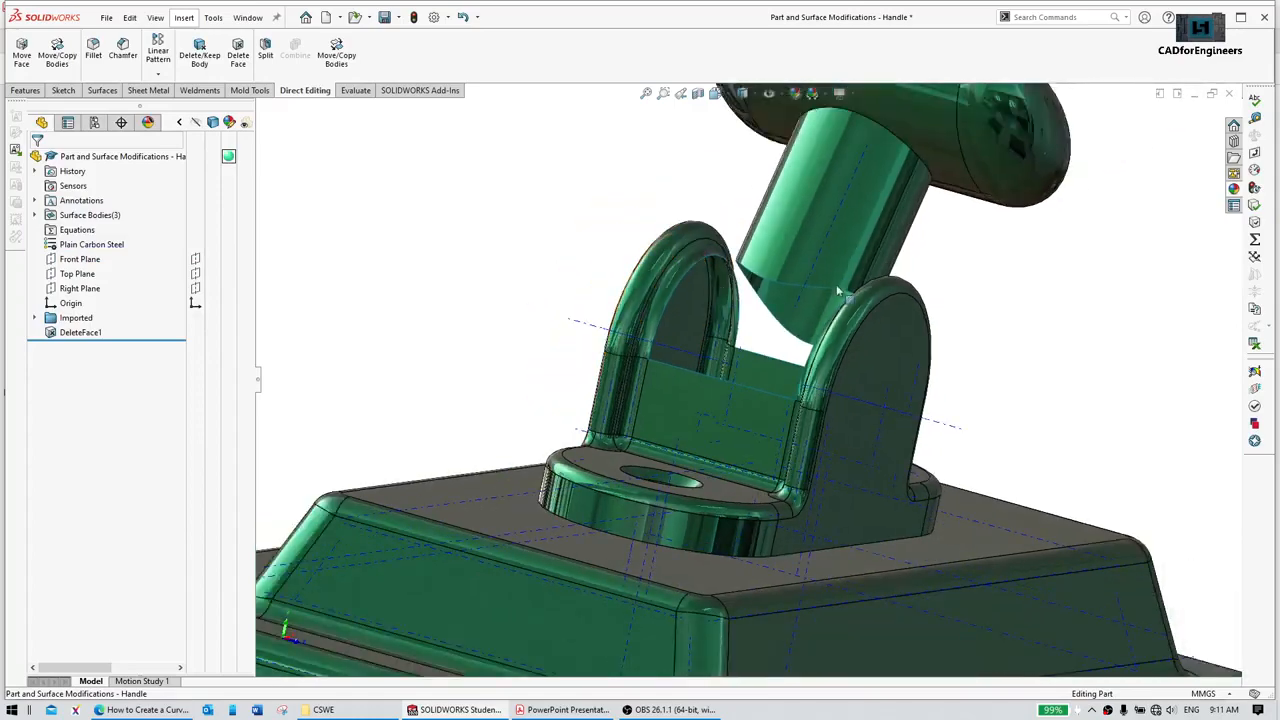
middle_click_drag(880, 160, 897, 143)
scroll(887, 361, "up", 3)
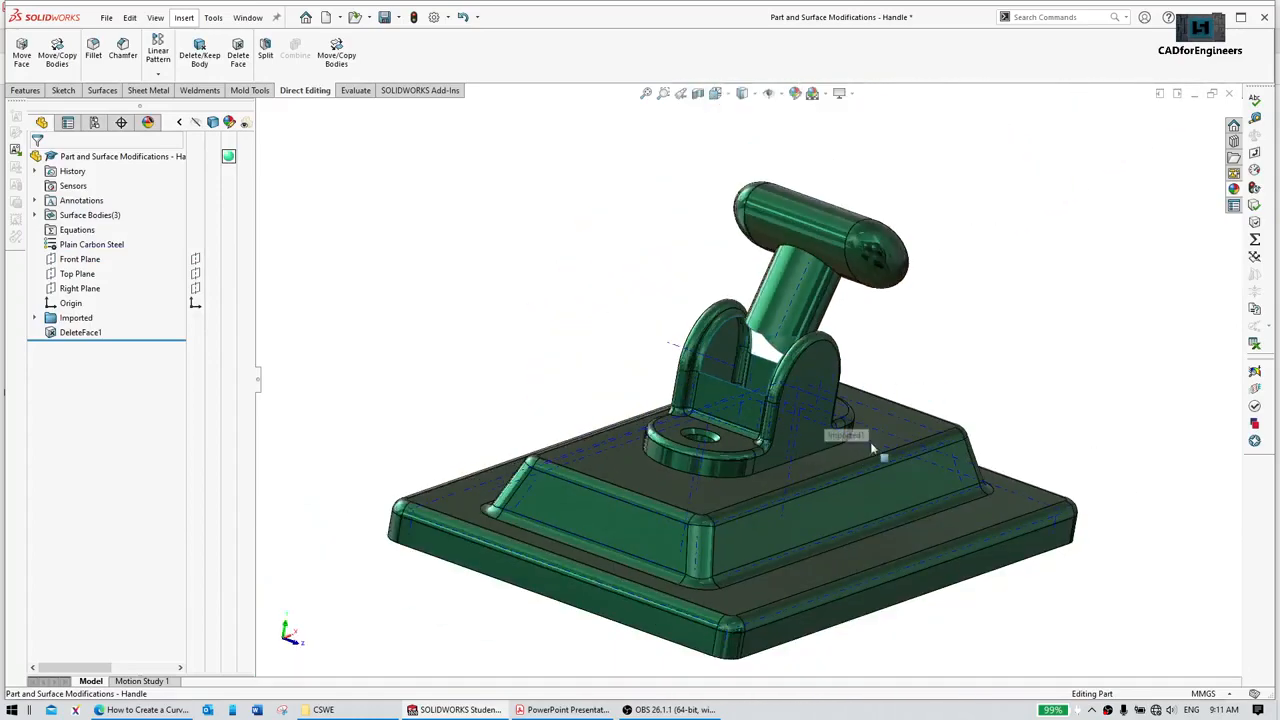
middle_click_drag(863, 457, 817, 407)
key("ctrl+1")
left_click(824, 94)
left_click(845, 94)
left_click(945, 293)
scroll(832, 308, "down", 3)
scroll(840, 305, "up", 2)
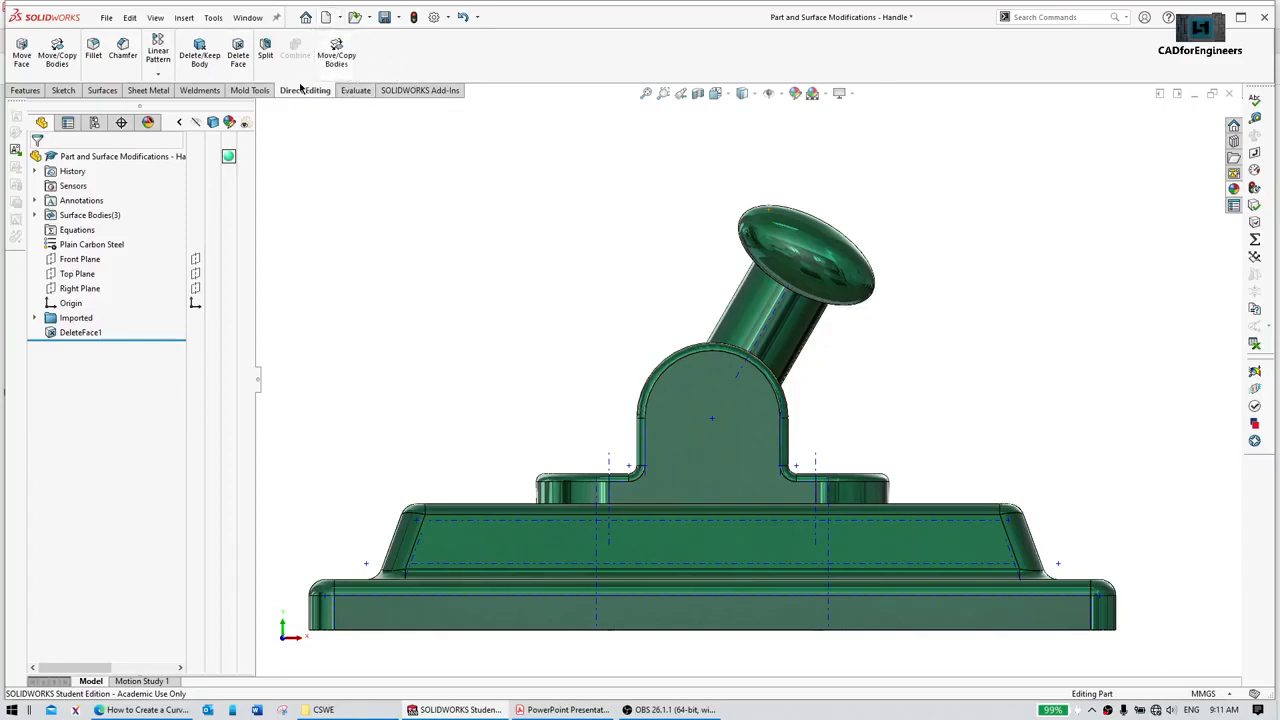
left_click(1043, 18)
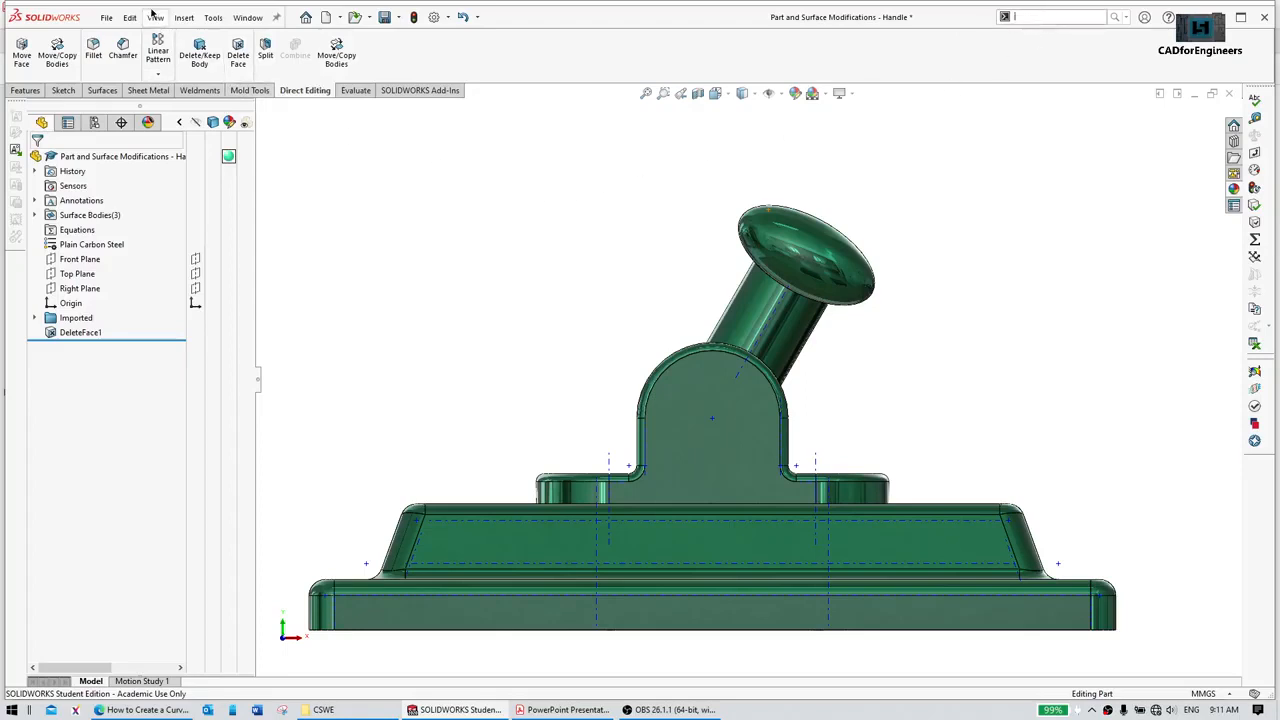
left_click(184, 17)
mouse_move(190, 72)
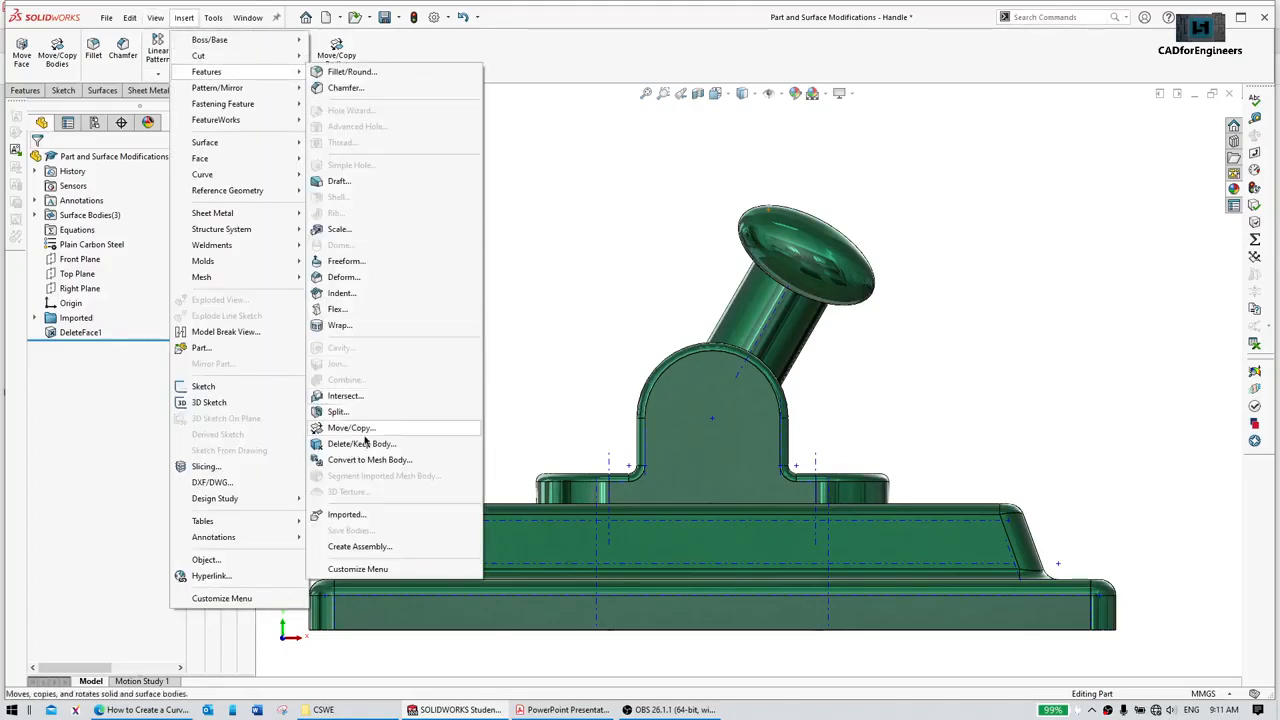
left_click(608, 220)
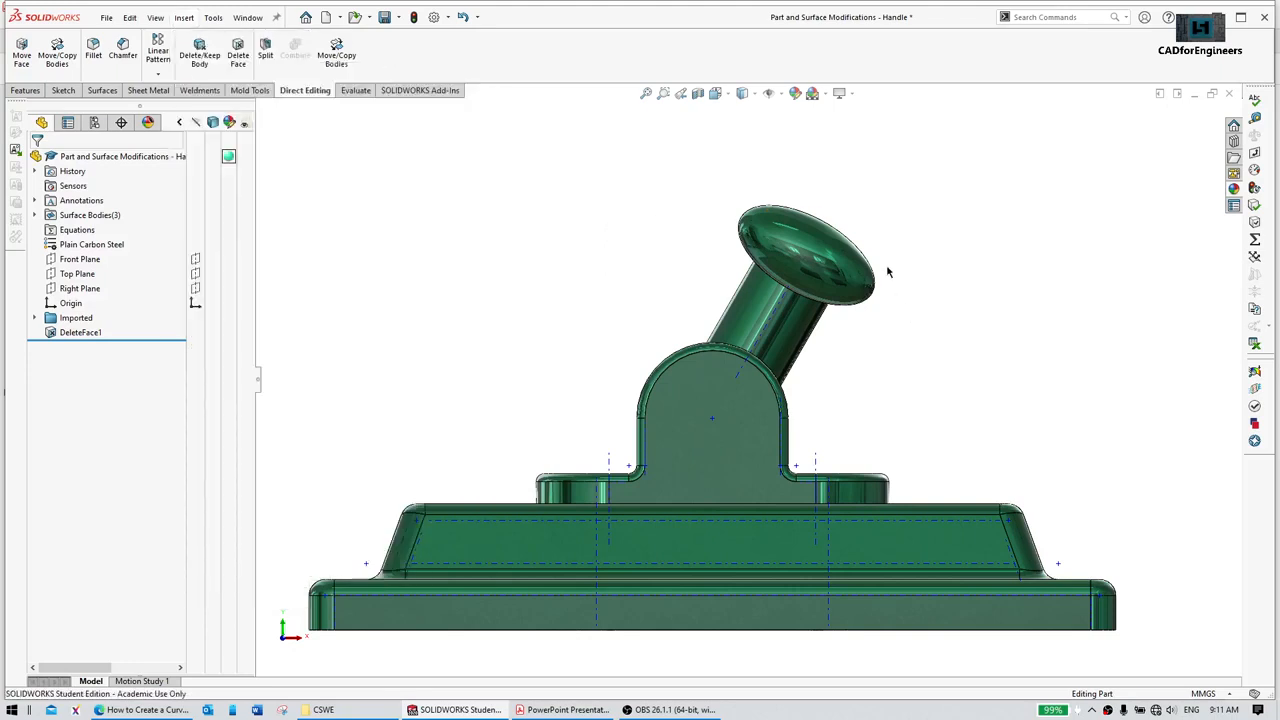
Step: Start a Move/Copy Body operation and choose the handle's surface body, DeleteFace1[2], as the body to move
key("s")
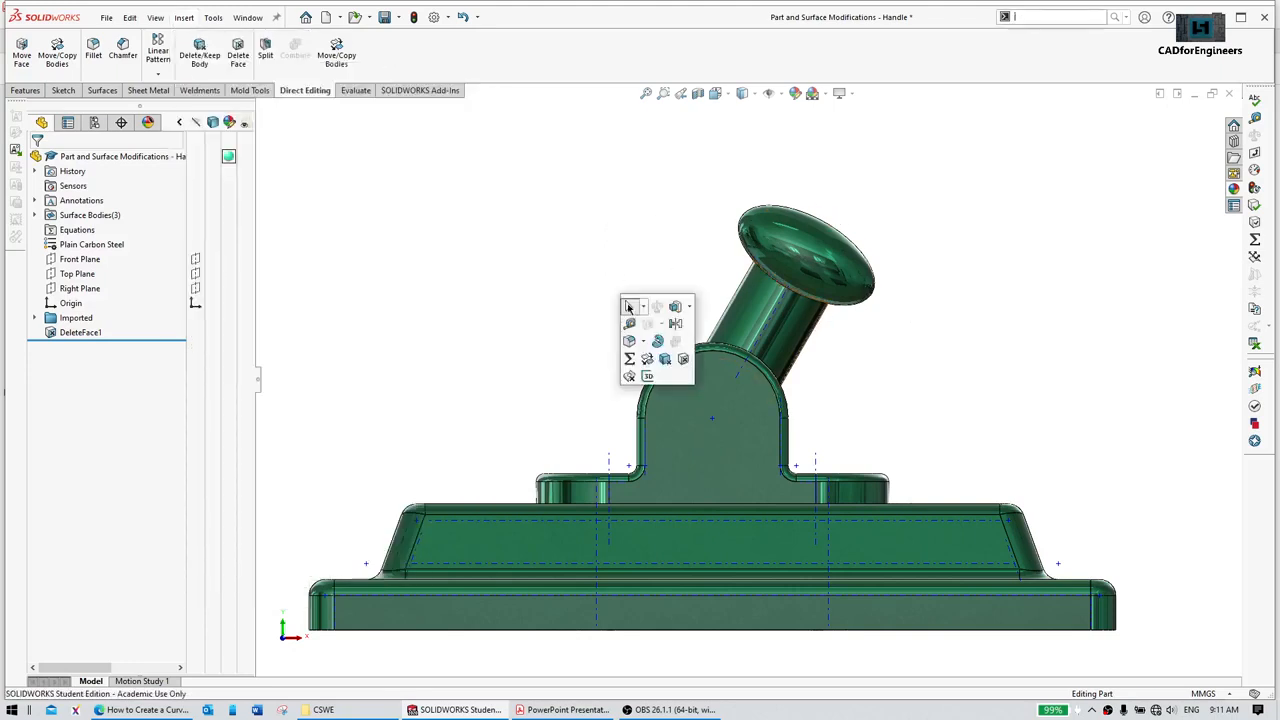
left_click(645, 362)
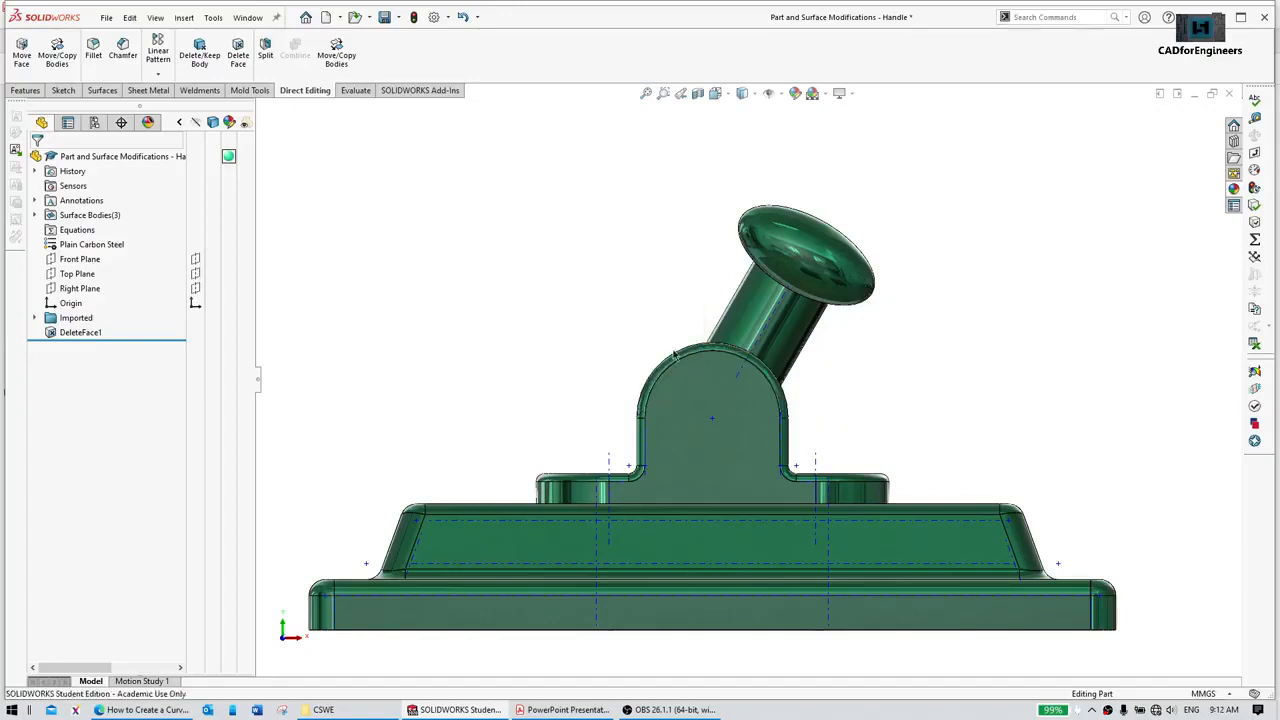
left_click(810, 264)
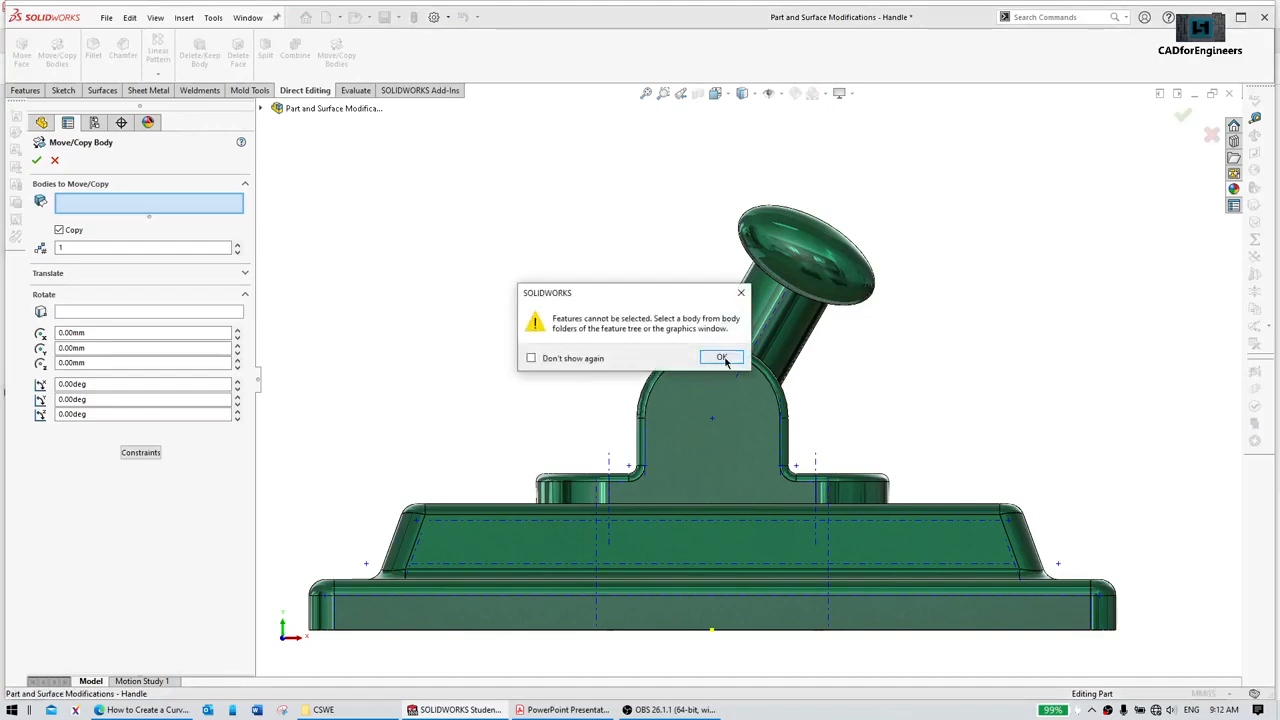
left_click(725, 362)
middle_click_drag(623, 331, 660, 420)
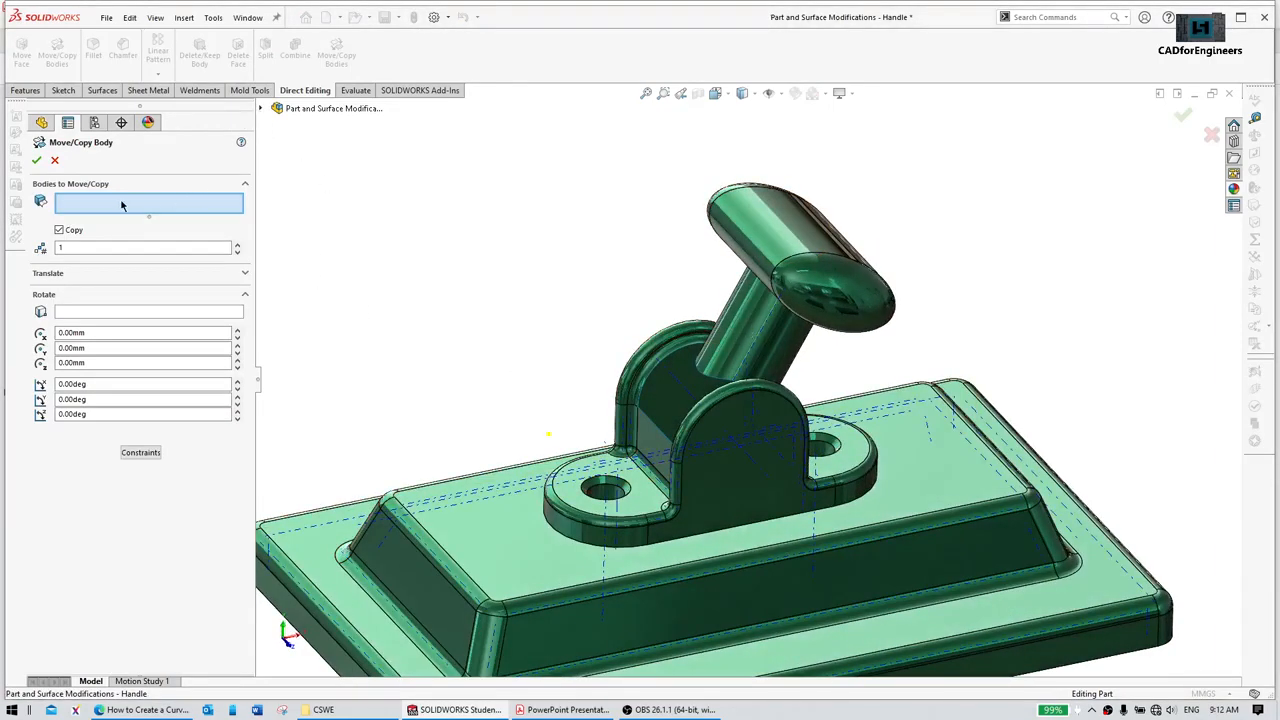
left_click(262, 110)
left_click(262, 109)
left_click(262, 109)
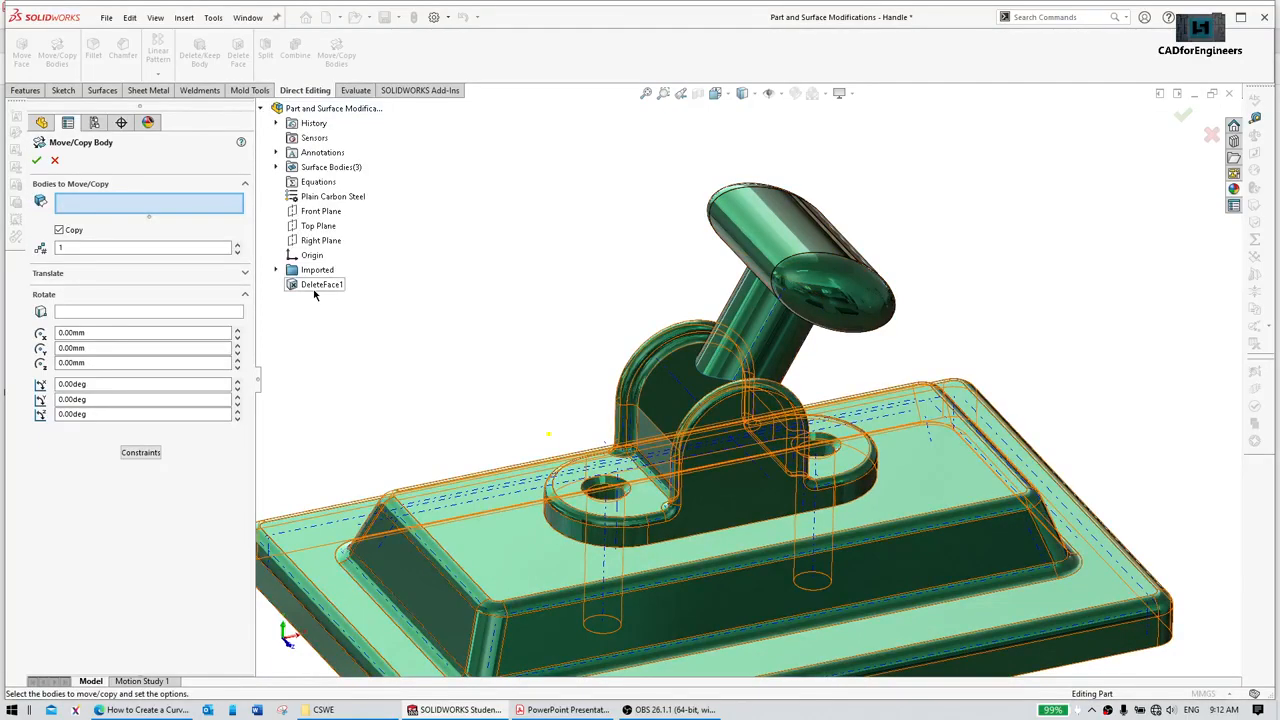
left_click(276, 167)
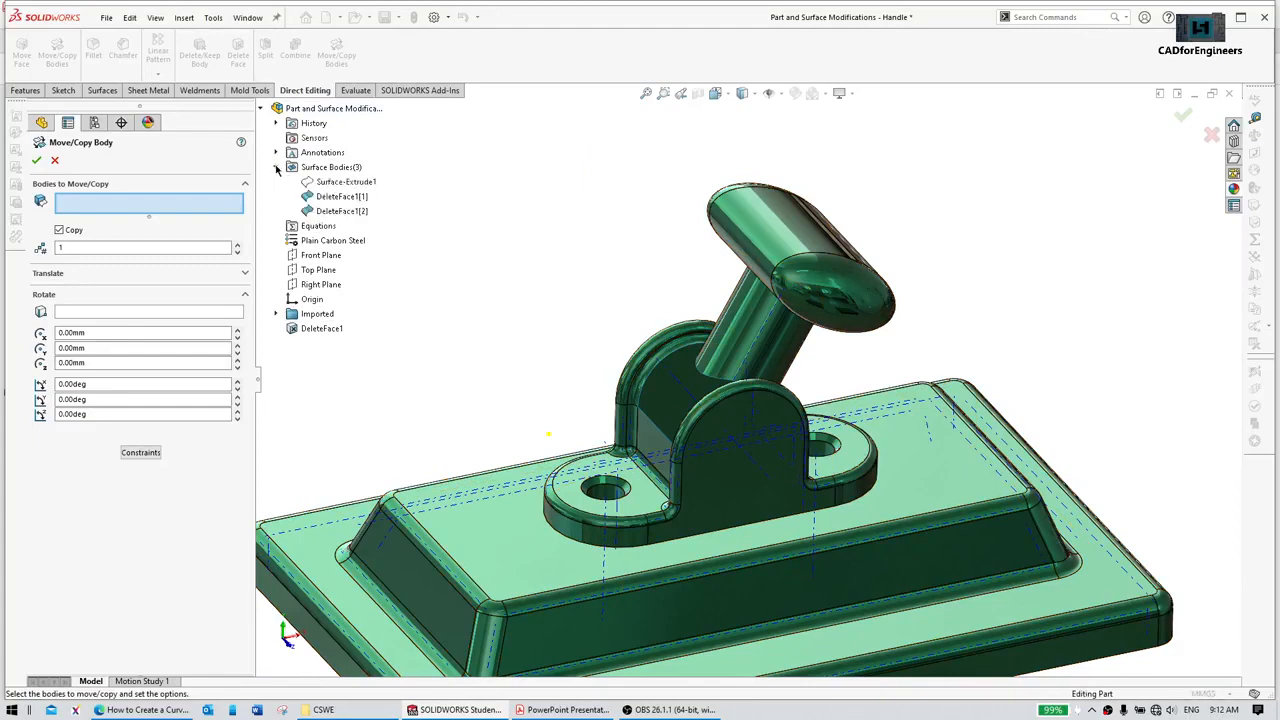
left_click(341, 212)
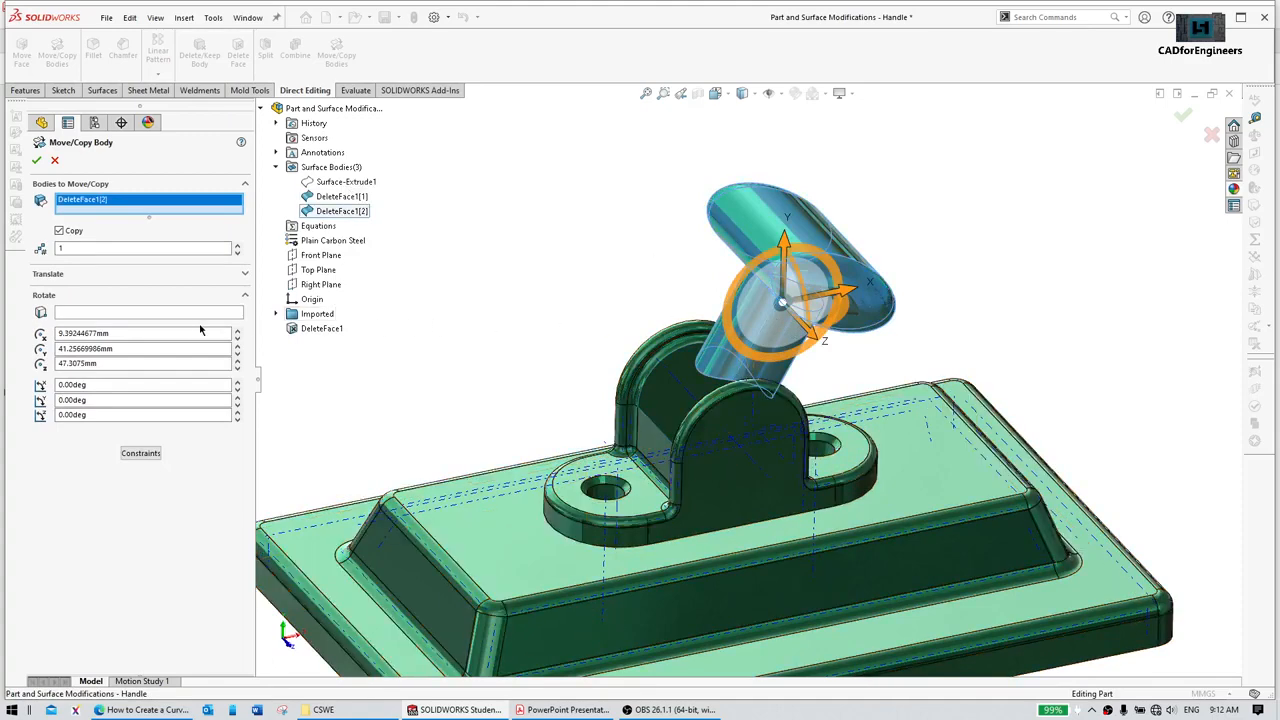
Step: Rotate a copy of the handle body by 30 degrees about the pivot's temporary axis so the post stands upright
left_click(179, 315)
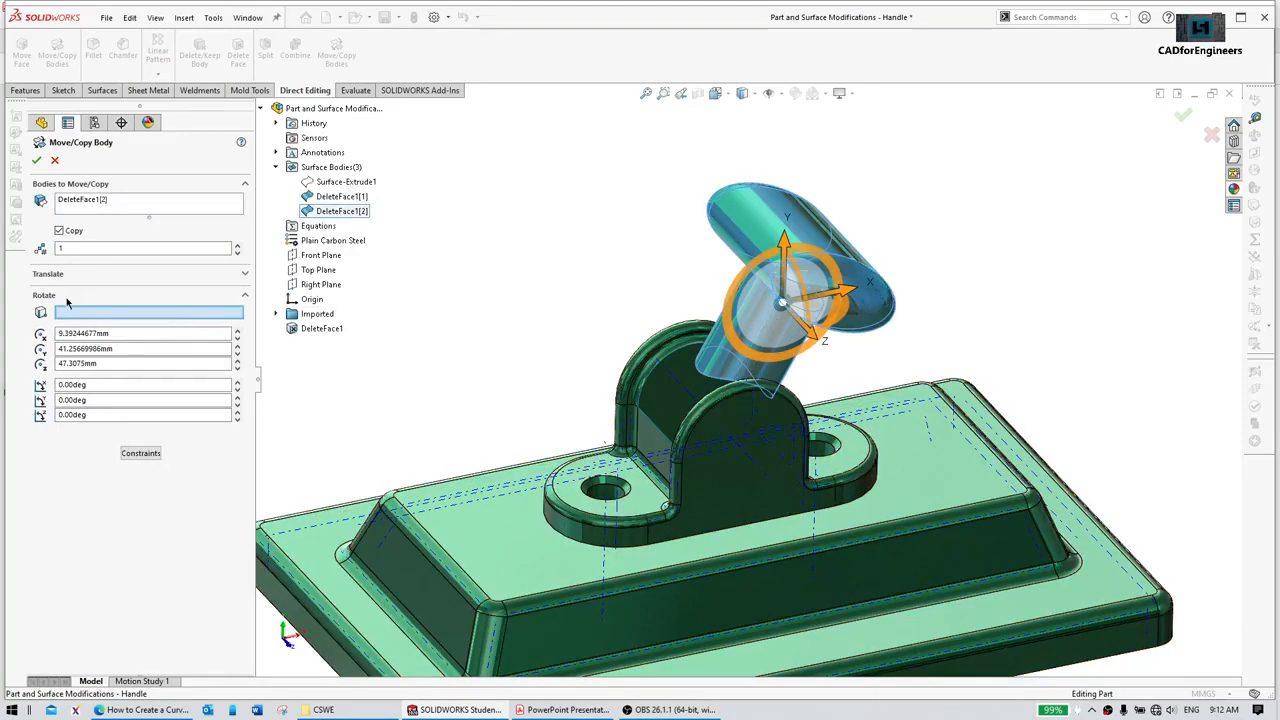
left_click(756, 462)
middle_click_drag(948, 360, 950, 295)
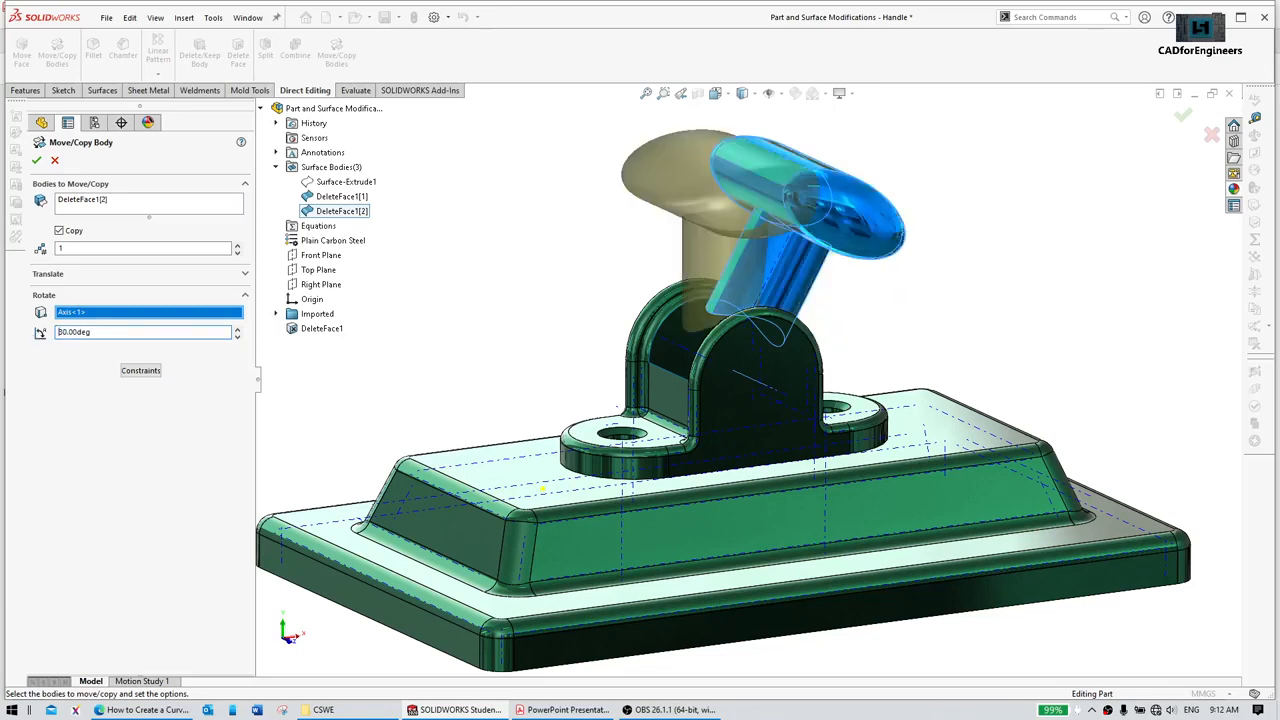
middle_click_drag(663, 351, 714, 352)
middle_click_drag(845, 298, 897, 288)
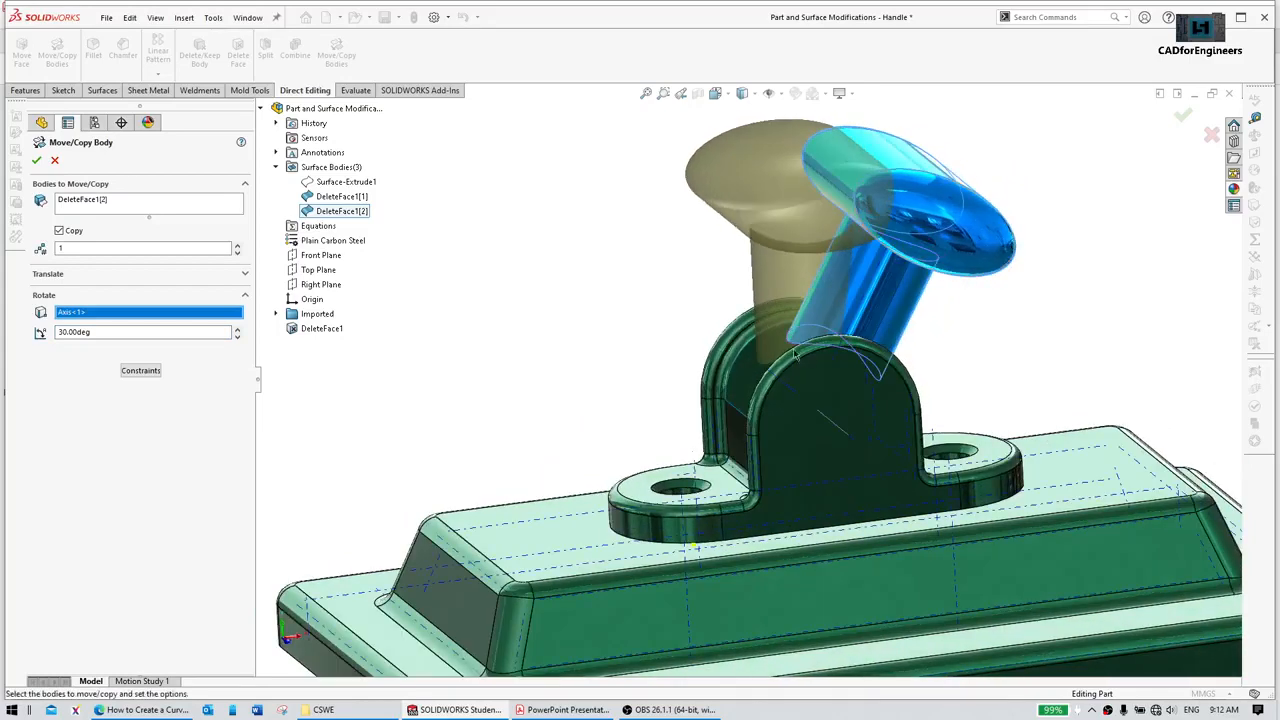
left_click(40, 162)
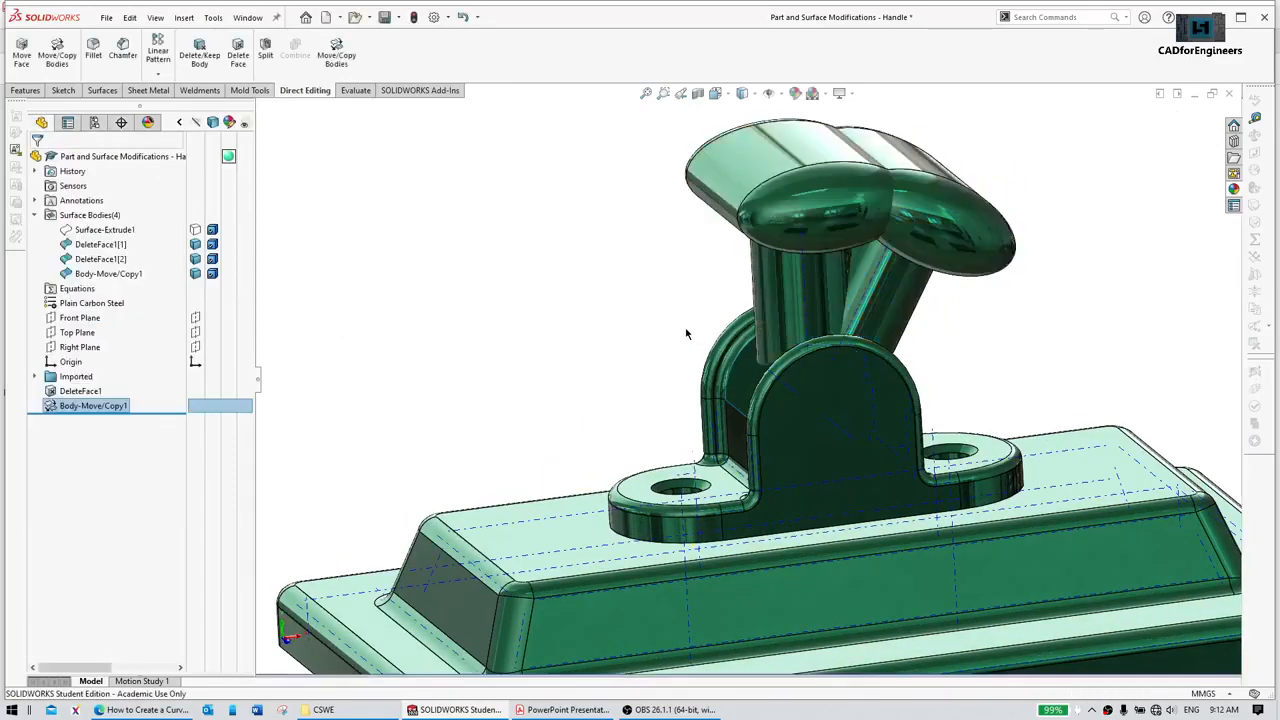
Step: Edit the handle's rotation feature to turn off its Copy option, keeping only the rotated body
right_click(89, 406)
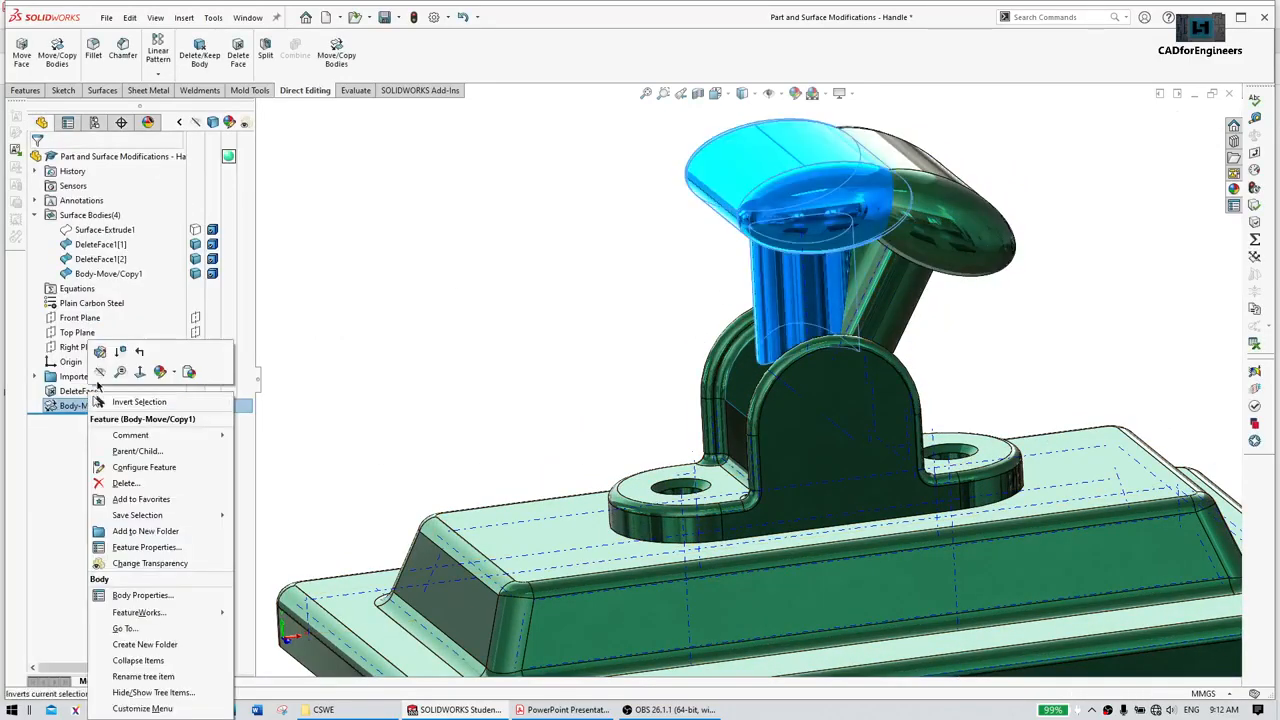
left_click(104, 348)
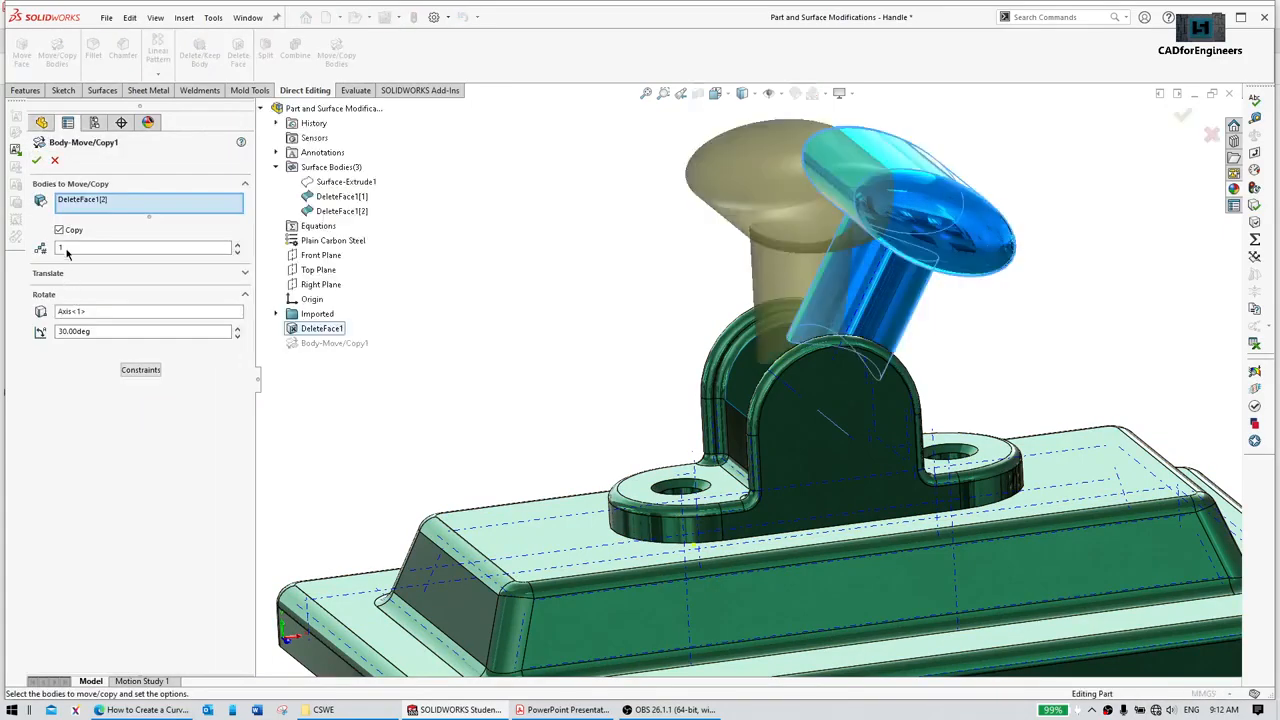
key("Escape")
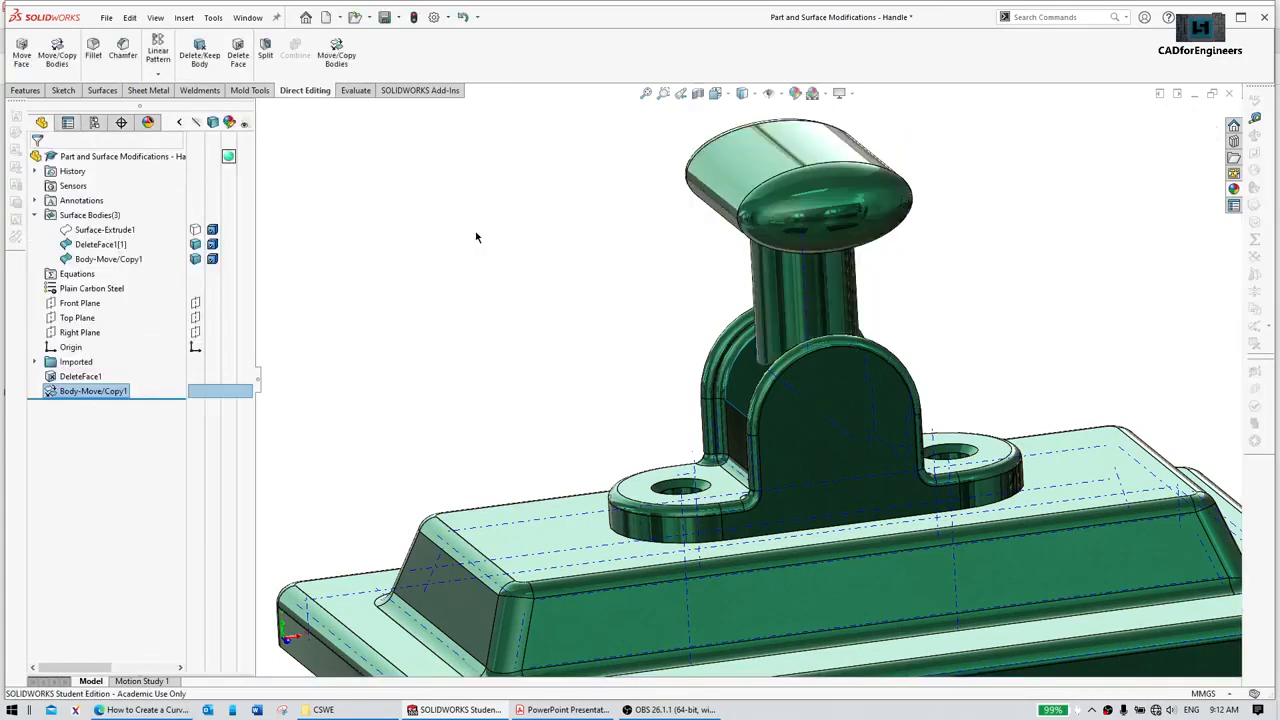
Step: Begin a lofted surface using the two parallel straight open edges between the bracket ears as profiles
middle_click_drag(769, 345, 943, 448)
scroll(966, 477, "down", 2)
middle_click_drag(816, 411, 657, 403)
middle_click_drag(797, 396, 836, 382)
scroll(836, 382, "down", 2)
scroll(836, 380, "down", 2)
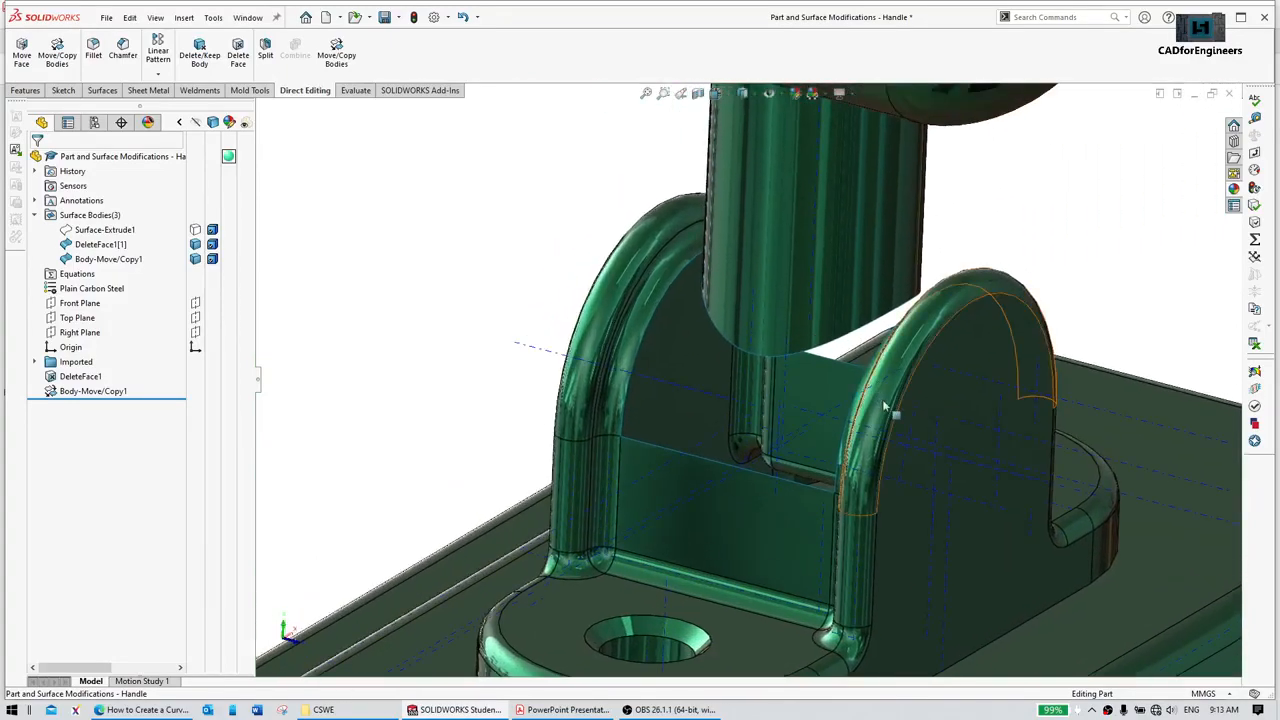
left_click(838, 362)
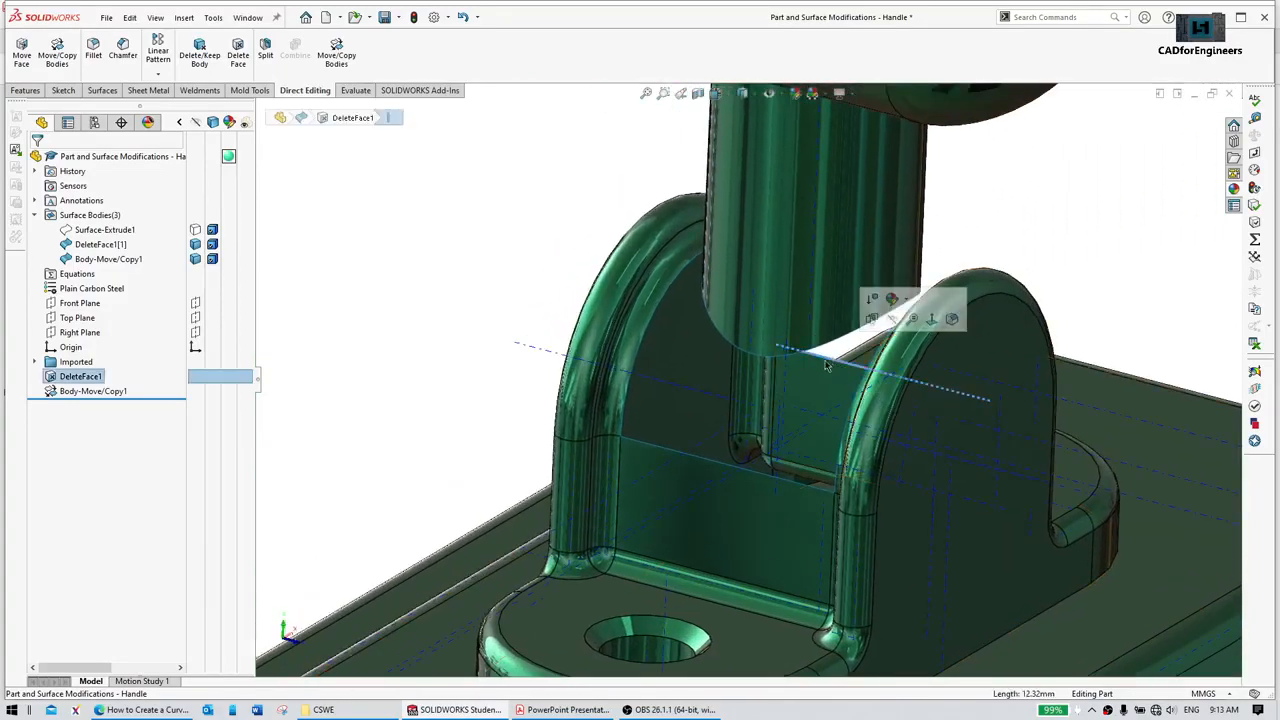
left_click(673, 452, "ctrl")
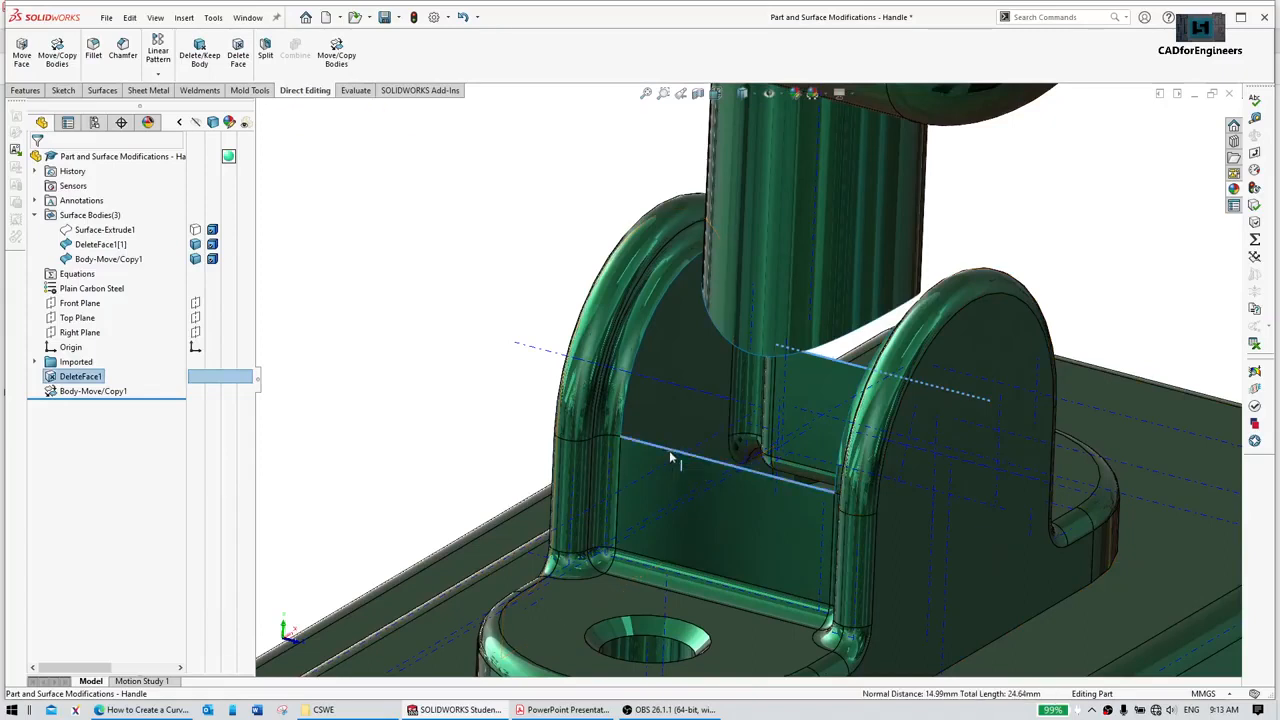
left_click(104, 90)
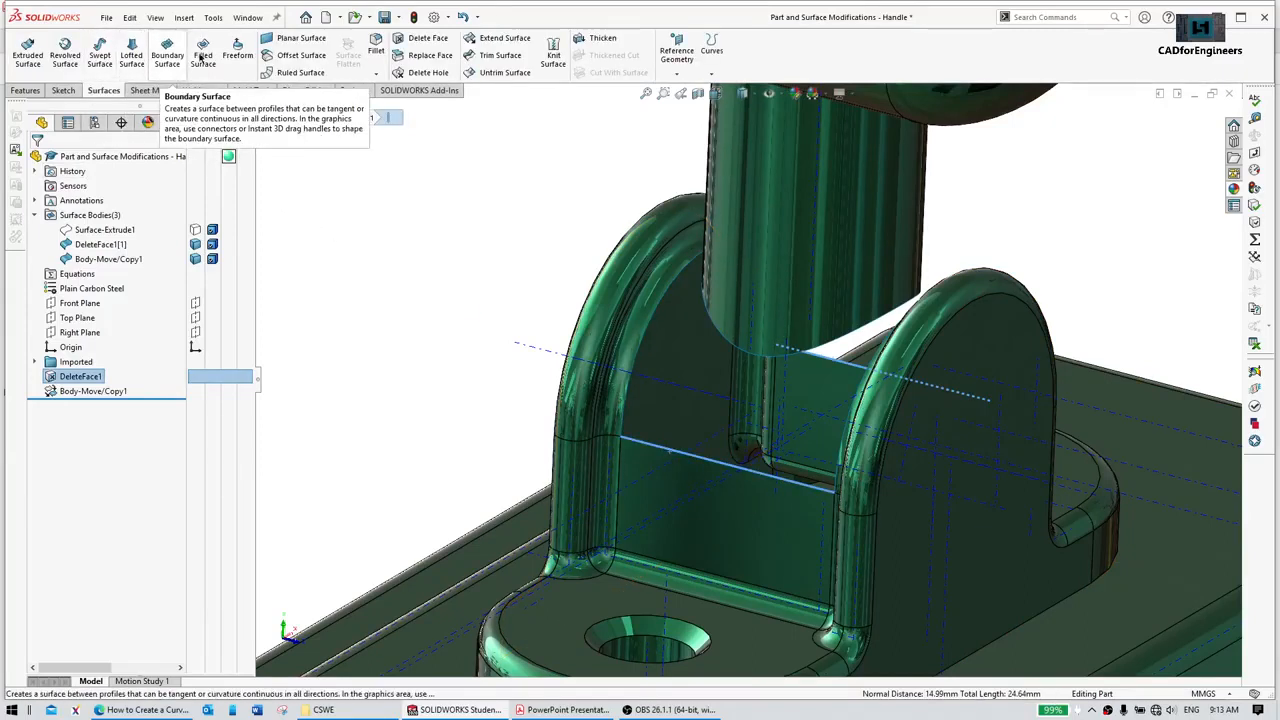
left_click(134, 57)
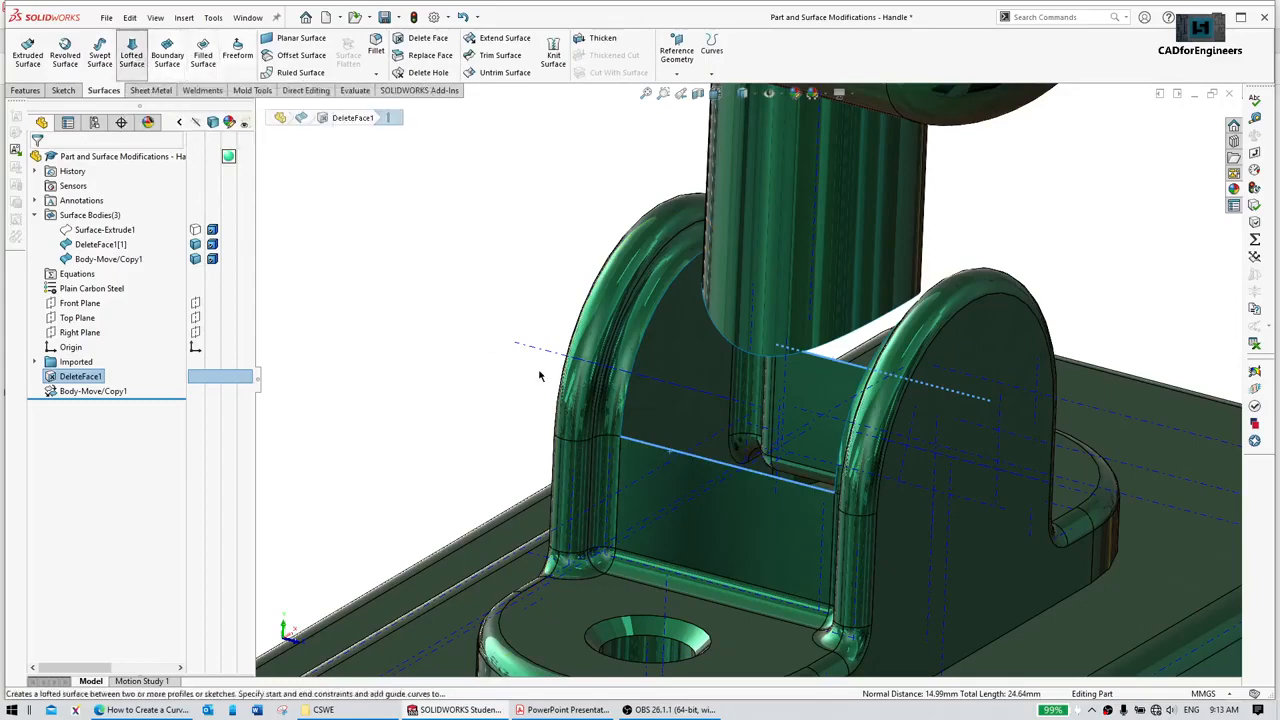
Step: Add the arched inner edge of one bracket ear as the loft's guide curve and create the surface
left_click(241, 333)
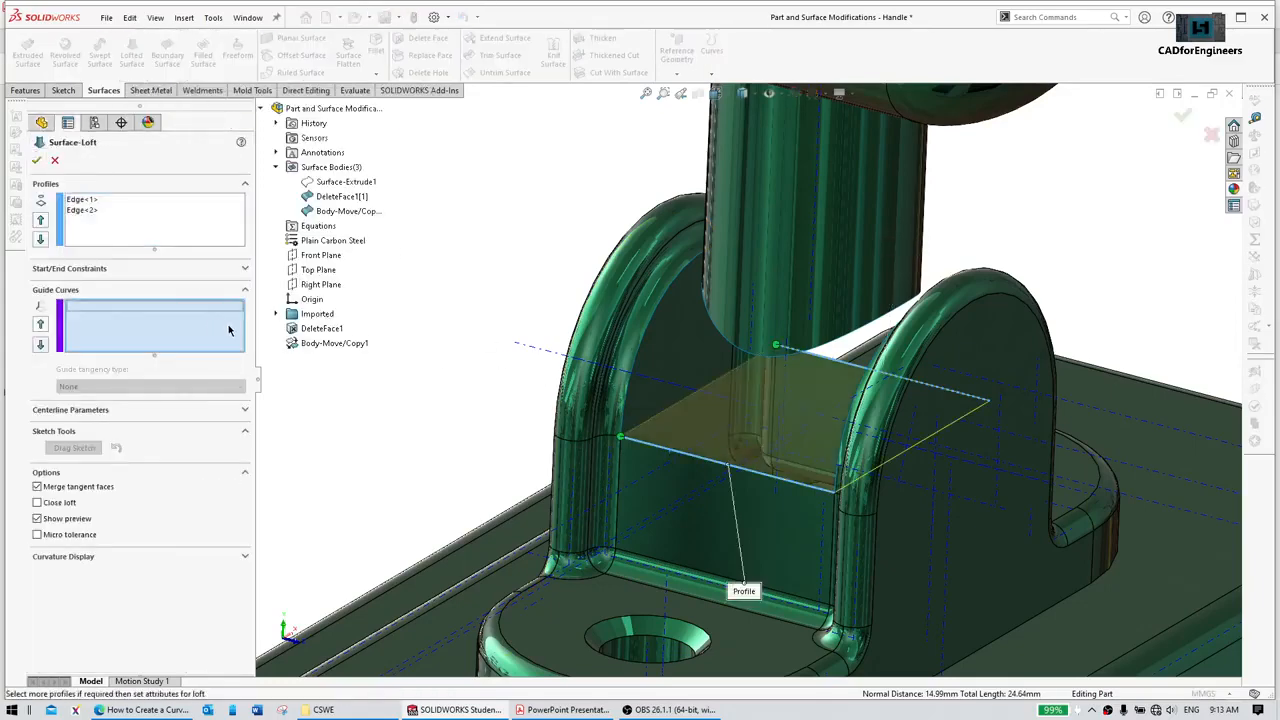
left_click(660, 305)
middle_click_drag(944, 335, 880, 330)
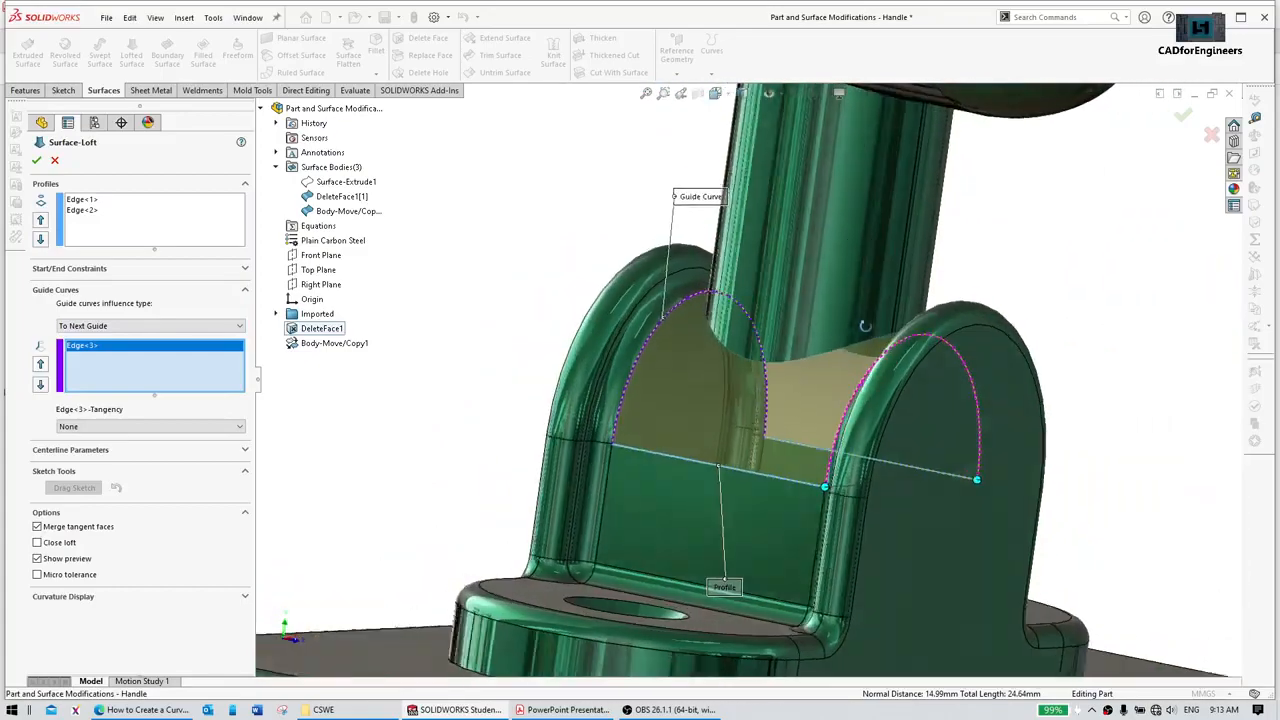
left_click(38, 161)
Step: Isolate the rotated handle body and the lofted pivot surface
middle_click_drag(760, 330, 929, 398)
scroll(900, 411, "up", 4)
scroll(851, 347, "down", 2)
middle_click_drag(840, 352, 813, 212)
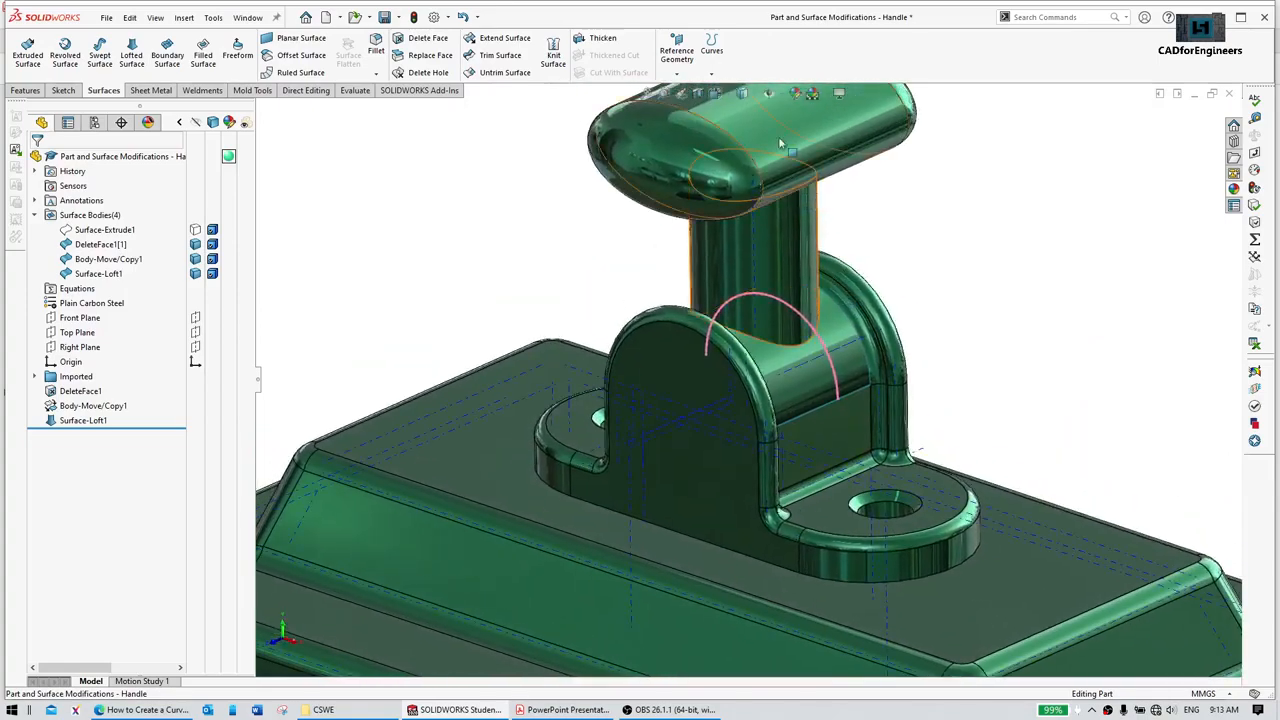
scroll(831, 347, "down", 3)
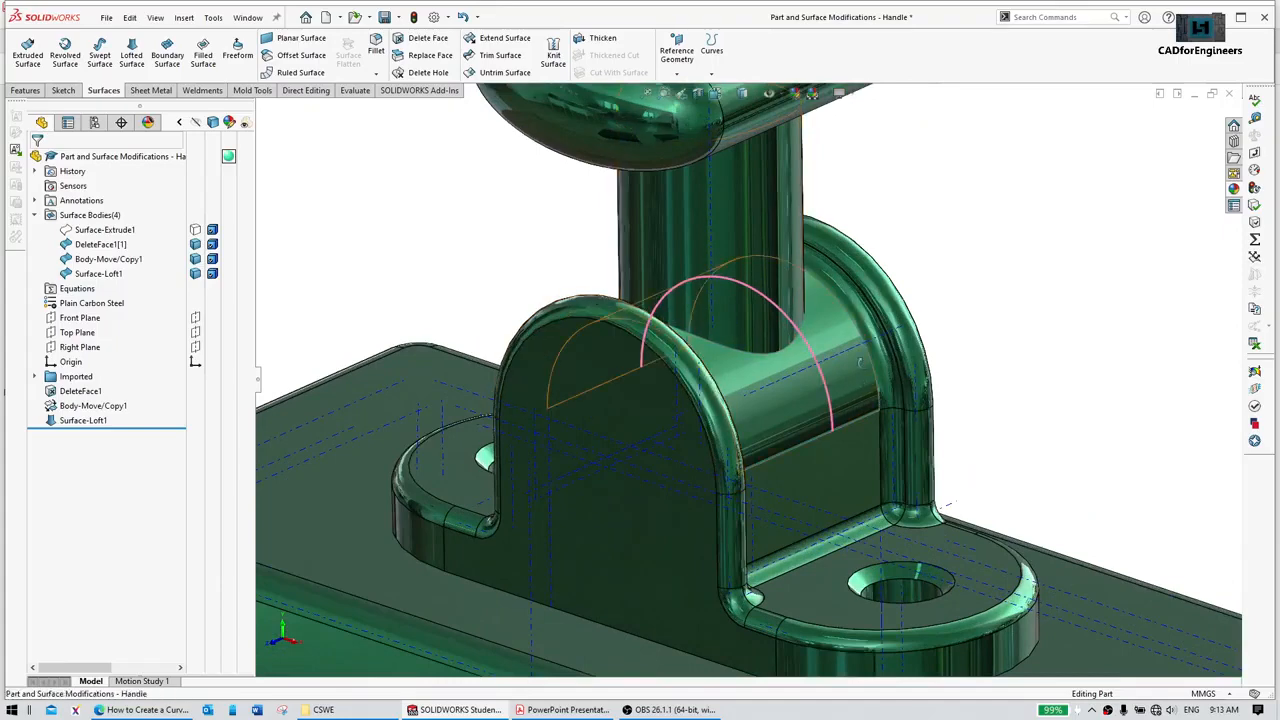
middle_click_drag(716, 349, 760, 222)
left_click(763, 213)
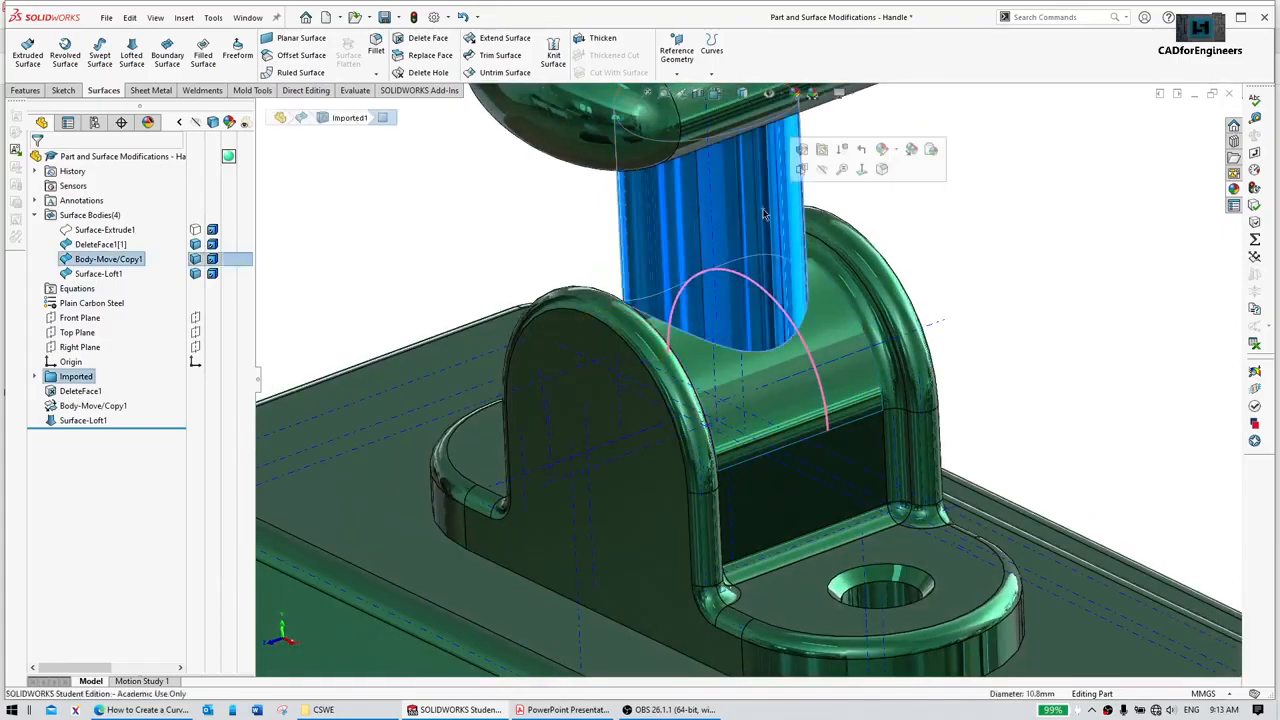
left_click(825, 340, "ctrl")
right_click(822, 330)
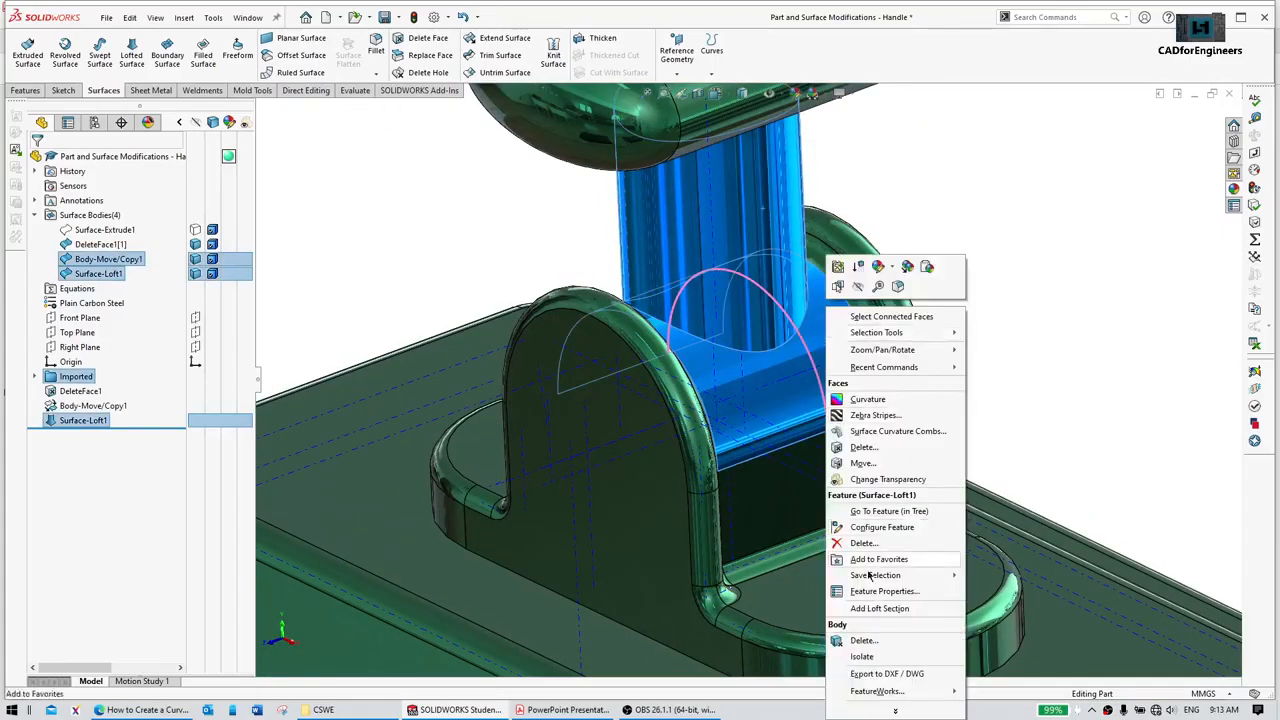
left_click(861, 656)
Step: Begin a mutual Trim Surface between the rotated handle body and the lofted surface, set to remove selected pieces
middle_click_drag(835, 393, 909, 183)
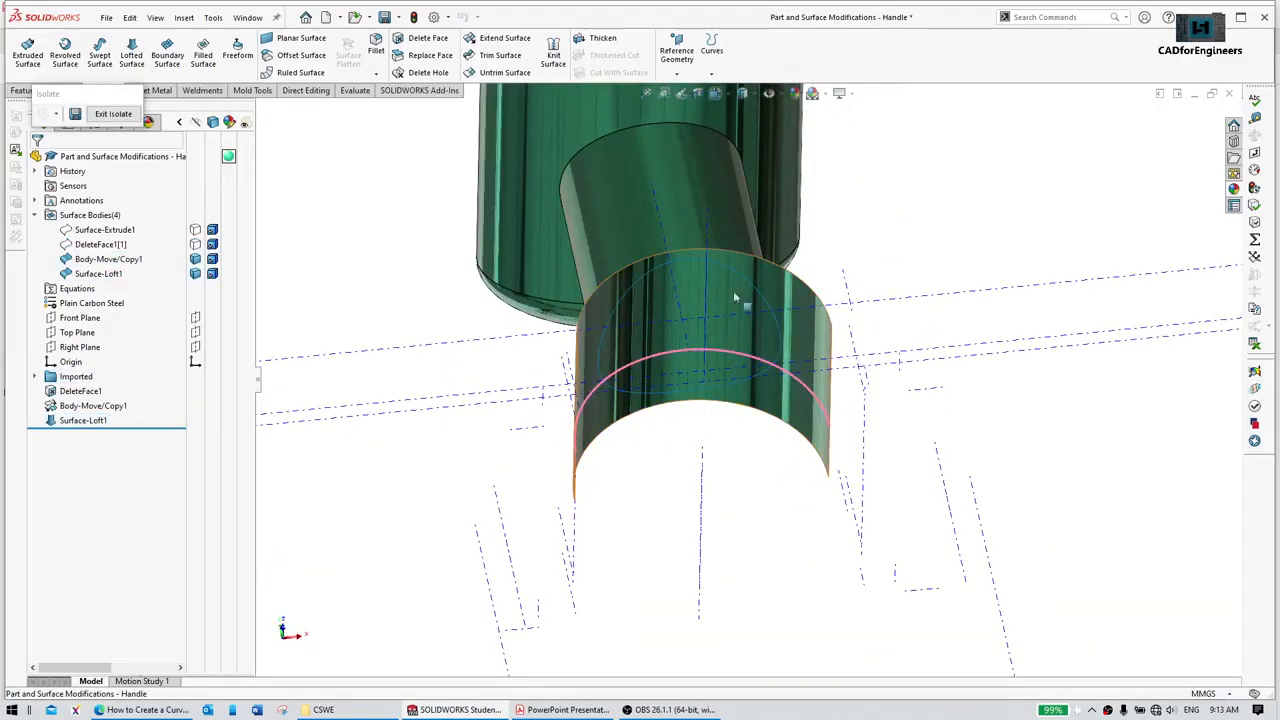
middle_click_drag(670, 245, 762, 315)
scroll(717, 263, "down", 2)
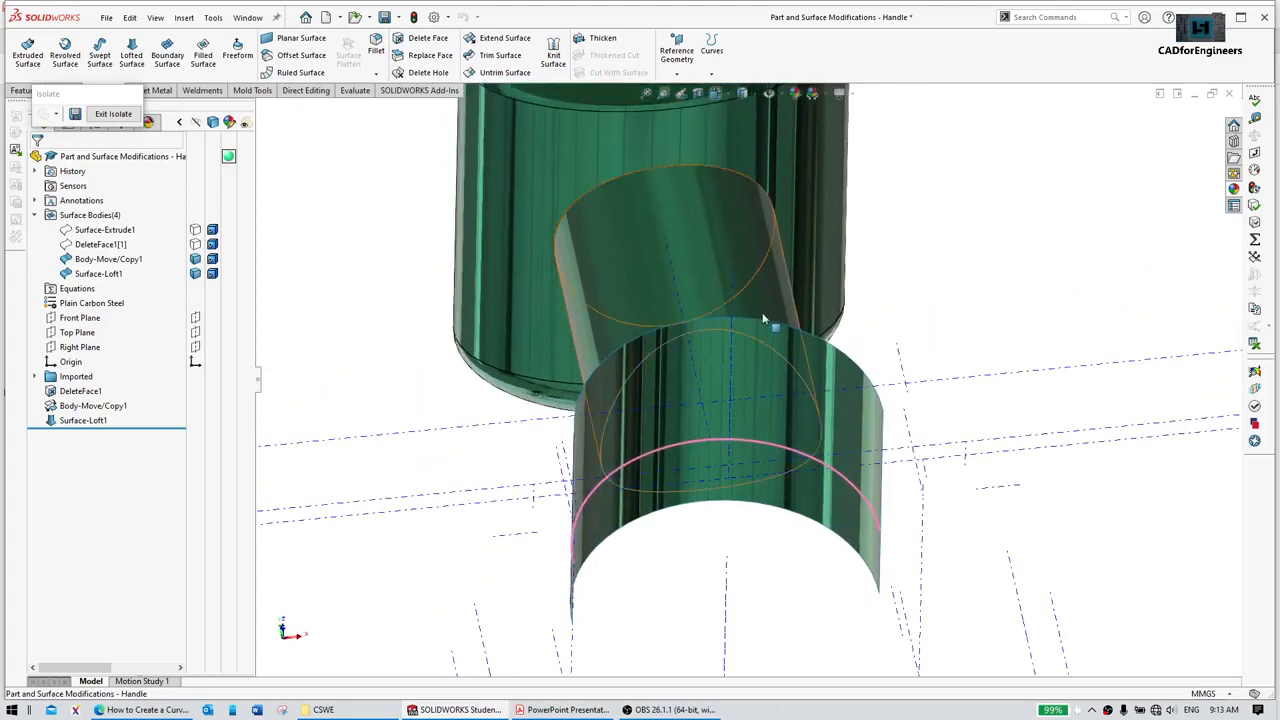
left_click(498, 57)
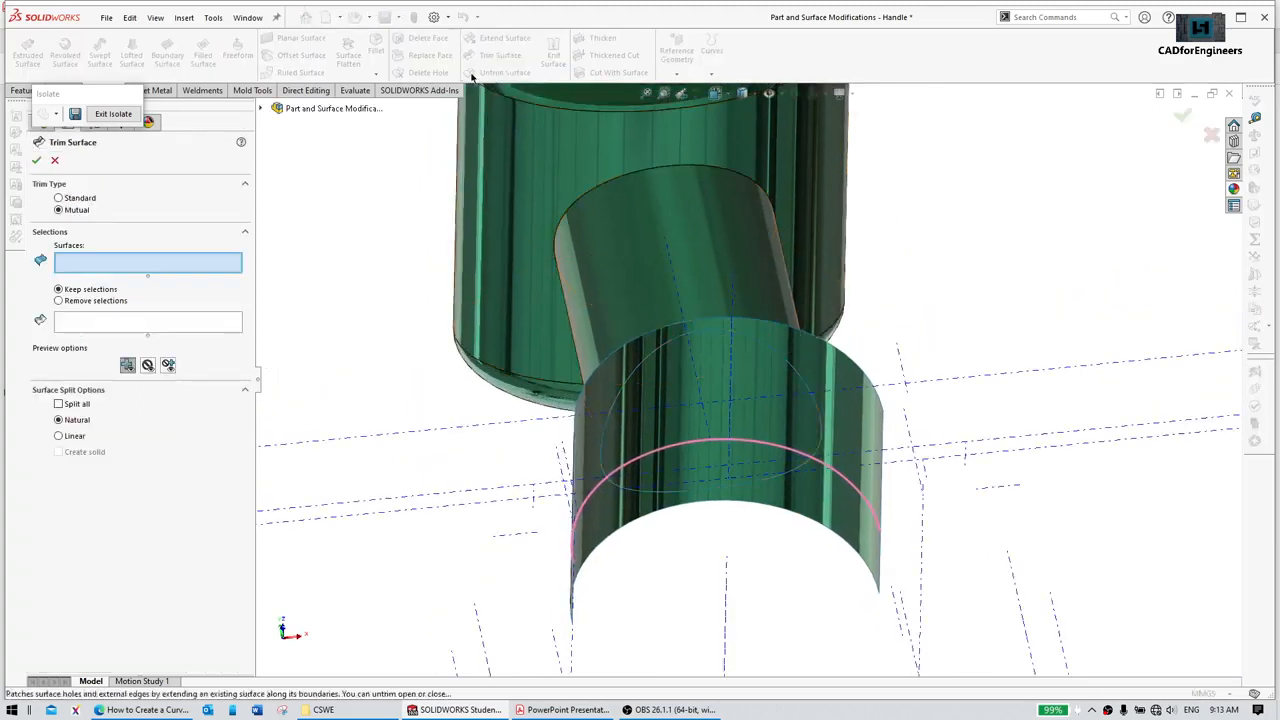
left_click(745, 265)
left_click(855, 410)
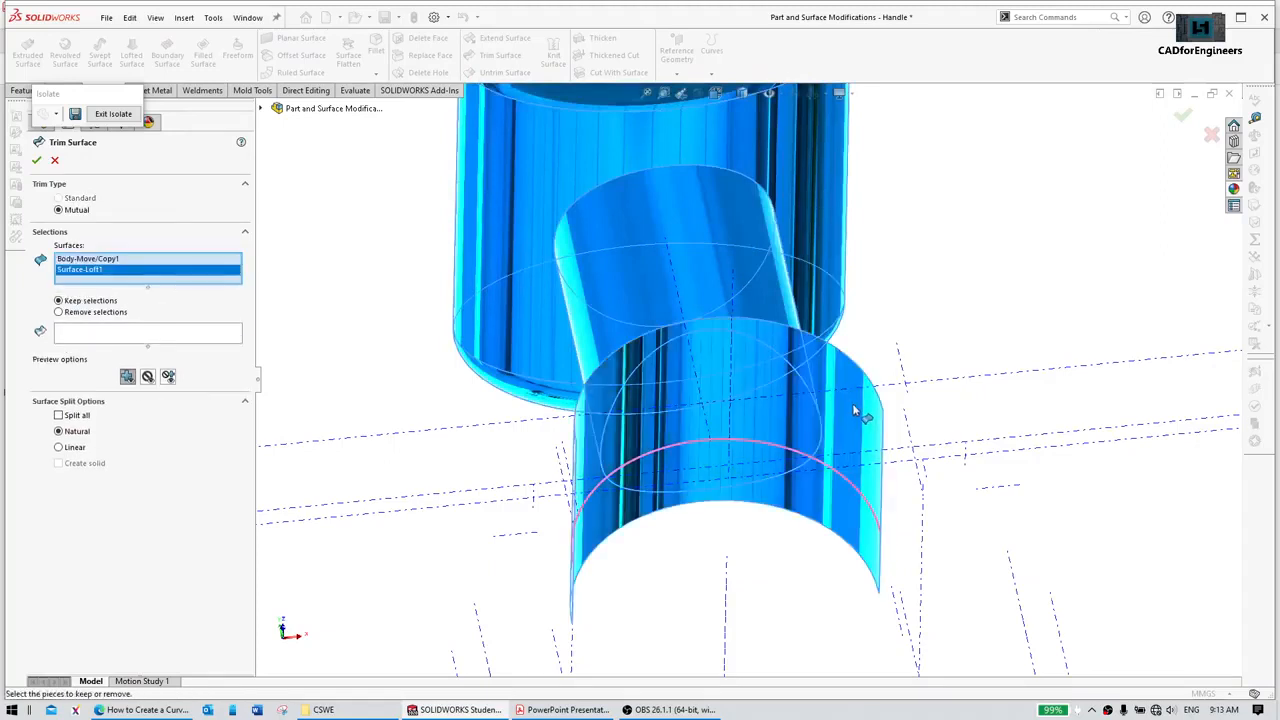
left_click(110, 333)
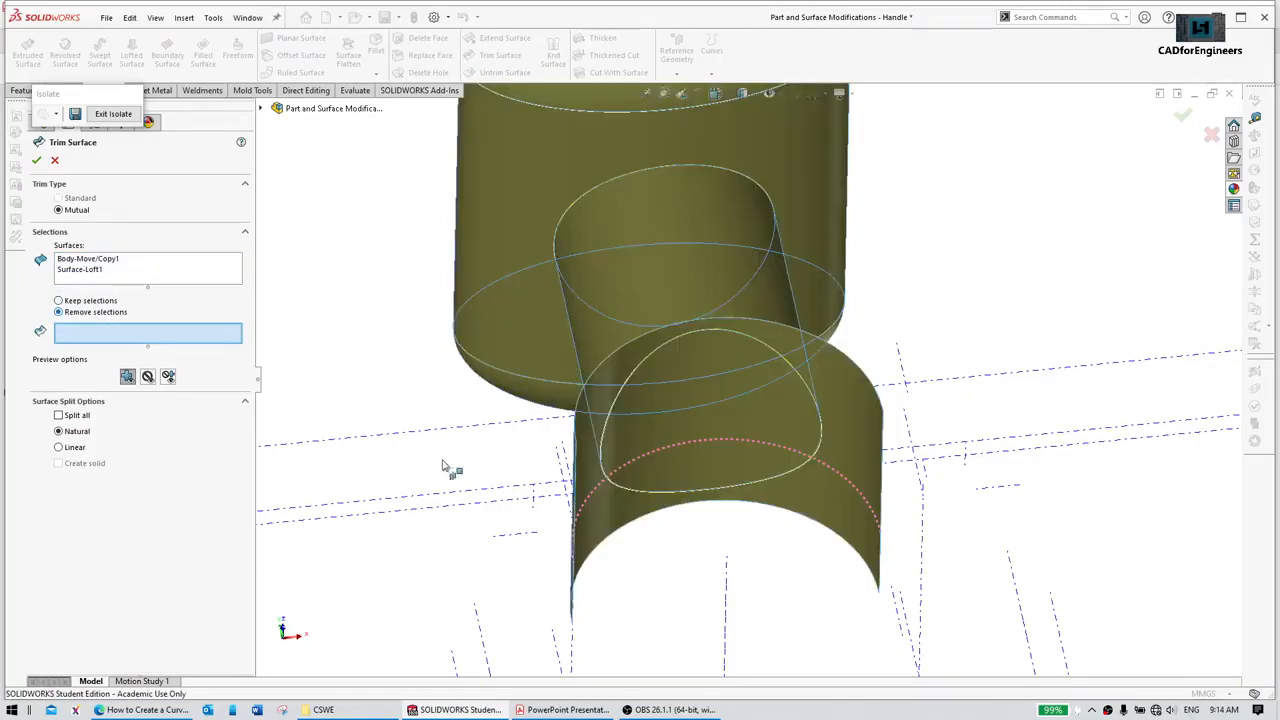
left_click(750, 394)
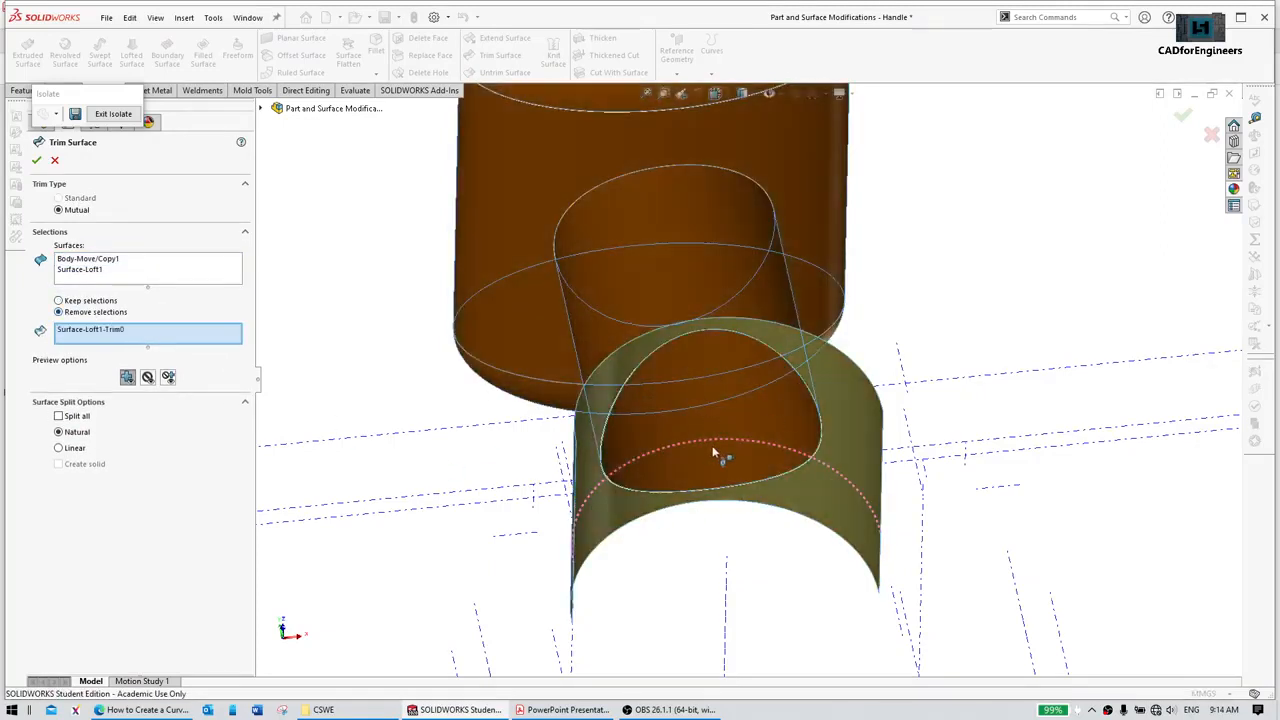
left_click(743, 410)
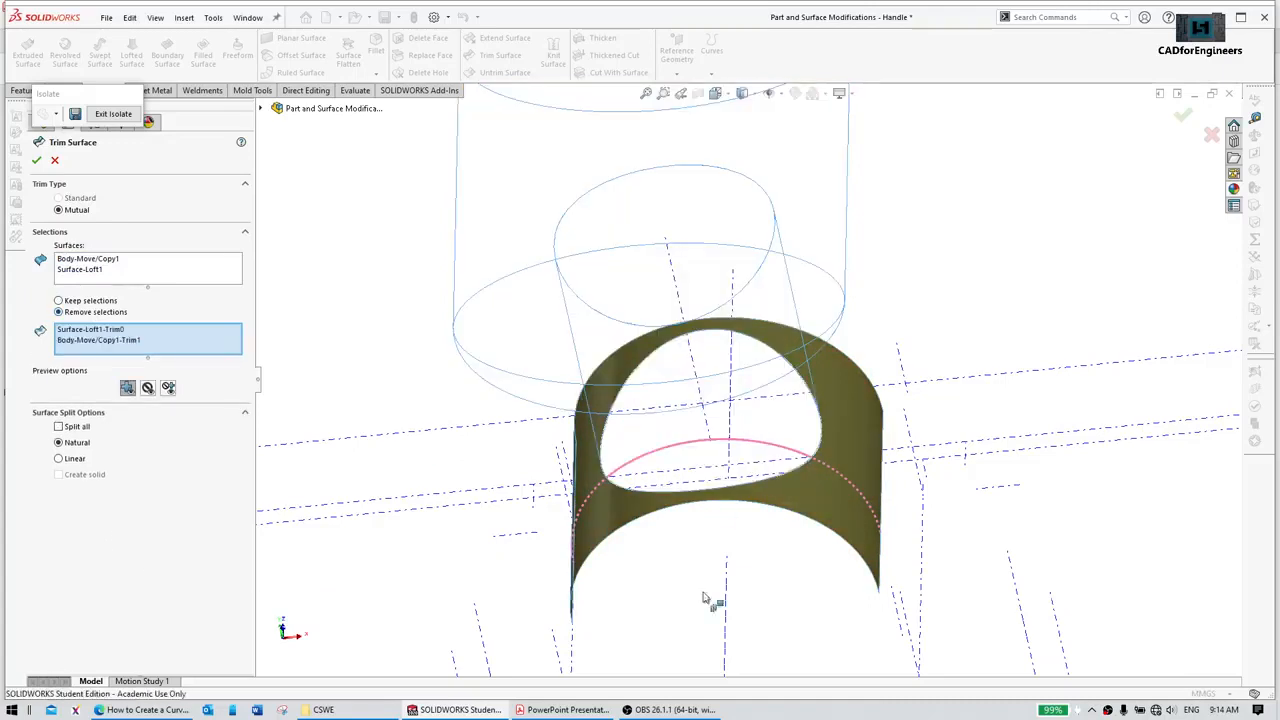
right_click(118, 331)
left_click(139, 356)
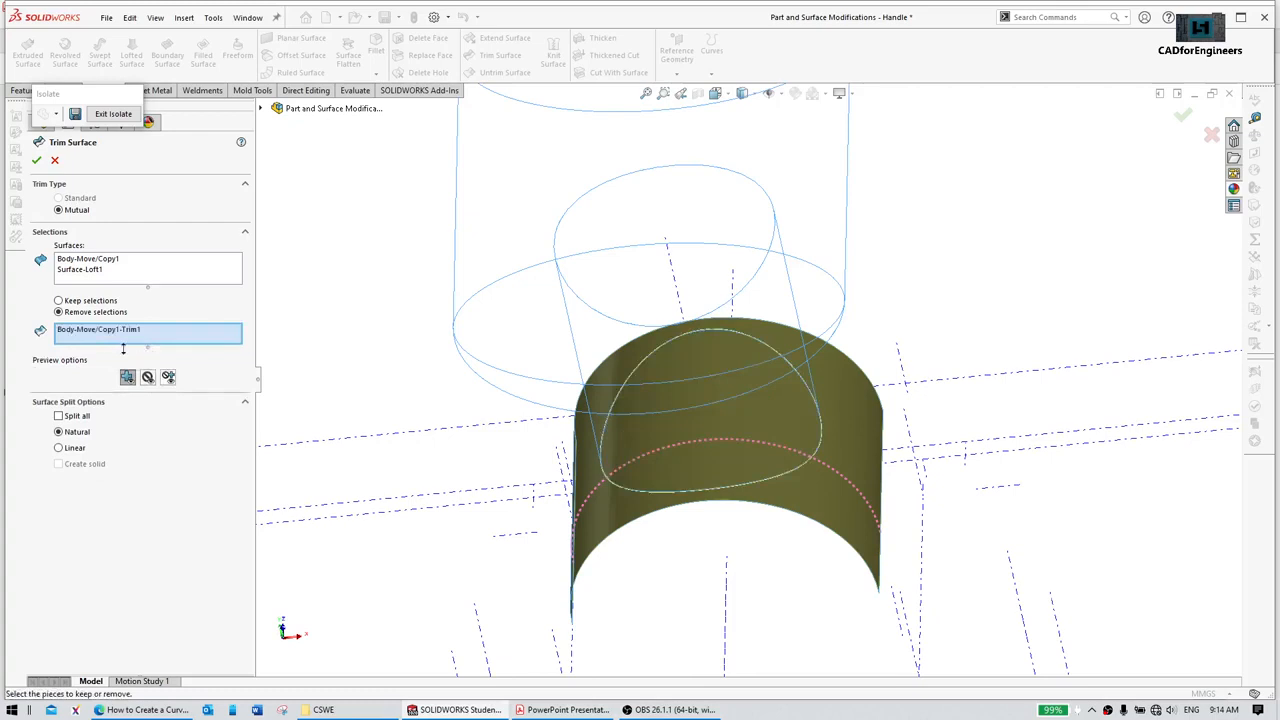
right_click(103, 336)
left_click(125, 360)
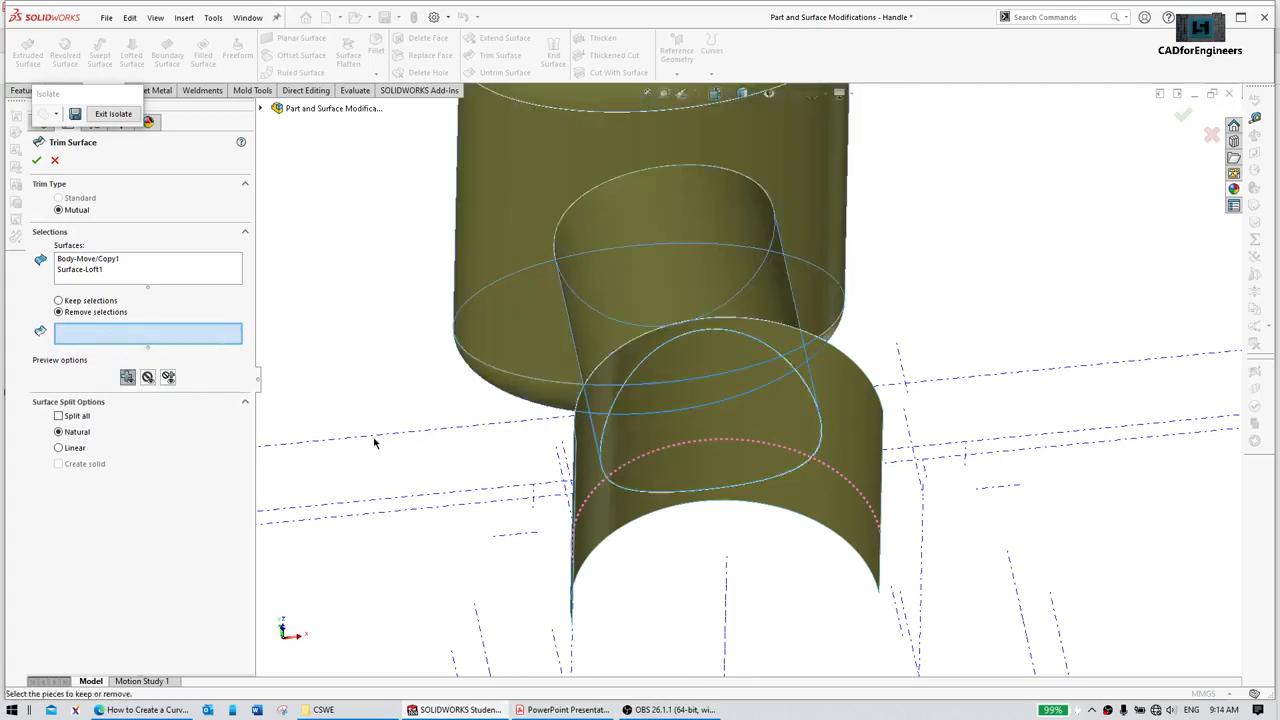
Step: Remove the piece of the lofted surface enclosed by the handle post and complete the trim
left_click(720, 420)
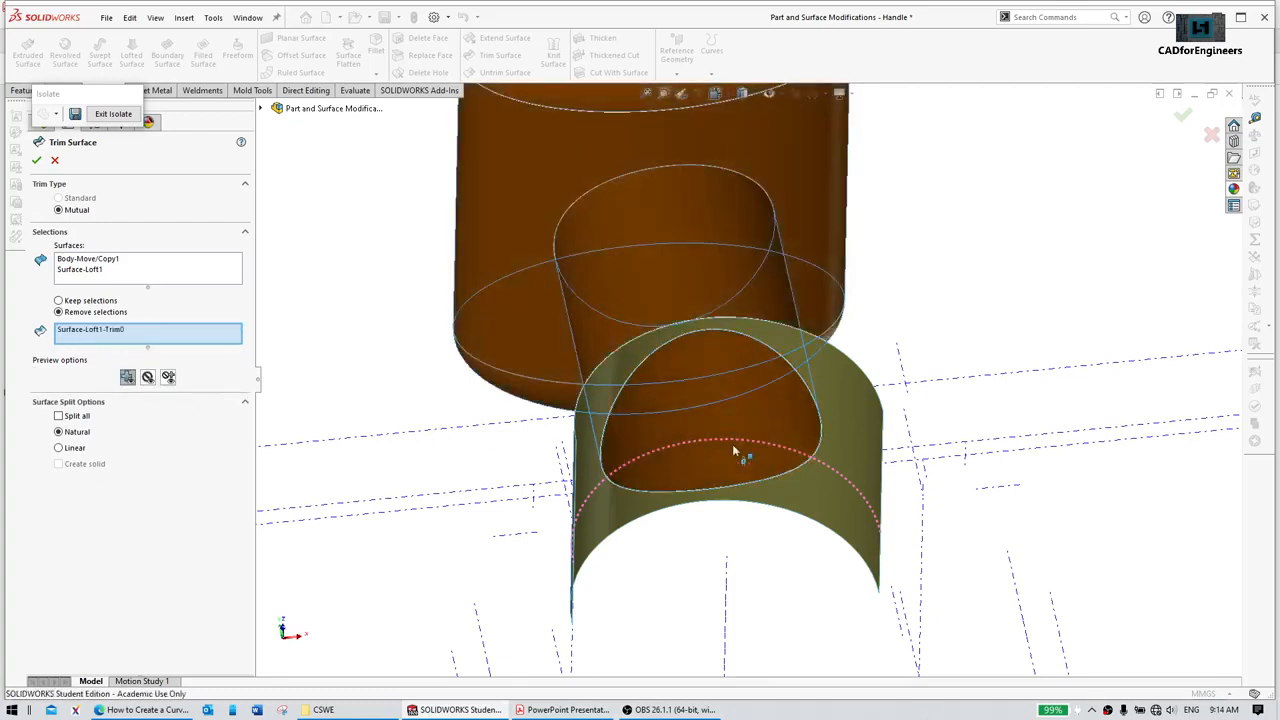
left_click(36, 160)
mouse_move(999, 318)
middle_mouse_down()
mouse_move(1010, 300)
mouse_move(1034, 309)
mouse_move(528, 317)
middle_mouse_up()
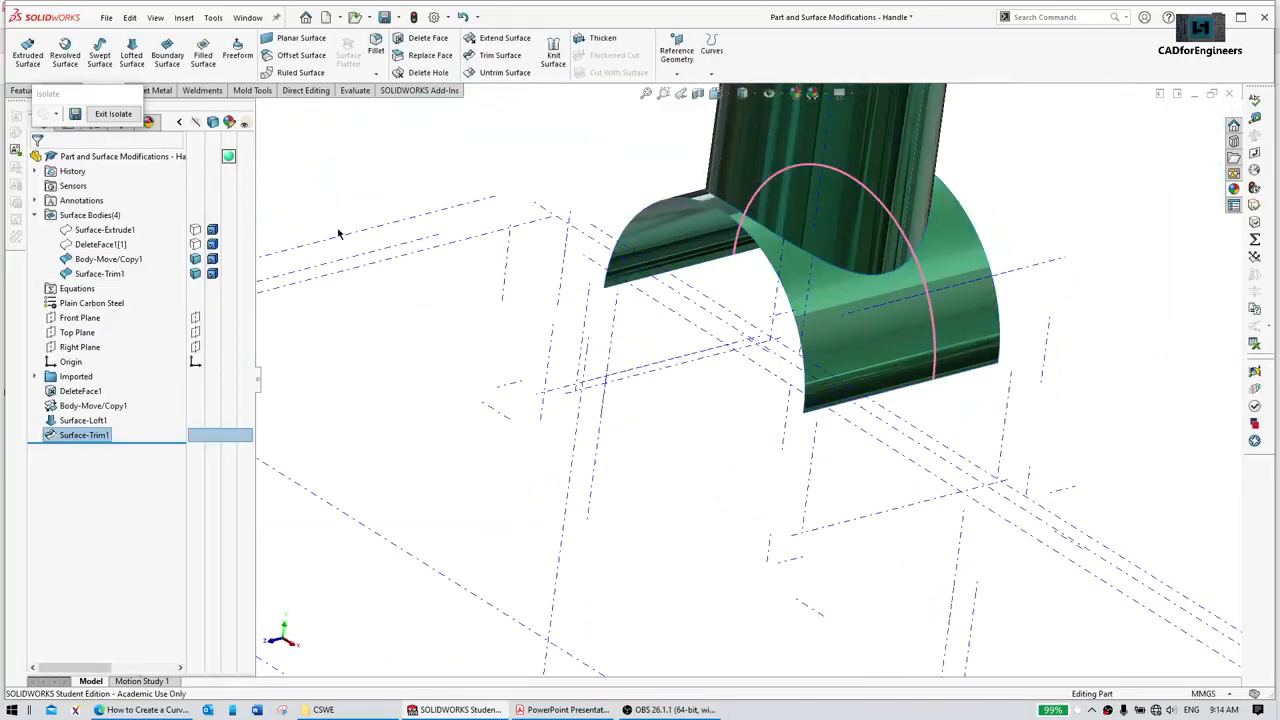
Step: Exit the isolated display, return to the trimetric view of the part and hide the temporary axes
left_click(113, 114)
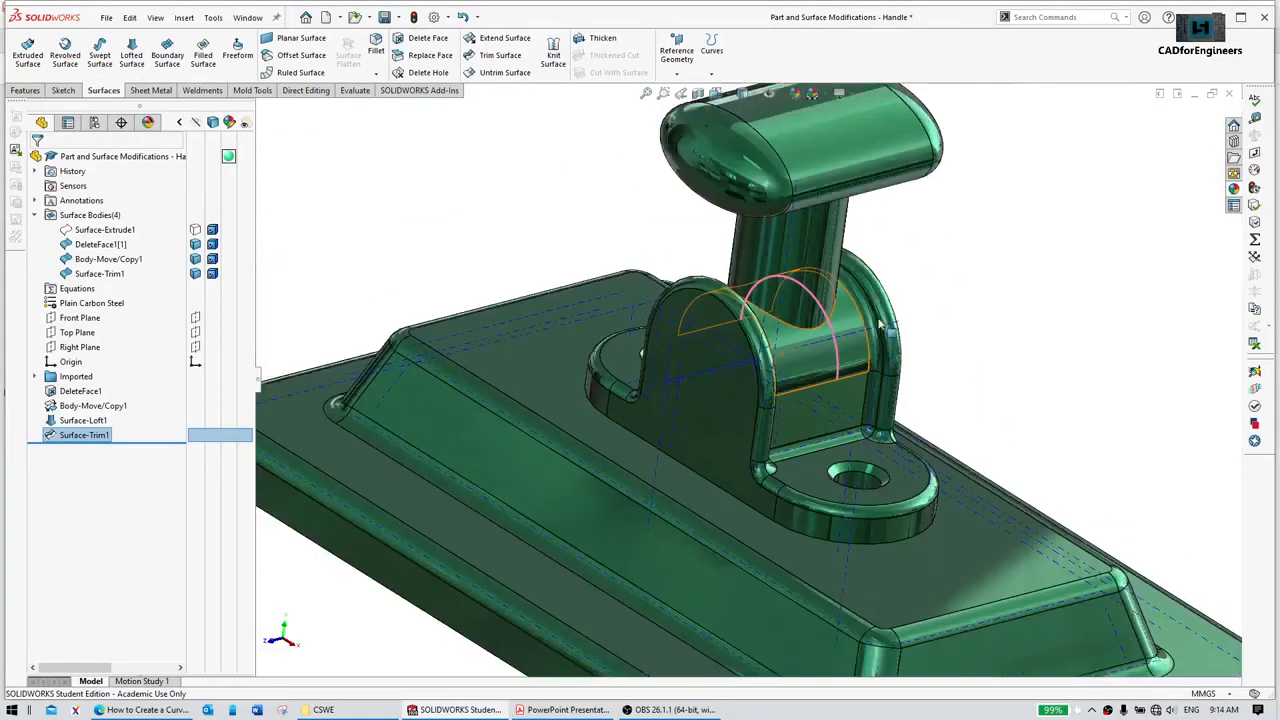
right_click_drag(938, 282, 963, 245)
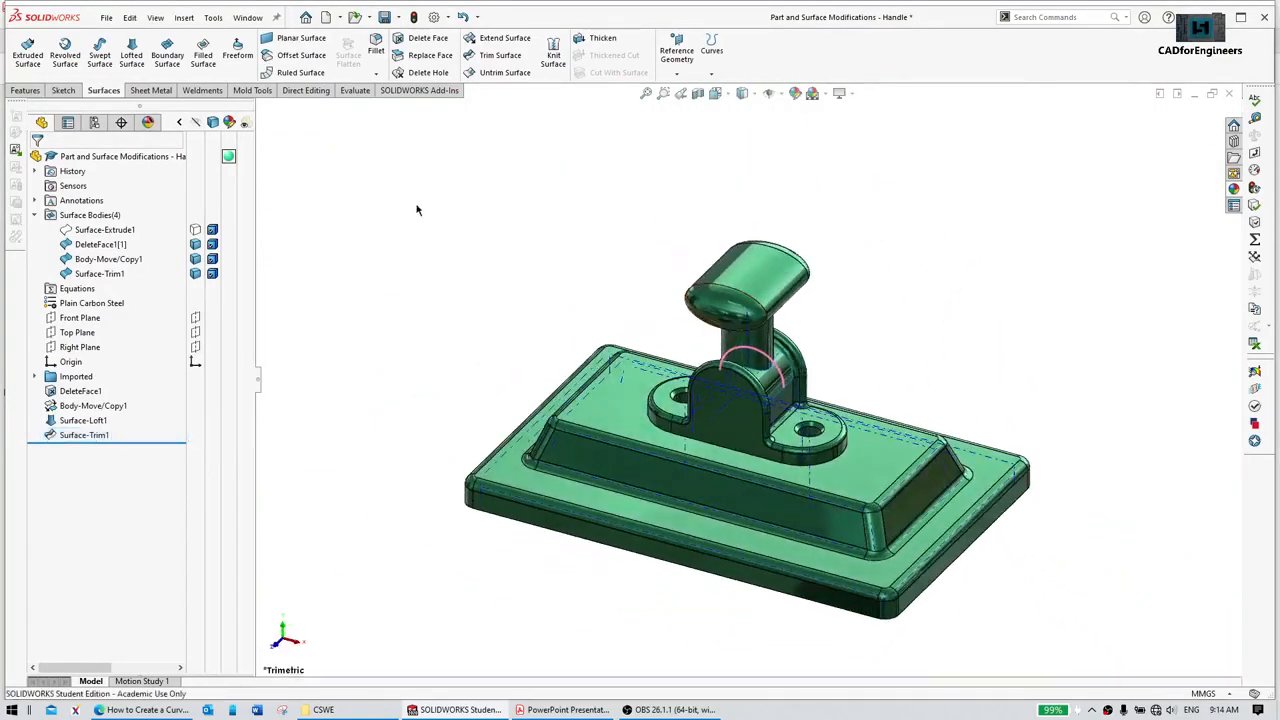
left_click(783, 95)
left_click(785, 134)
left_click(413, 18)
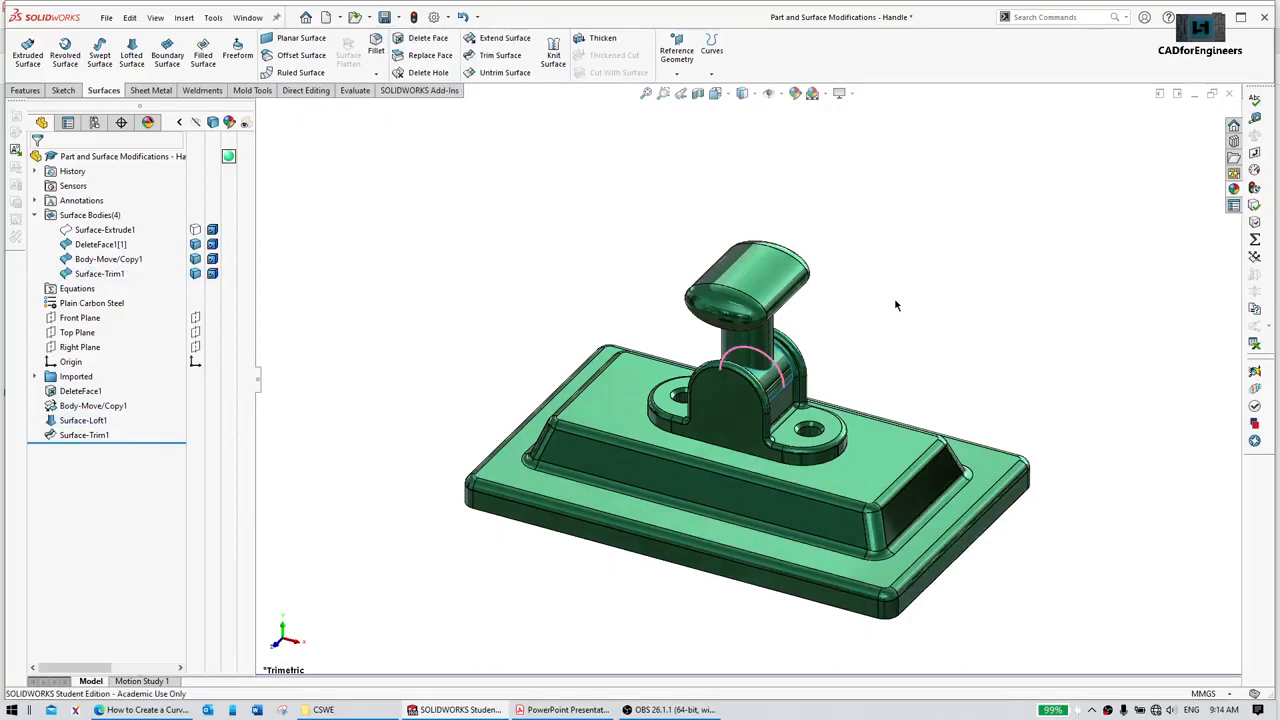
Step: Knit the handle body, trimmed pivot surface and base body together with Create solid enabled
middle_click_drag(888, 321, 892, 289, "ctrl")
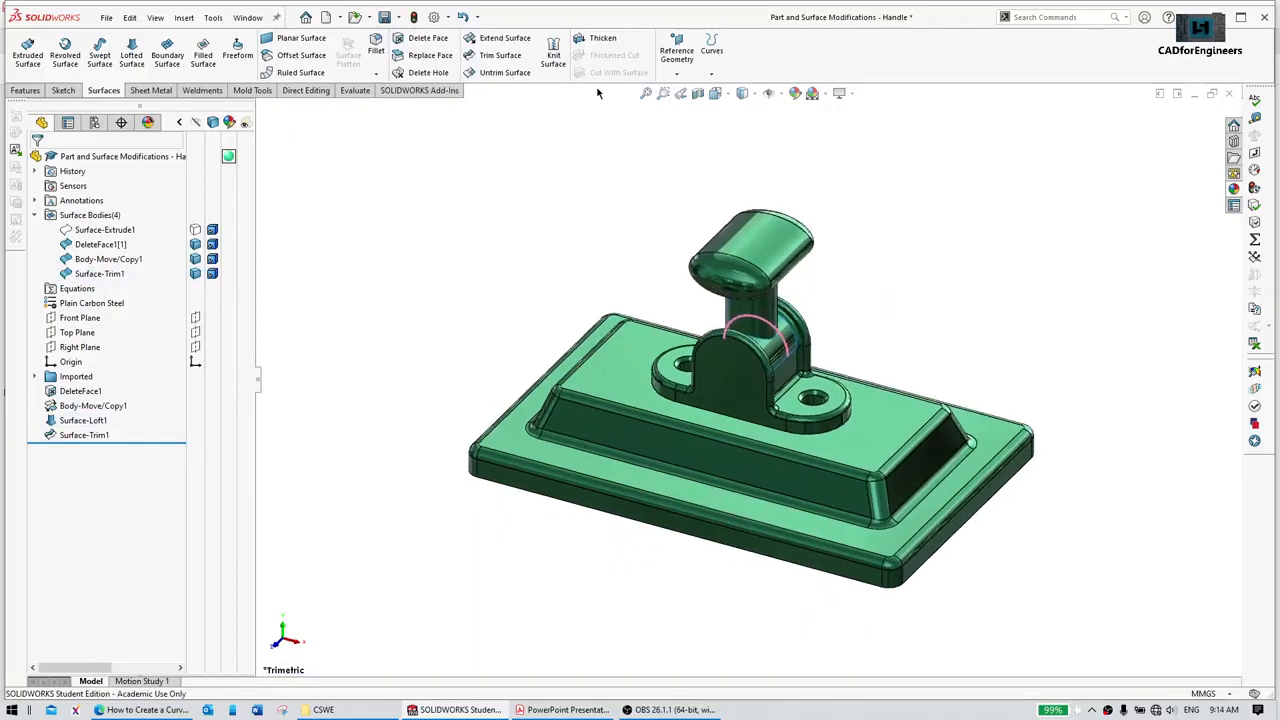
left_click(553, 55)
left_click_drag(475, 168, 1105, 590)
left_click(630, 415)
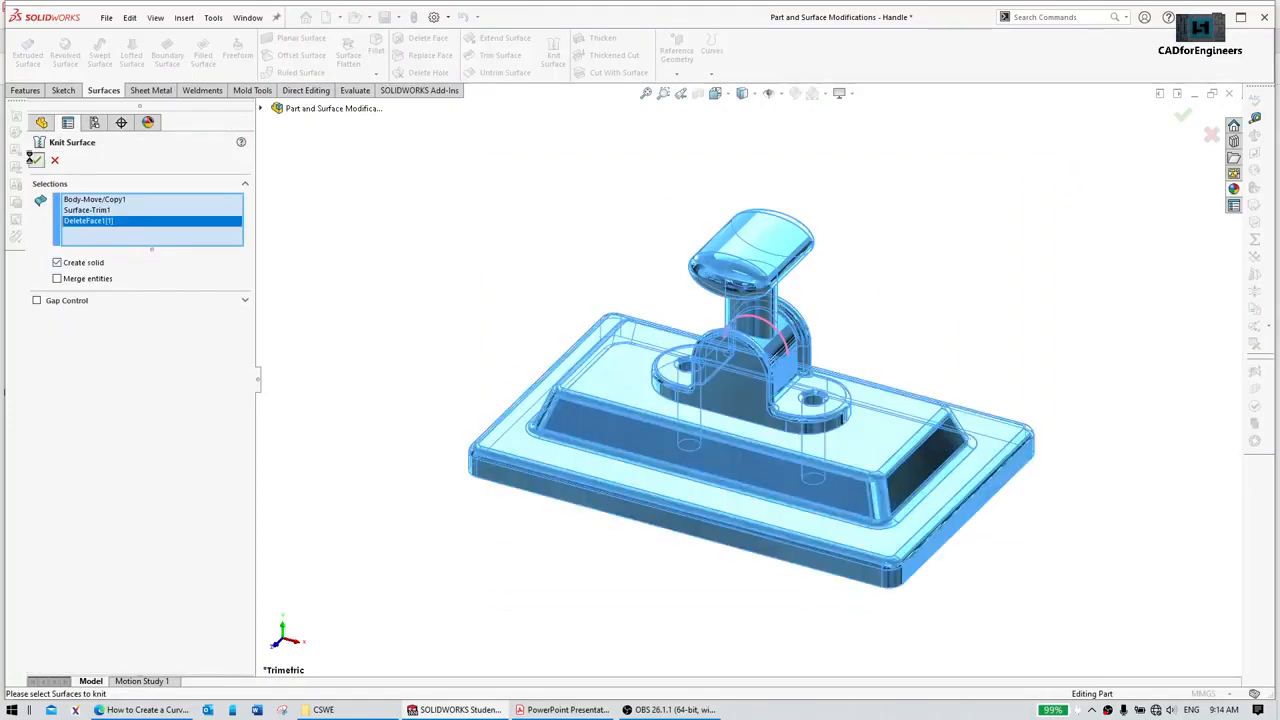
left_click(36, 160)
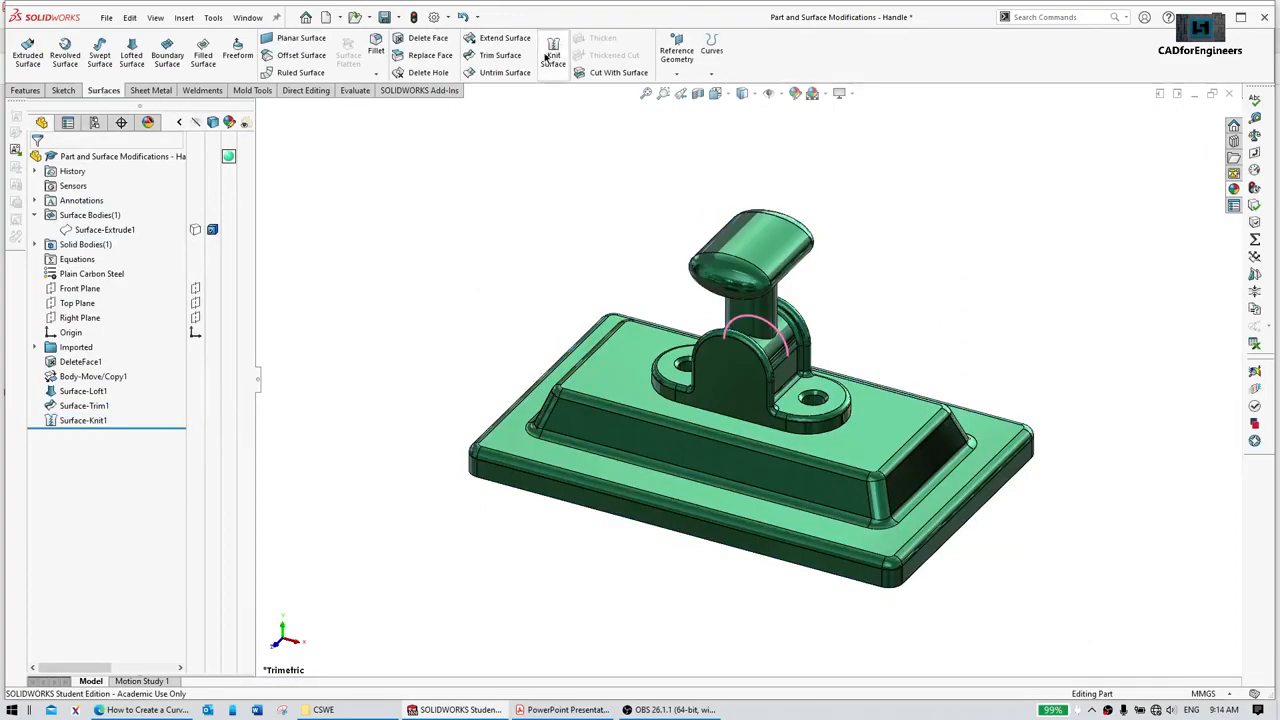
Step: Start a section view, show the hidden extruded surface and clear the Front Plane as section reference
mouse_move(706, 331)
middle_mouse_down()
mouse_move(768, 312)
mouse_move(724, 346)
middle_mouse_up()
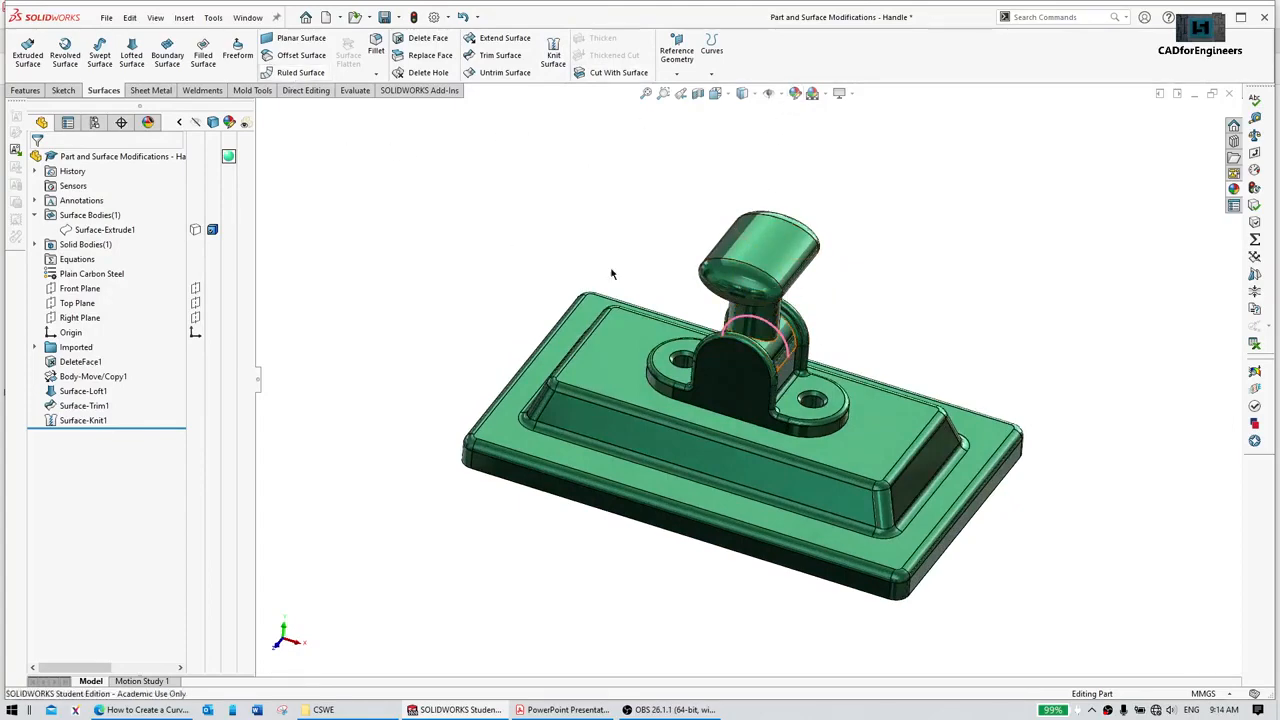
middle_click_drag(876, 409, 895, 360)
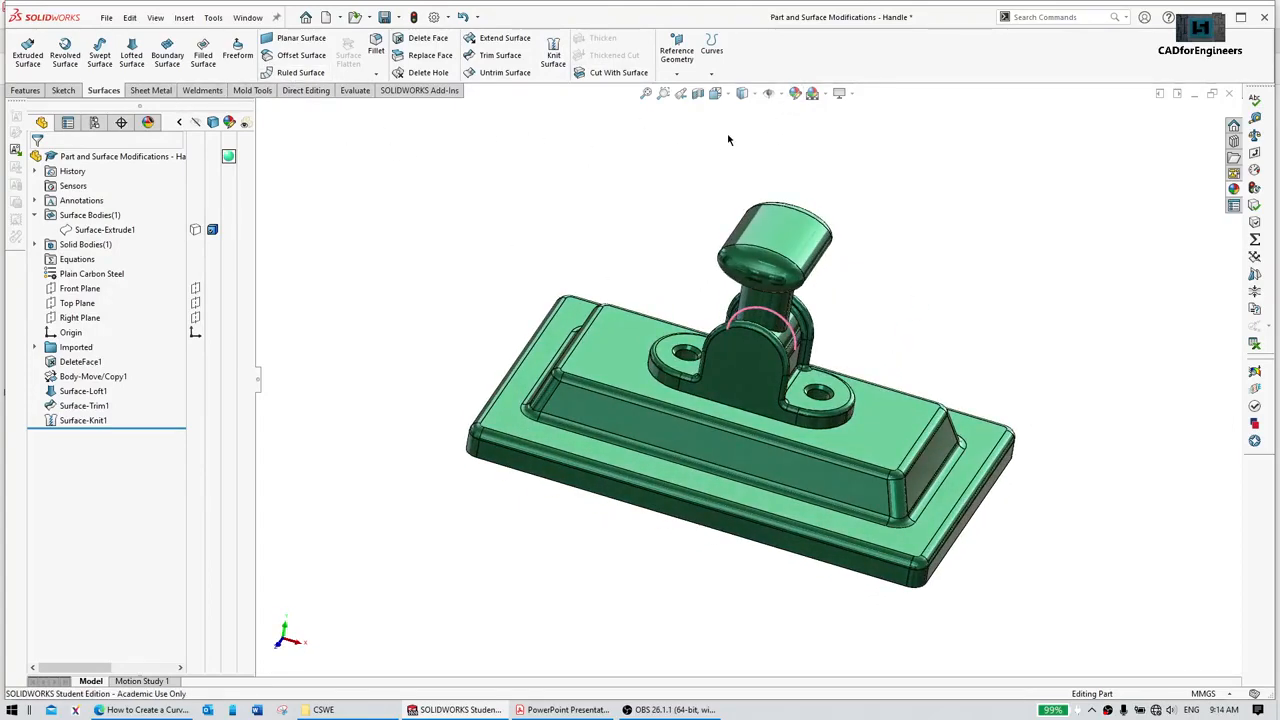
left_click(698, 93)
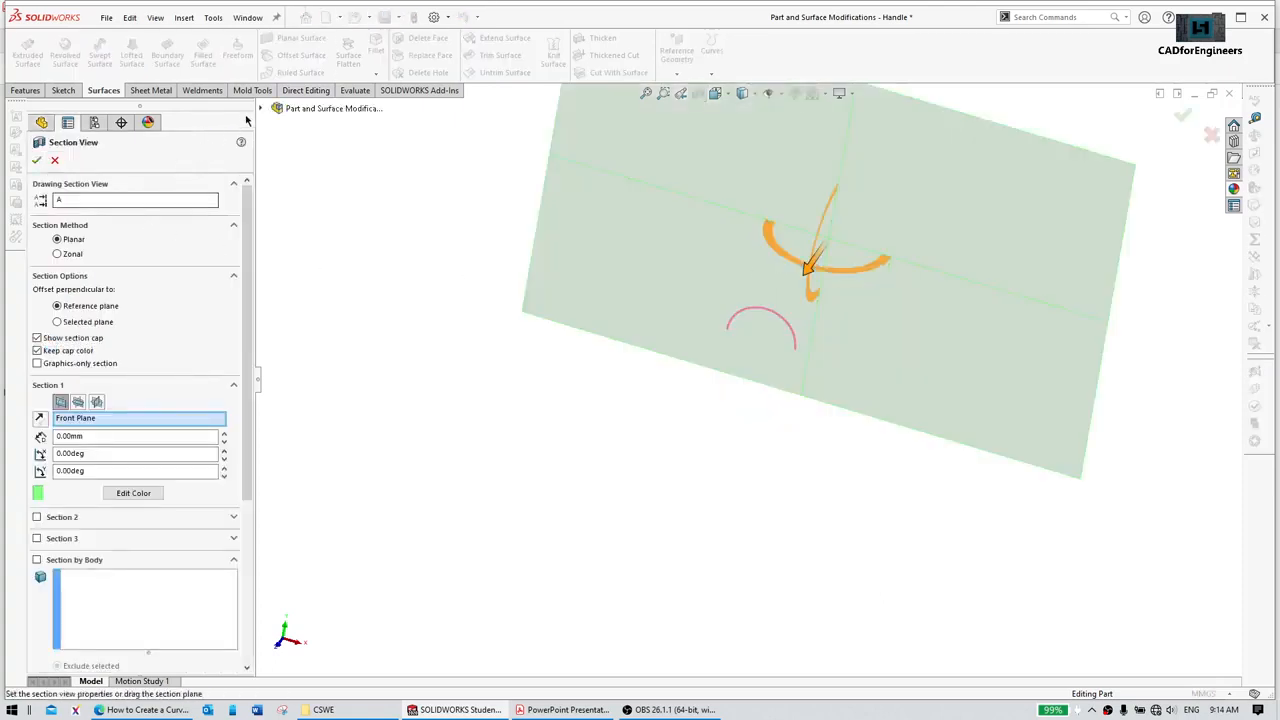
left_click(259, 108)
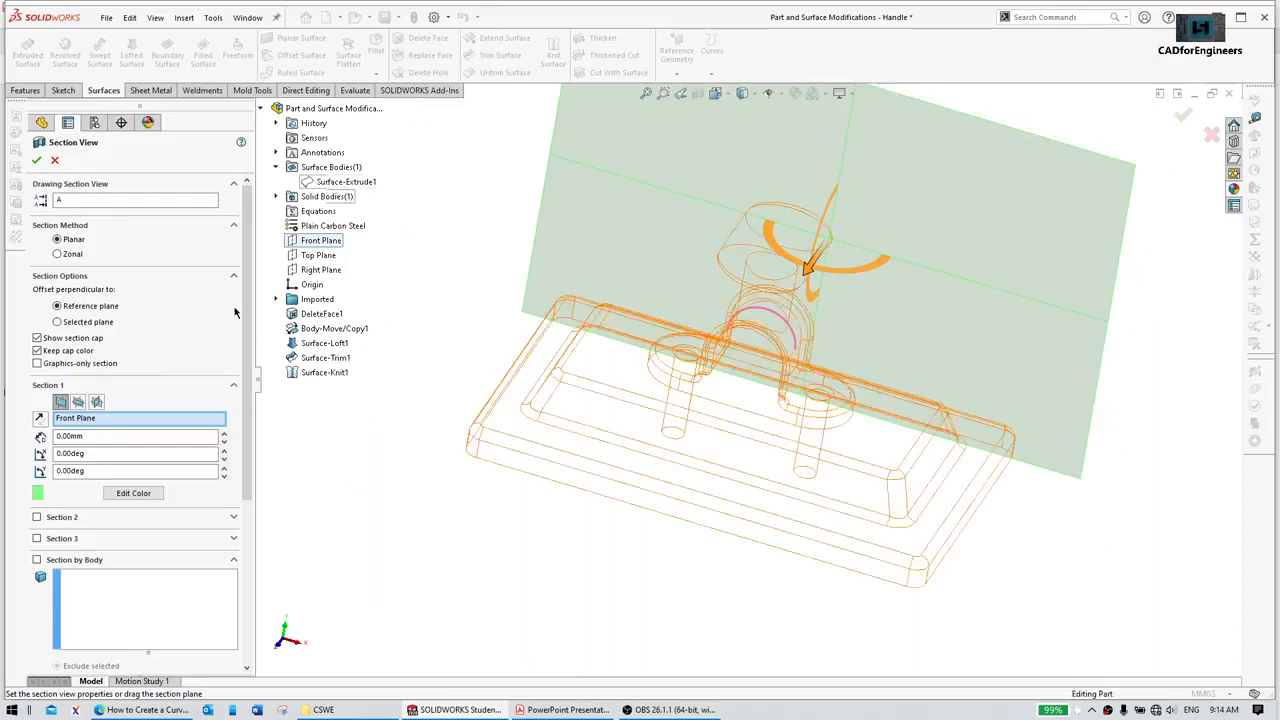
right_click(331, 182)
left_click(339, 165)
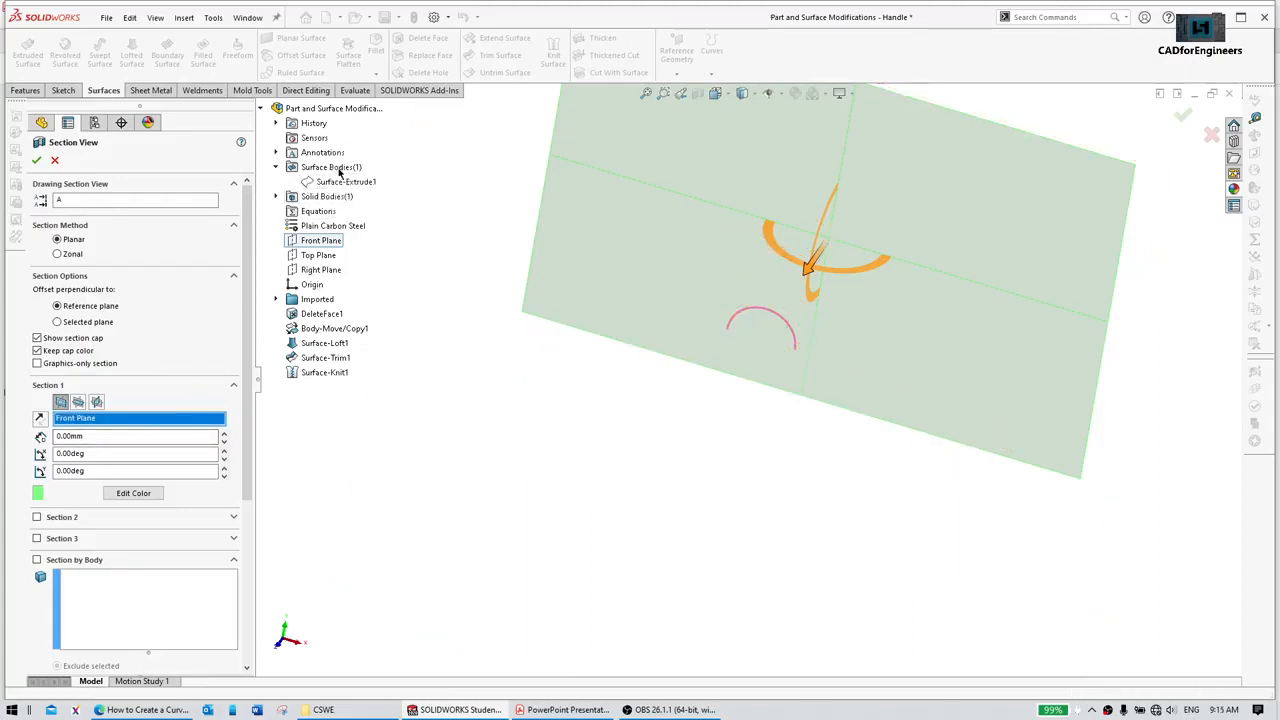
left_click(262, 109)
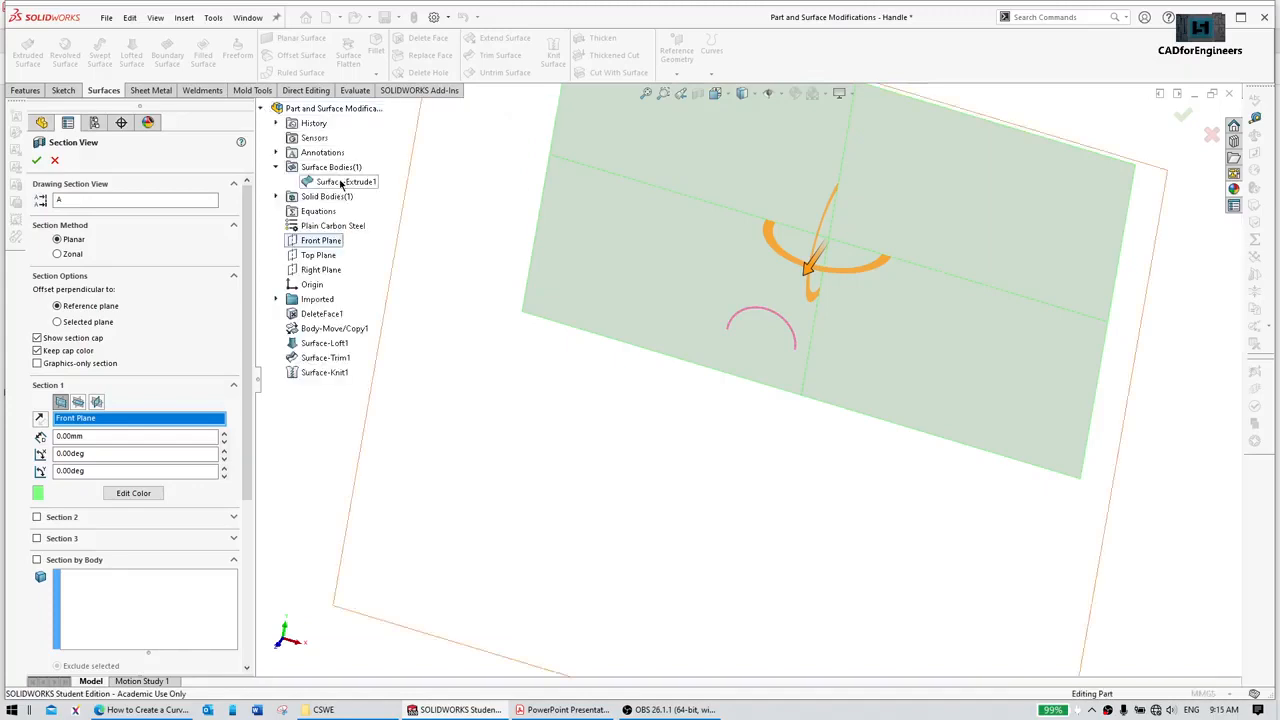
right_click(103, 426)
left_click(147, 431)
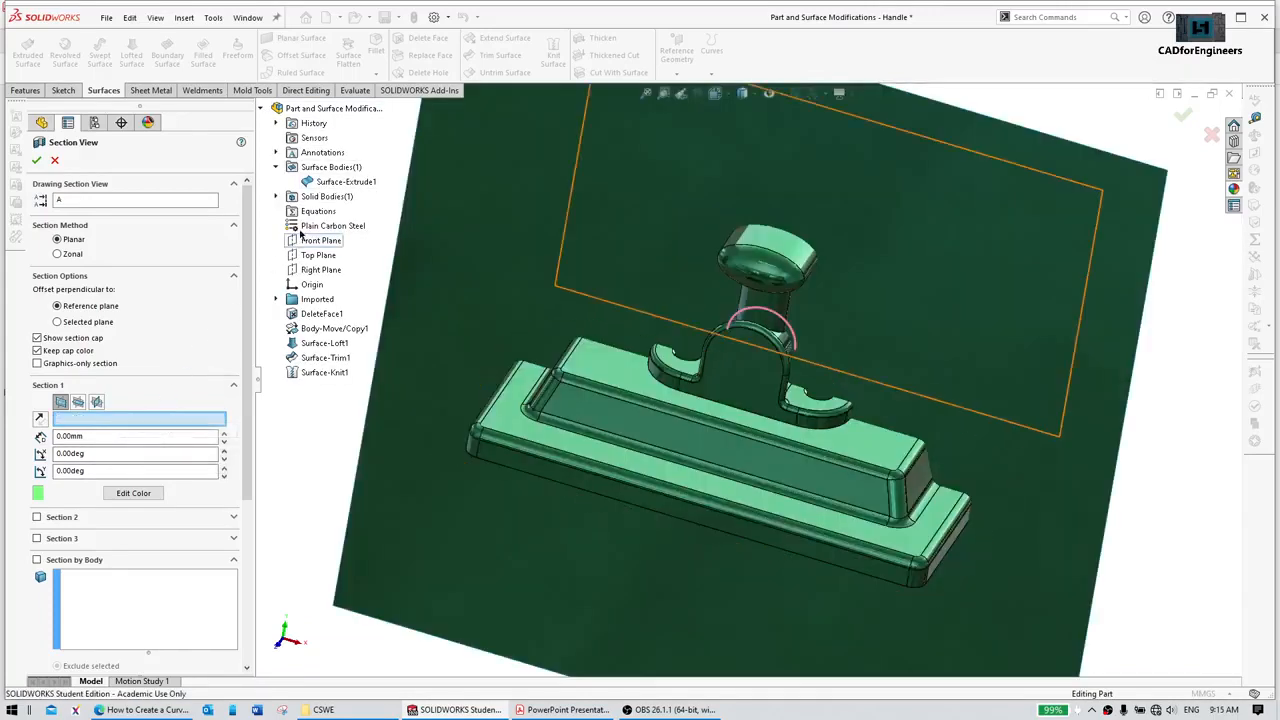
Step: Section the part along the extruded surface's planar face, then hide that surface body
middle_click_drag(662, 432, 644, 430)
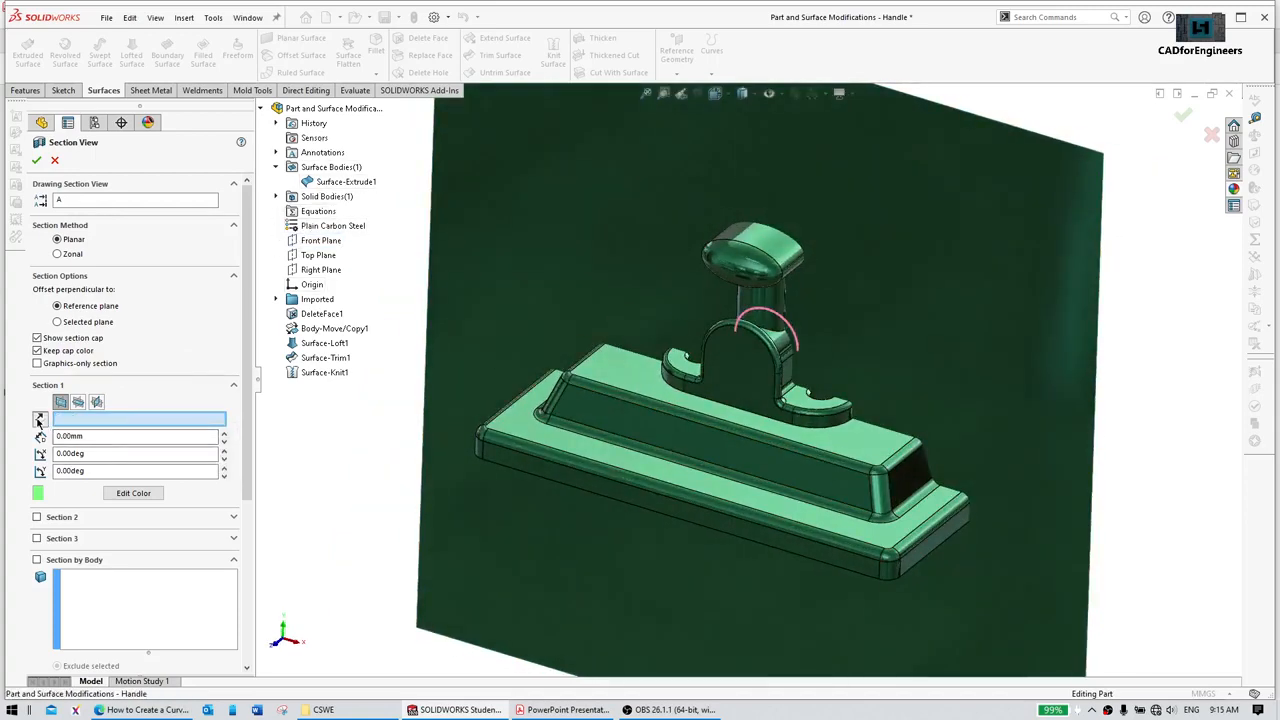
middle_click_drag(824, 400, 776, 572)
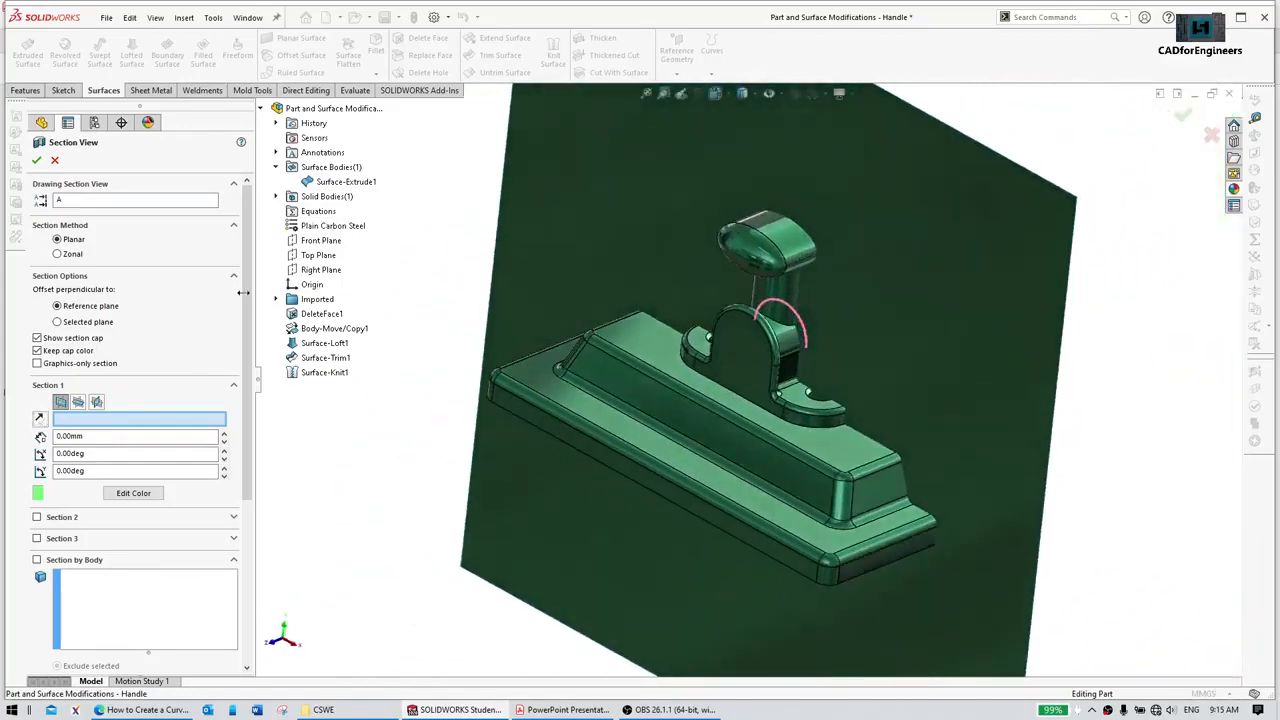
left_click(729, 157)
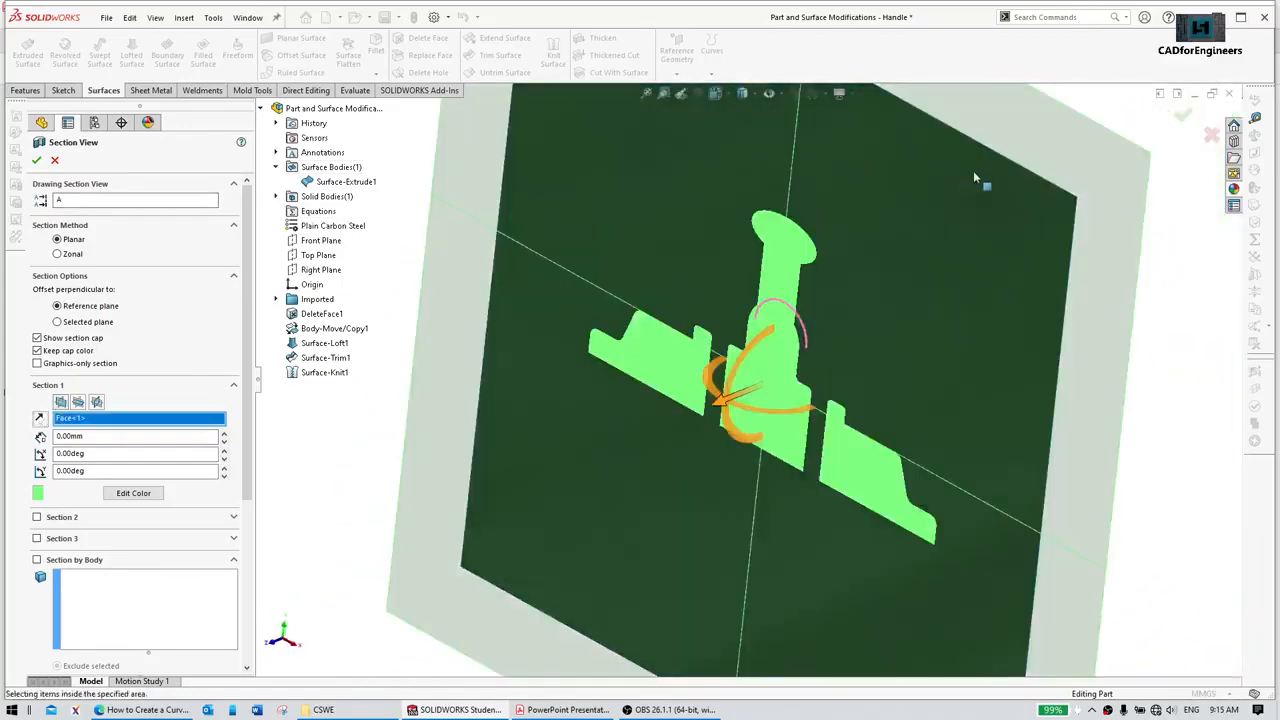
left_click(37, 162)
left_click(569, 180)
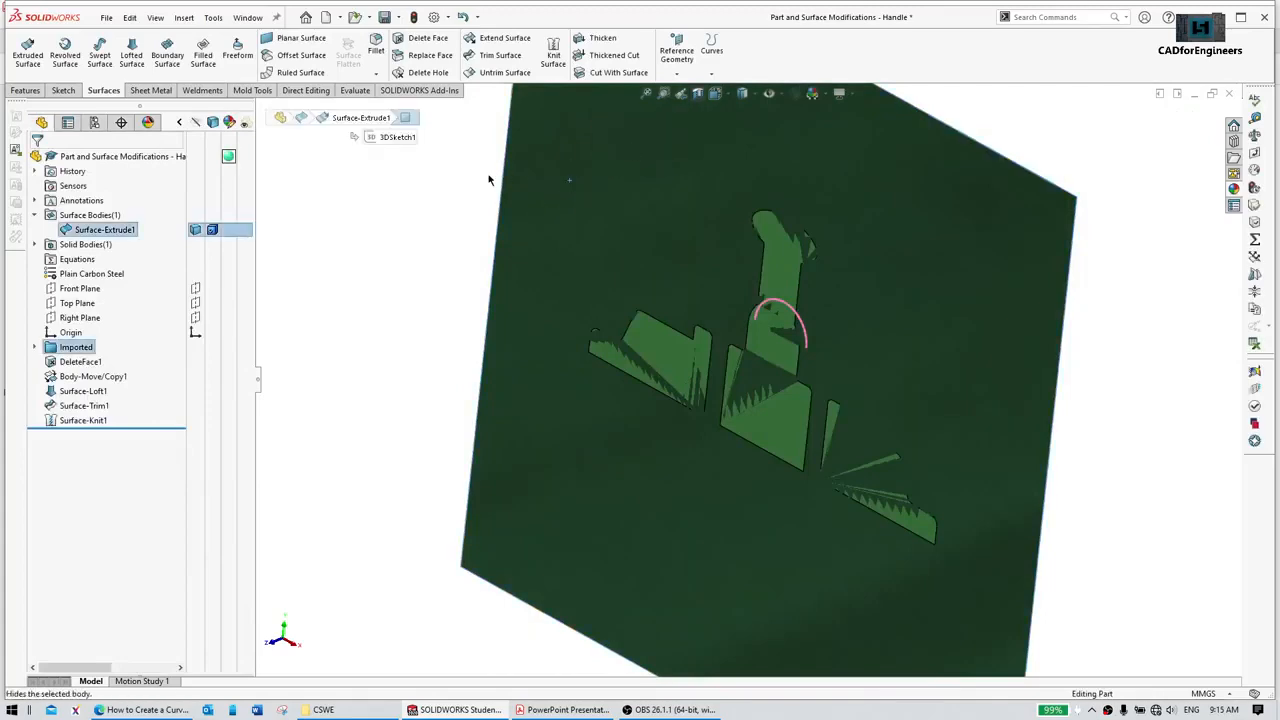
left_click(497, 178)
Step: Examine the cross-section where the handle post joins the pivot to check that the part is solid throughout
middle_click_drag(766, 398, 923, 286)
scroll(826, 371, "down", 3)
middle_click_drag(826, 371, 560, 318)
scroll(742, 307, "down", 4)
scroll(817, 366, "down", 3)
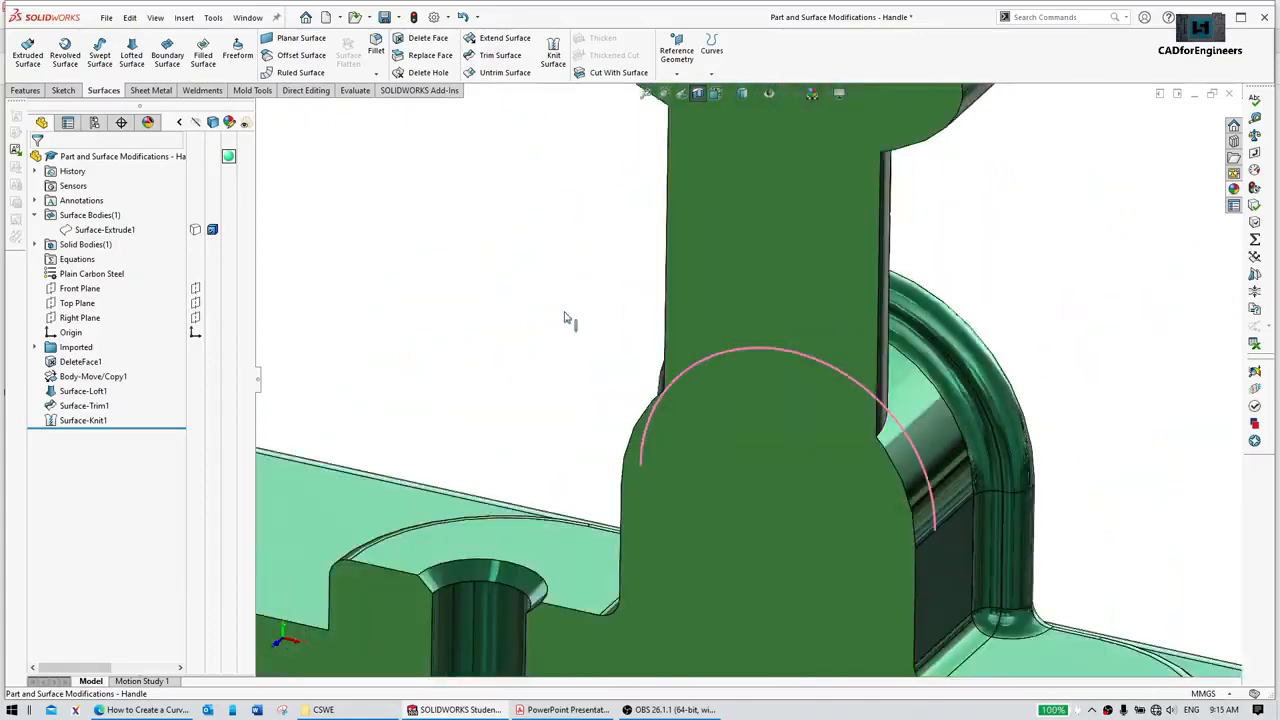
scroll(749, 404, "up", 4)
key("ctrl+1")
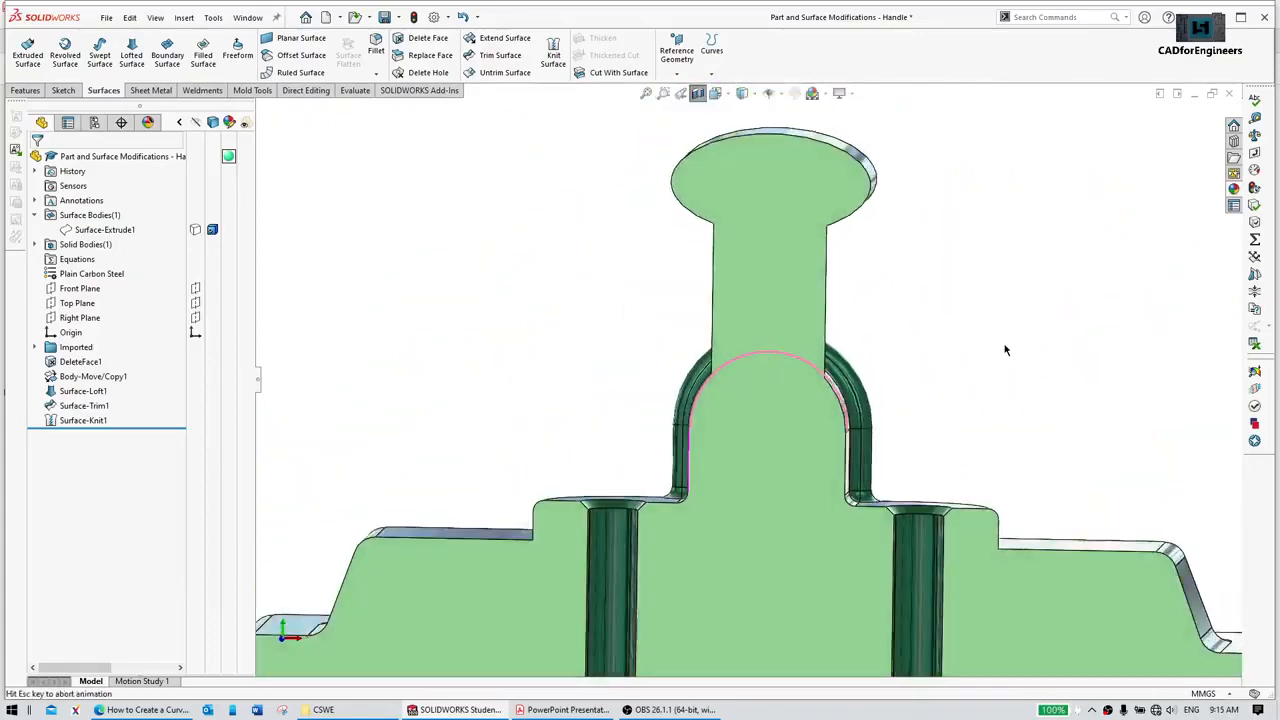
middle_click_drag(911, 374, 894, 410)
Step: Review question Q1 in Adobe Acrobat Reader, then switch back to SOLIDWORKS and check the unsectioned part's center of mass in Mass Properties
left_click(577, 710)
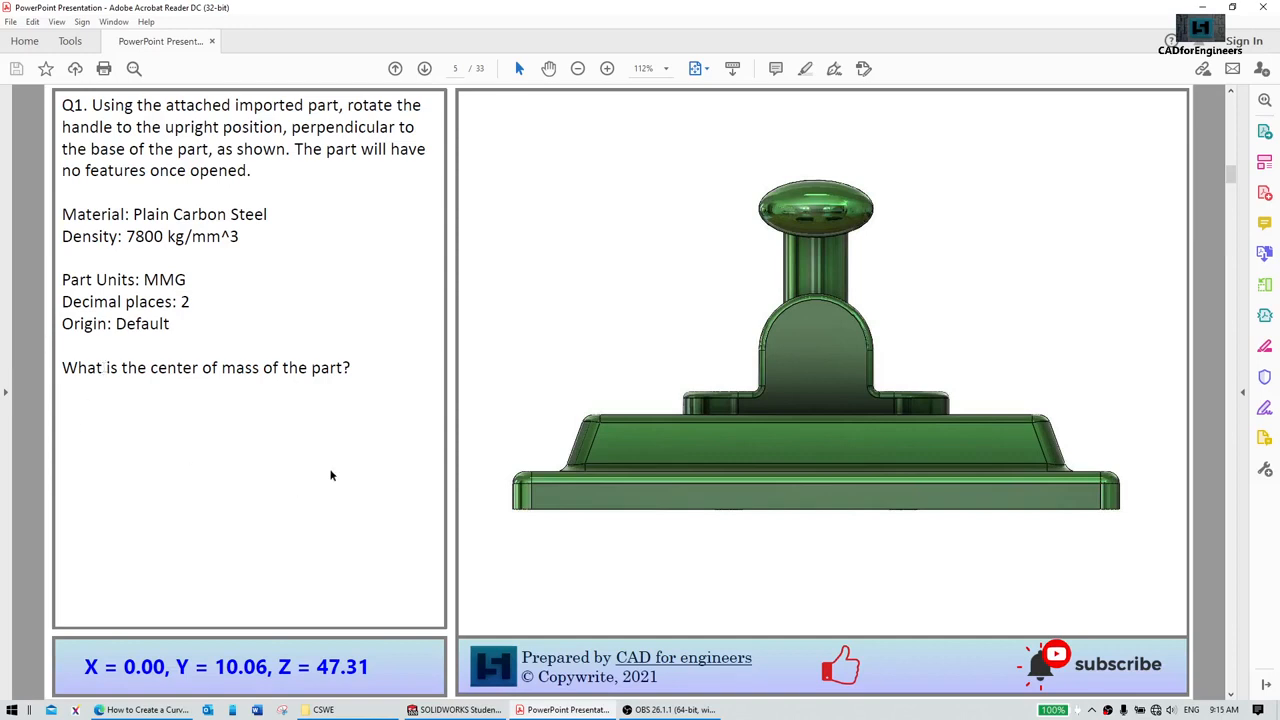
key("alt+Tab")
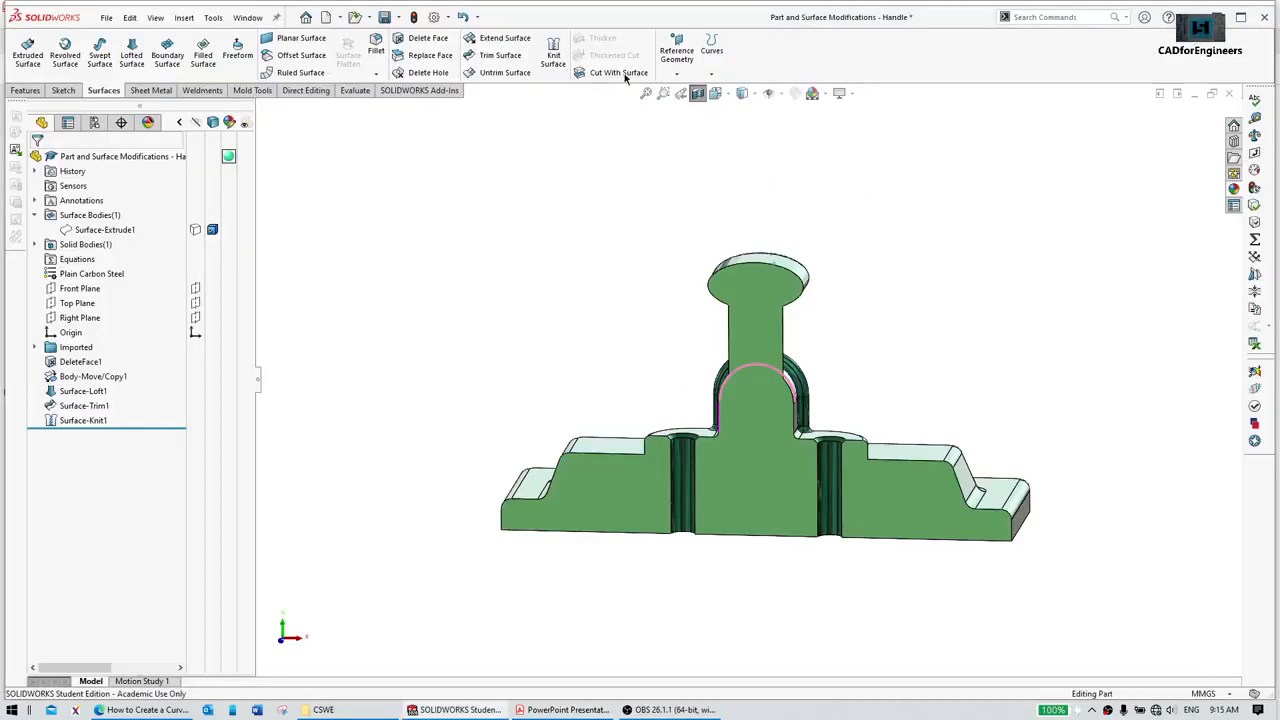
key("ctrl+7")
left_click(1254, 135)
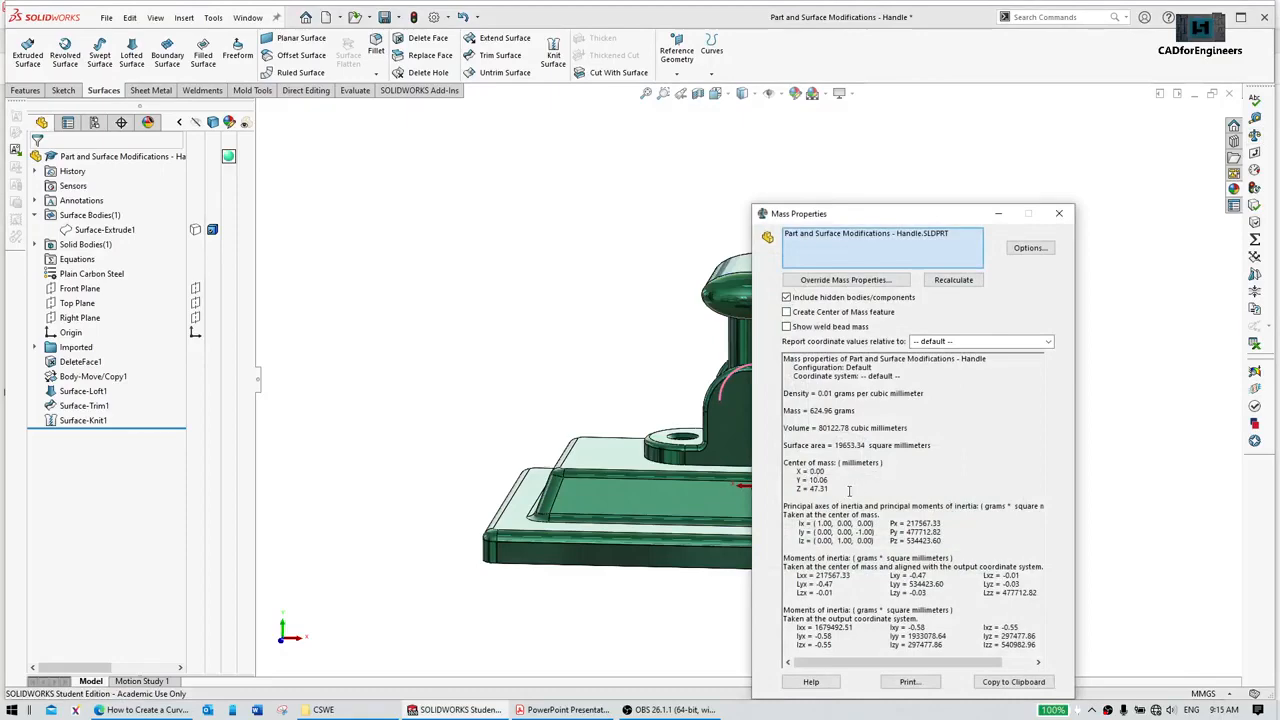
left_click(1061, 214)
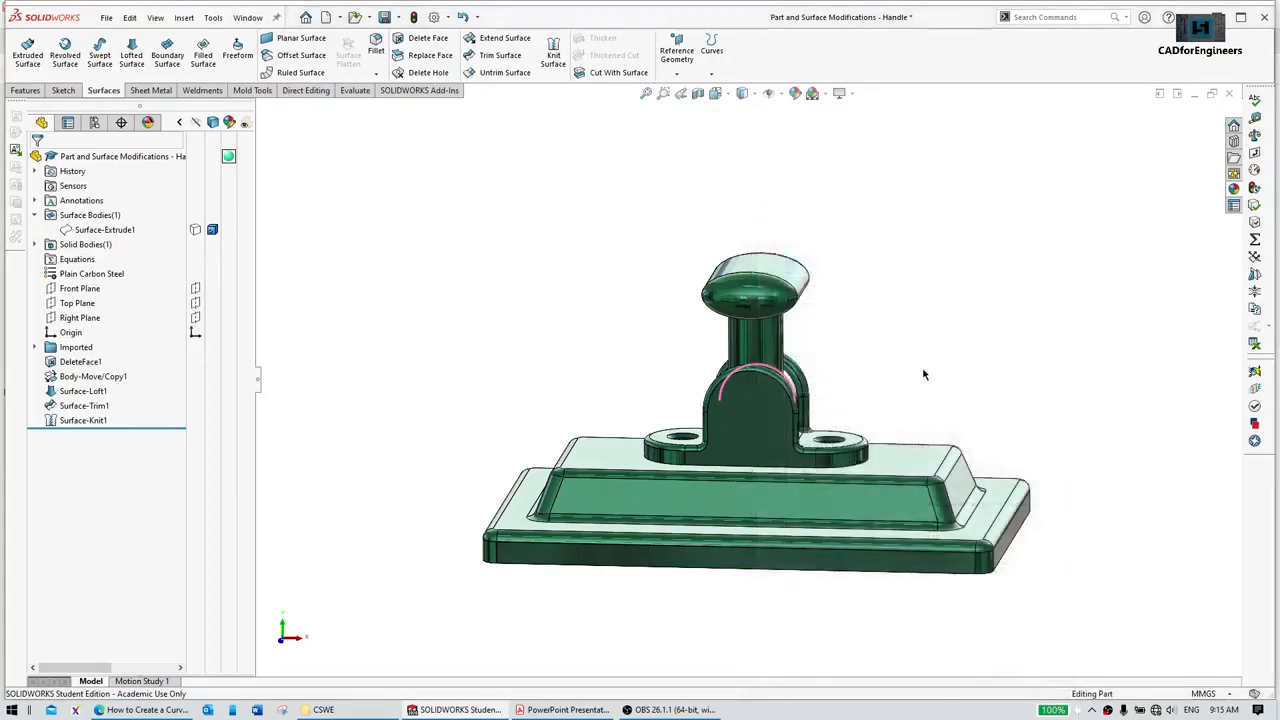
middle_click_drag(926, 380, 877, 392)
key("ctrl+7")
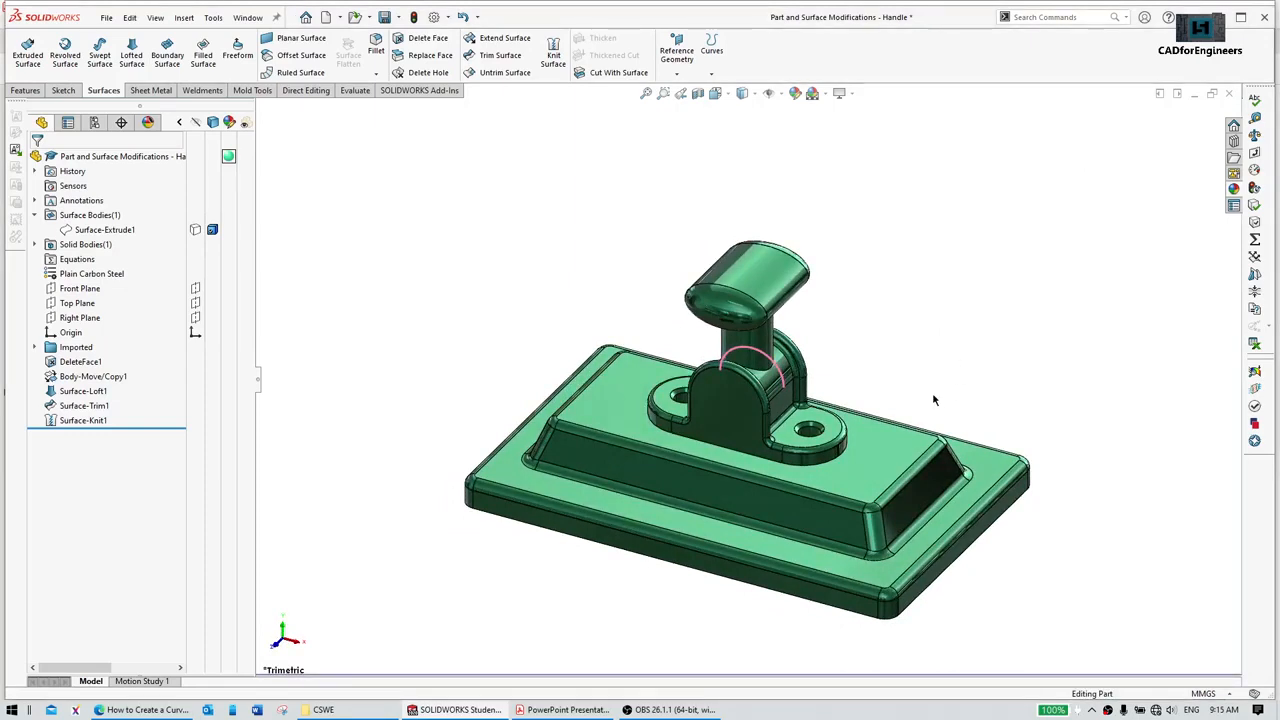
scroll(813, 465, "down", 2)
middle_click_drag(822, 439, 833, 408, "ctrl")
scroll(833, 408, "up", 1)
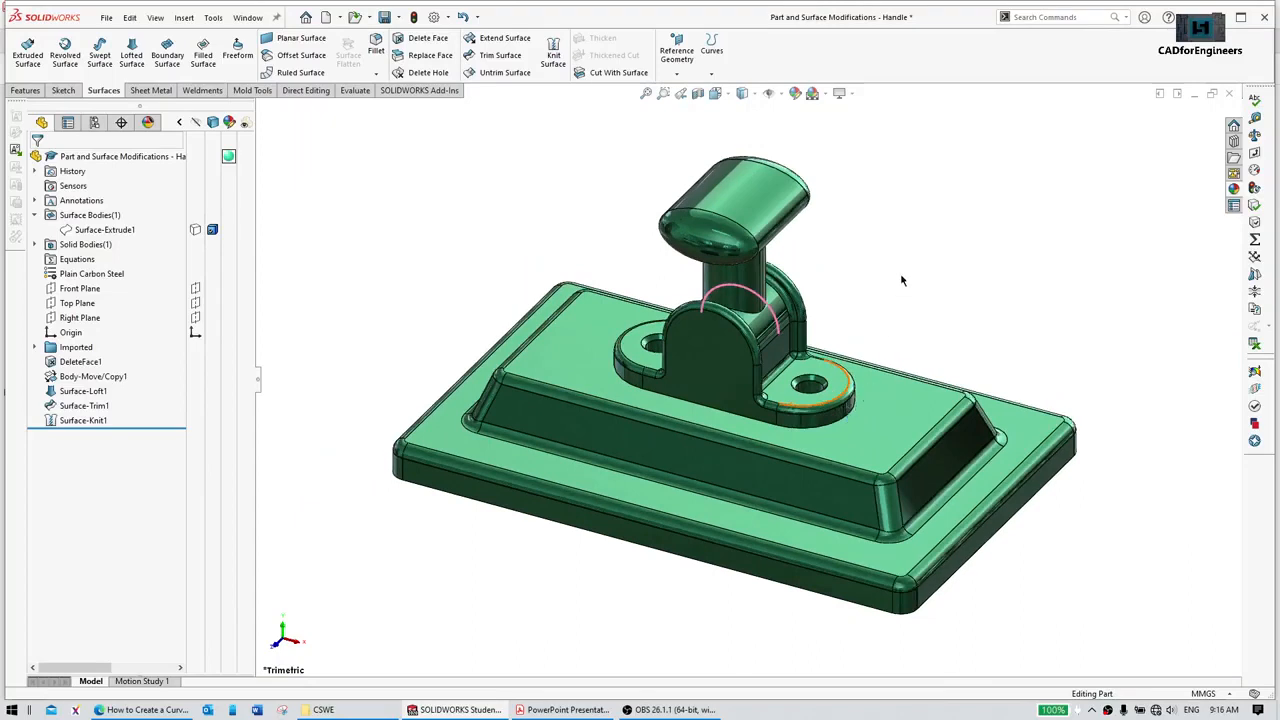